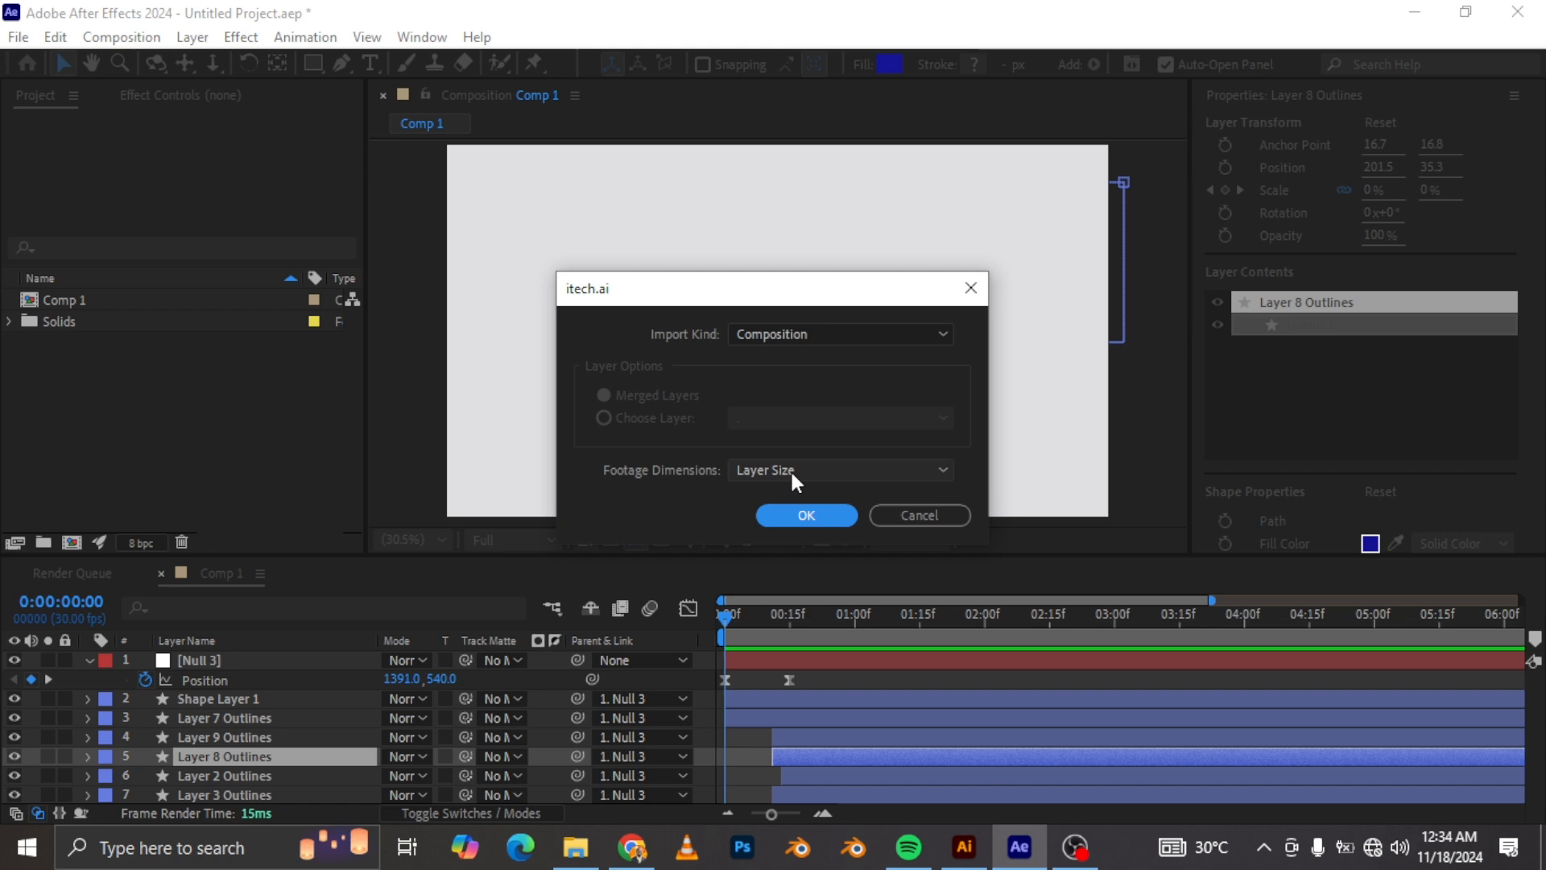
# Step: Import the Illustrator file as a composition with layer-size footage and open the itech composition
pyautogui.click(804, 517)
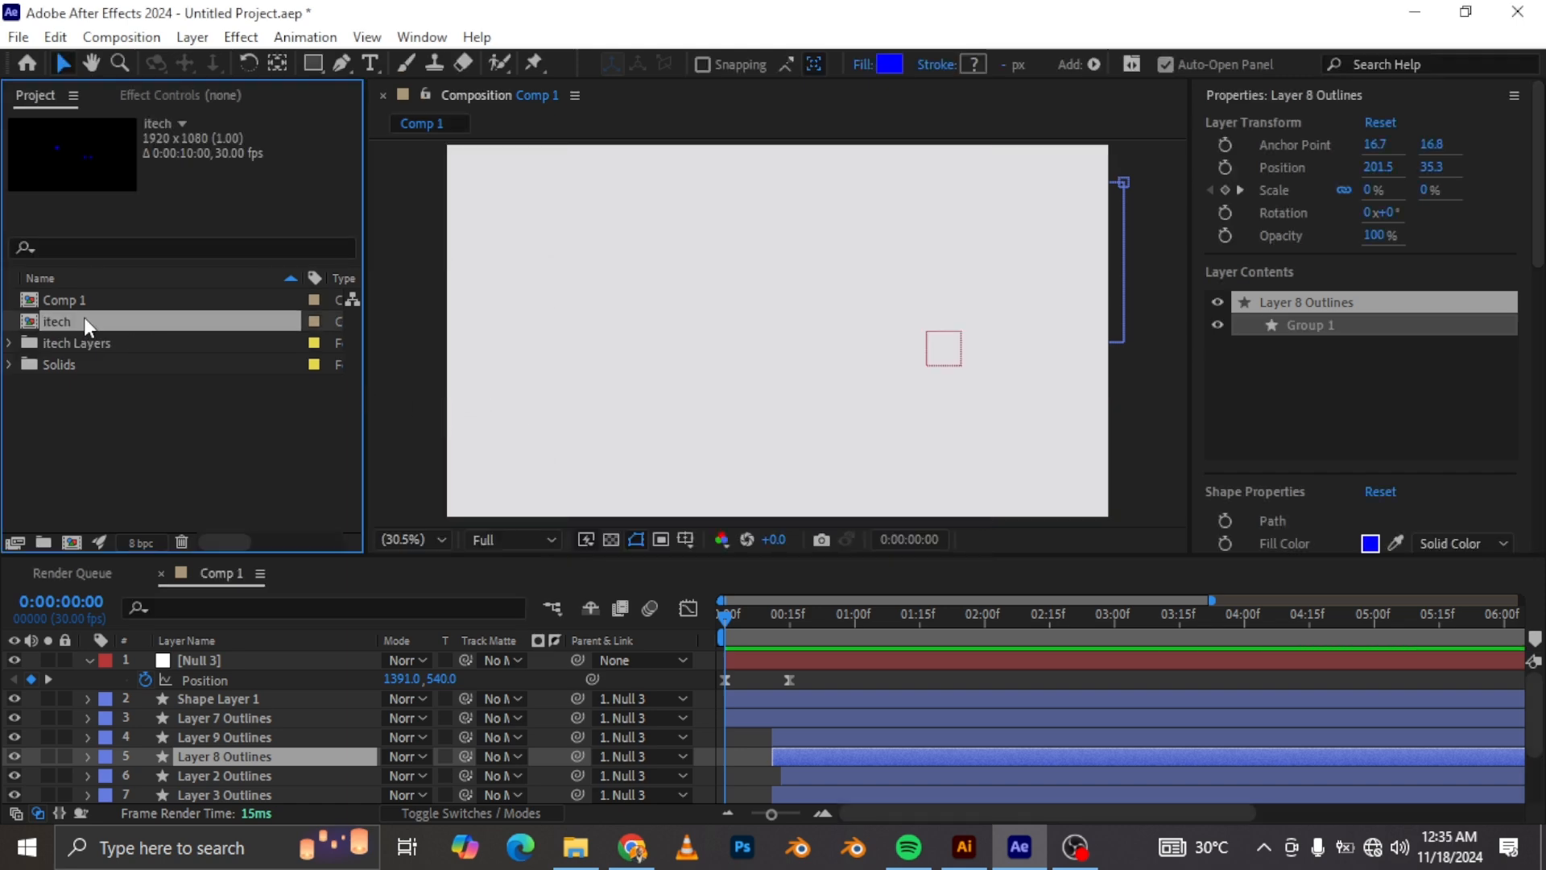
pyautogui.doubleClick(59, 319)
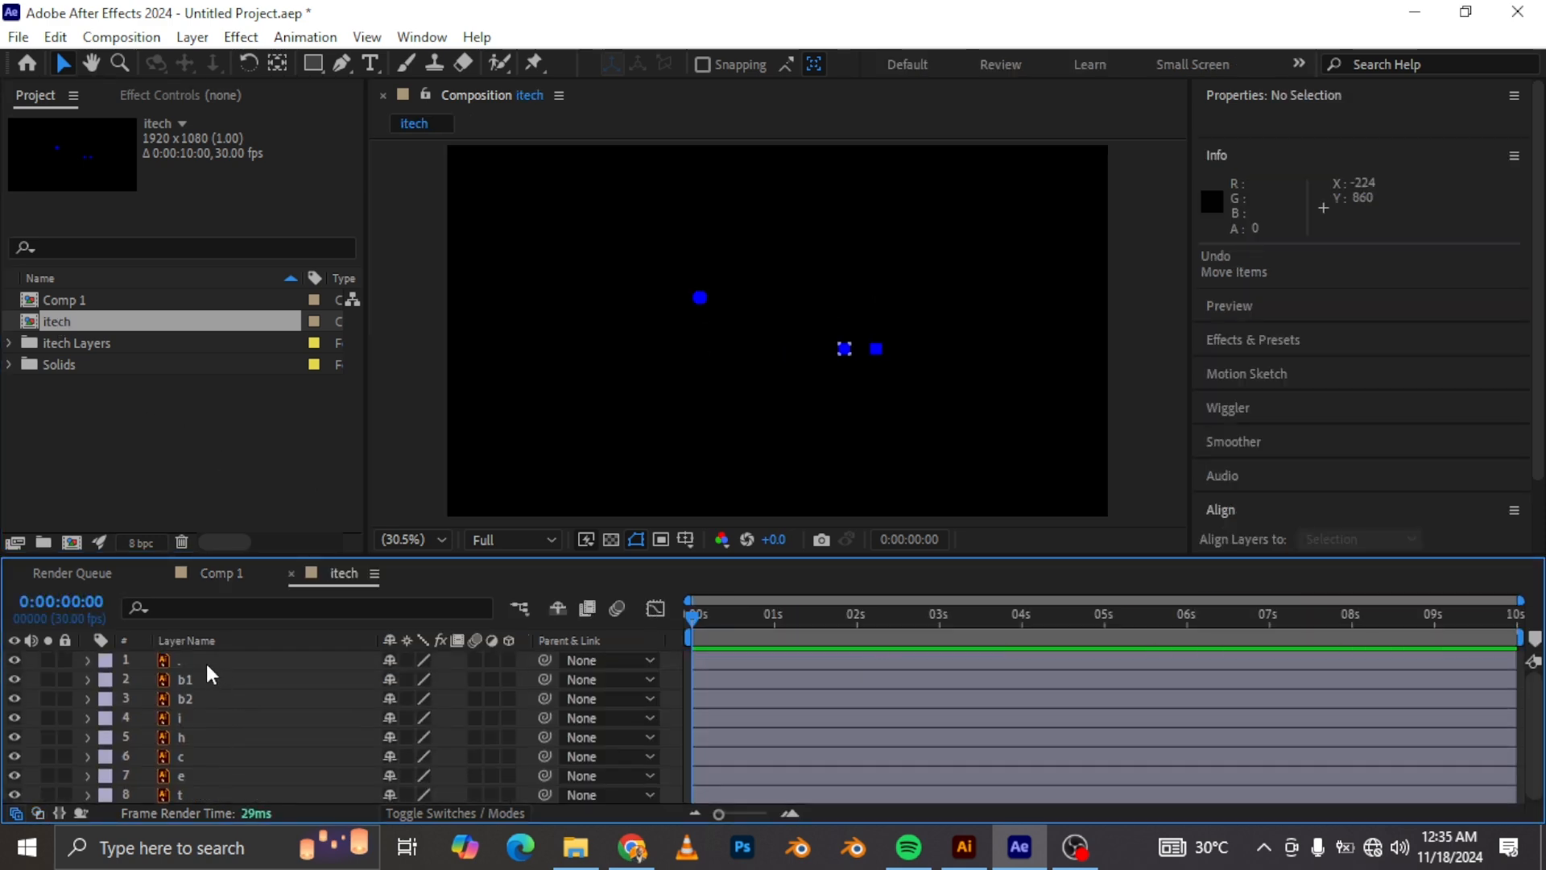
# Step: Select all eight logo layers in the itech composition and copy them
pyautogui.click(206, 660)
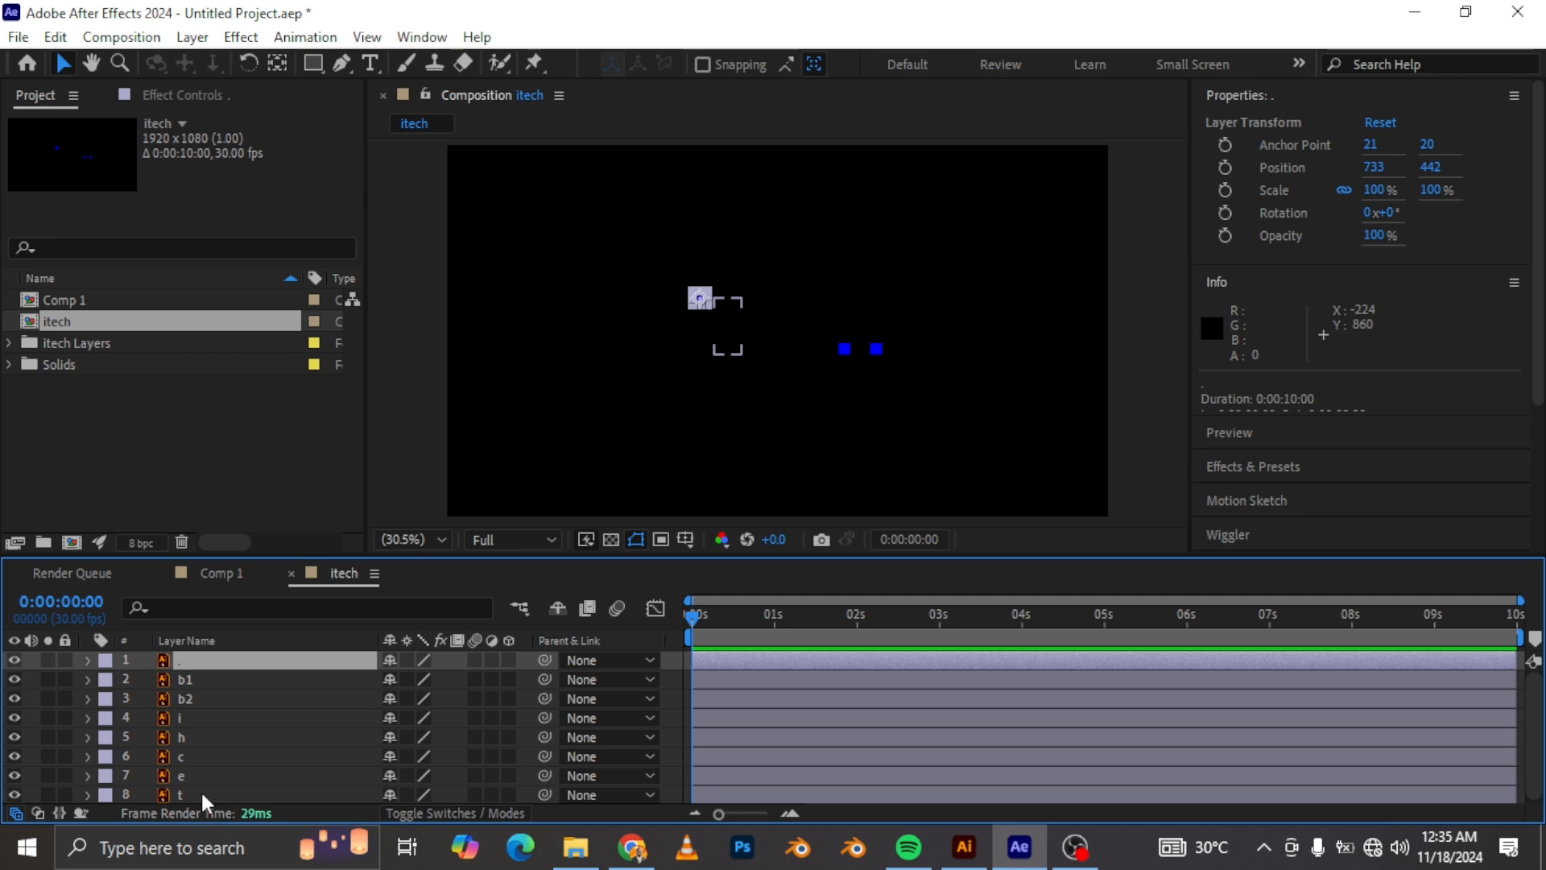
pyautogui.keyDown('shift'); pyautogui.click(201, 792); pyautogui.keyUp('shift')
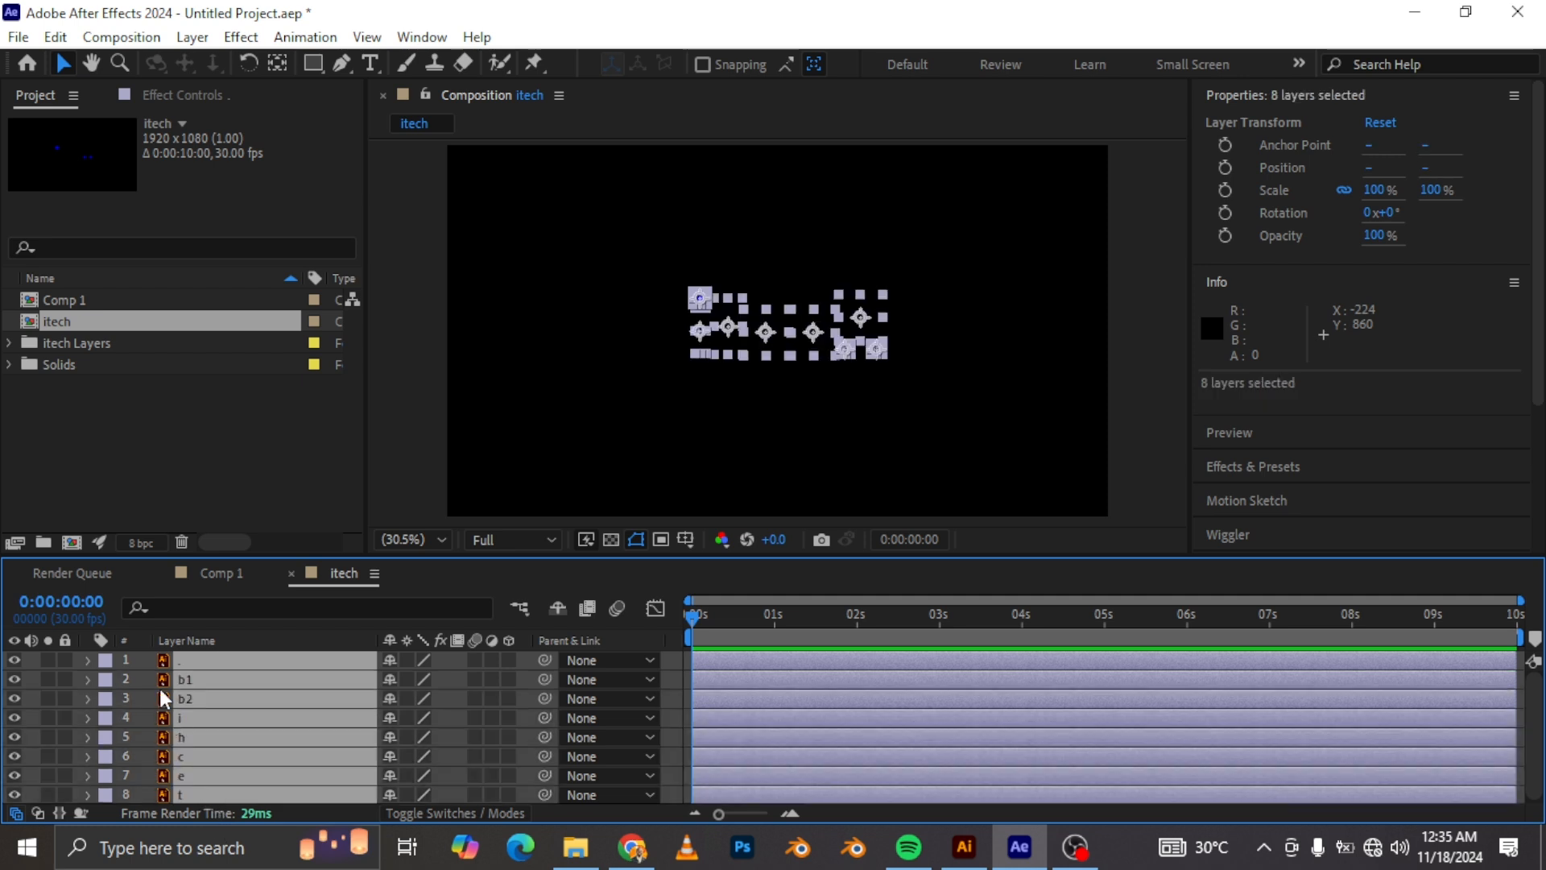
pyautogui.hotkey('ctrl', 'c')
# Step: Create a new 1920x1080, 30 fps composition named Comp 2 and paste the copied logo layers into it
pyautogui.hotkey('ctrl', 'n')
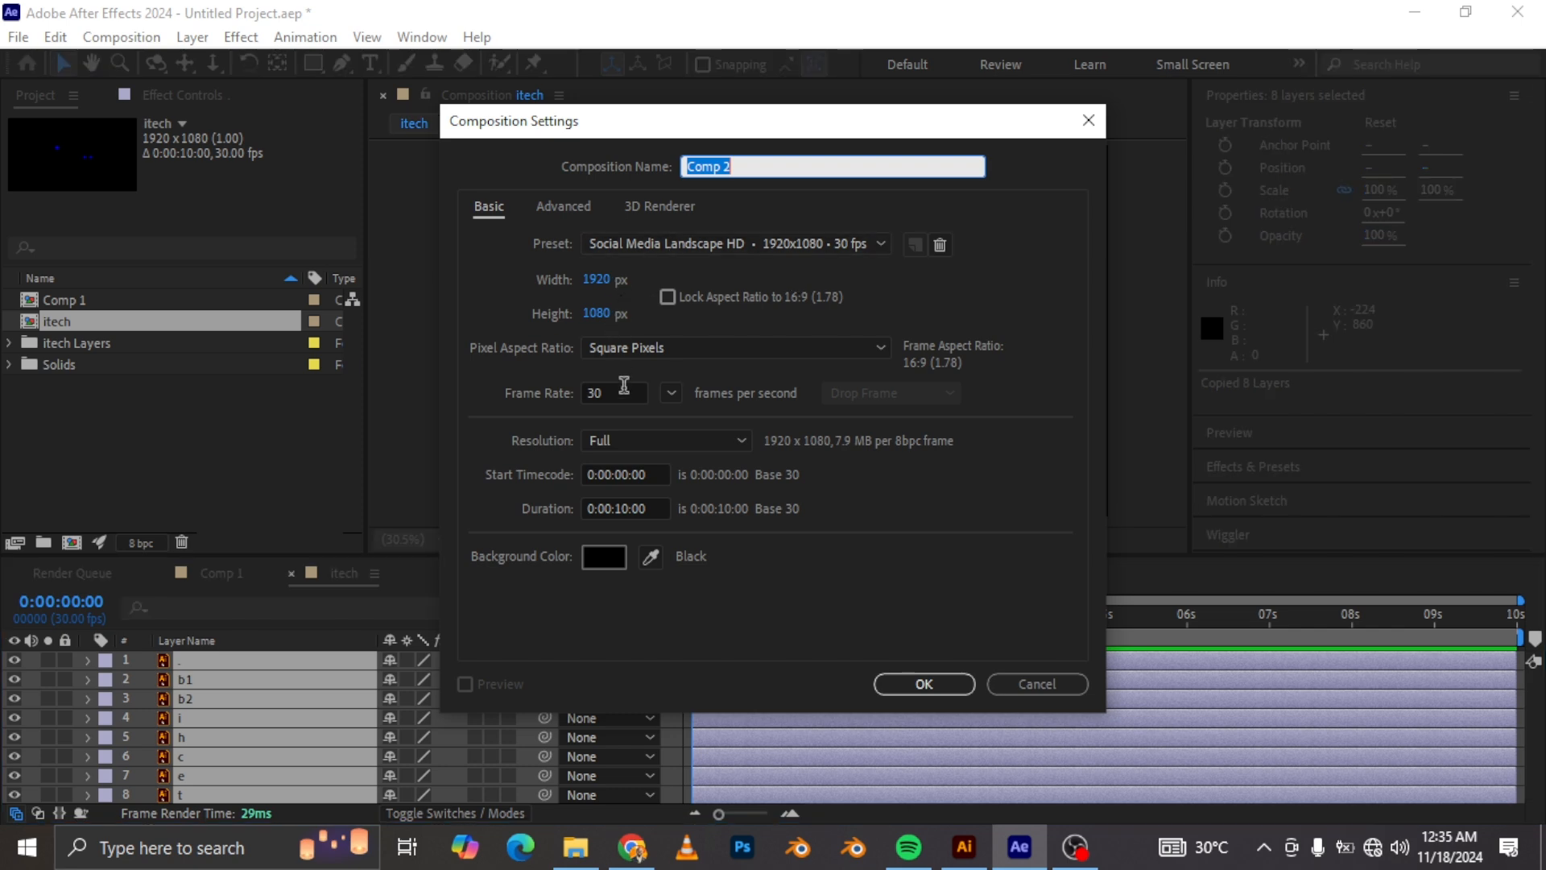
pyautogui.click(924, 683)
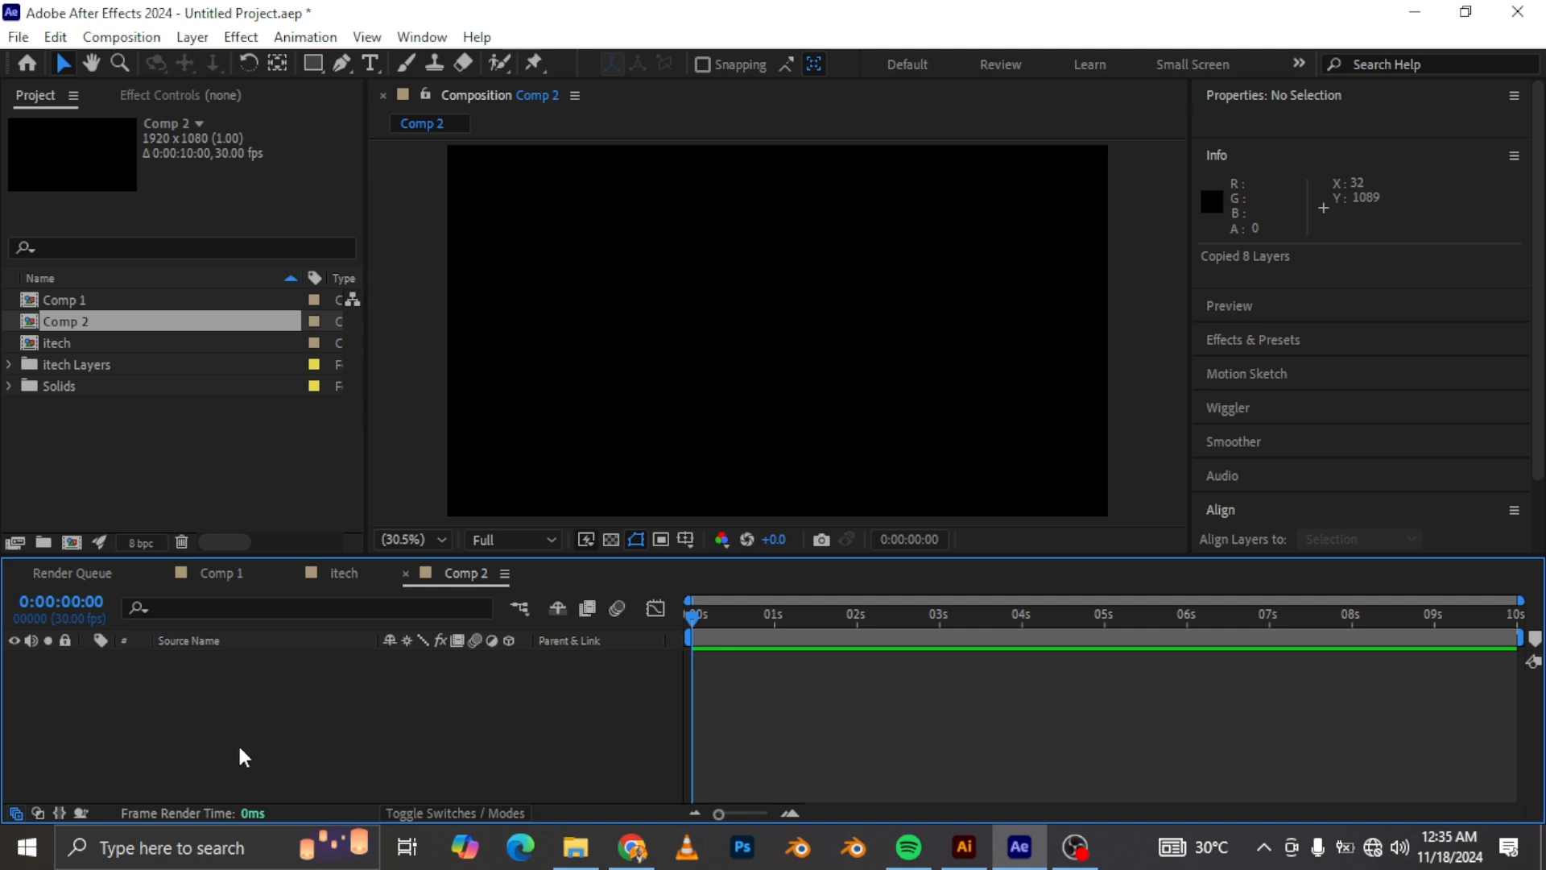
pyautogui.hotkey('ctrl', 'v')
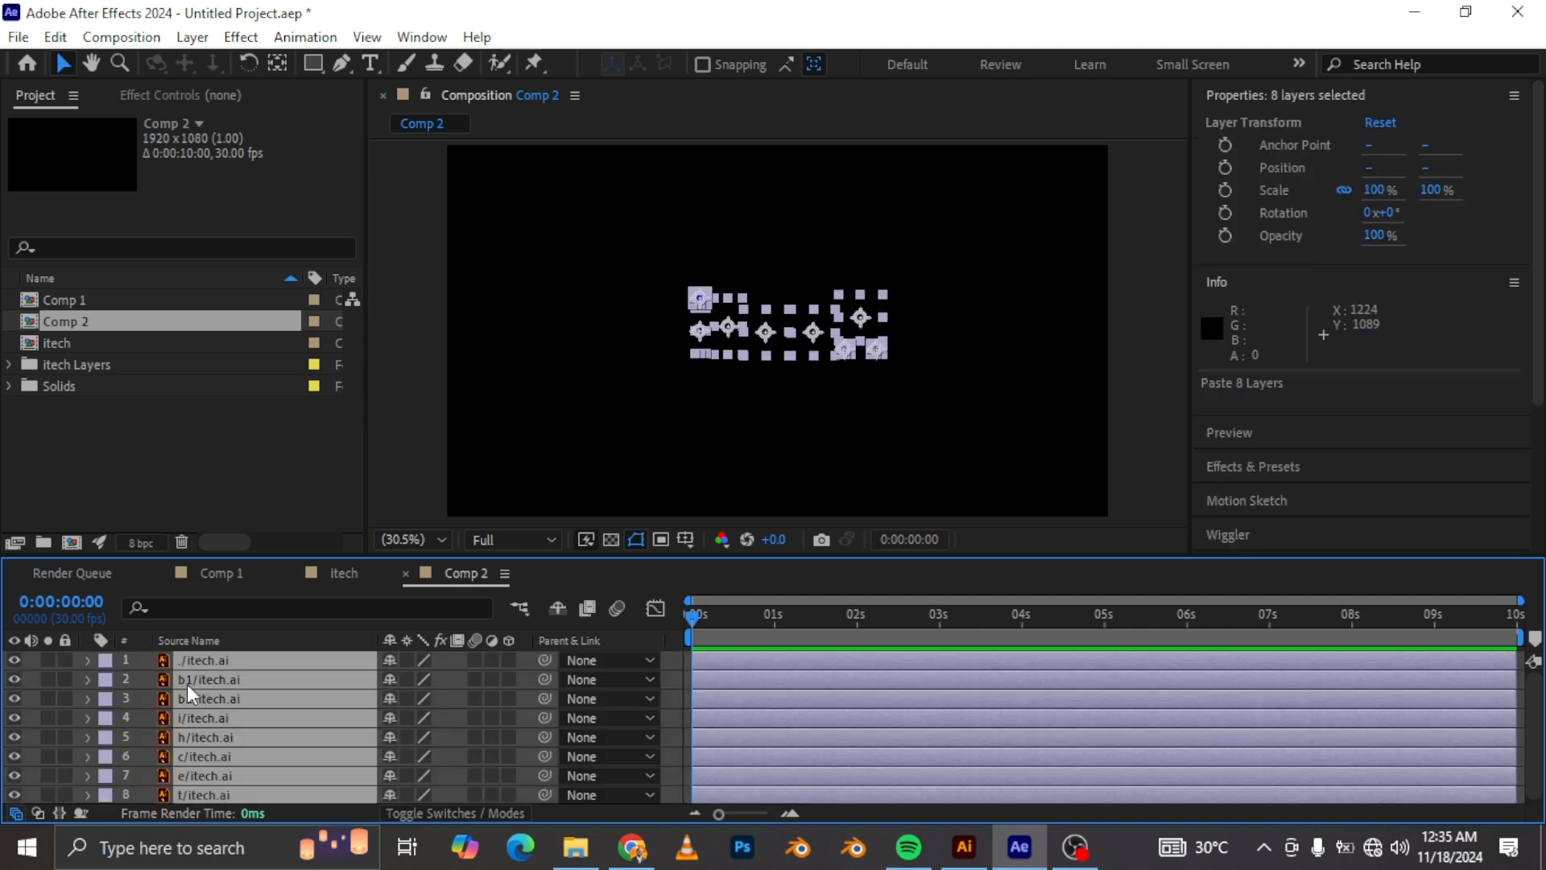
# Step: Add a new null object layer to the composition
pyautogui.rightClick(23, 664)
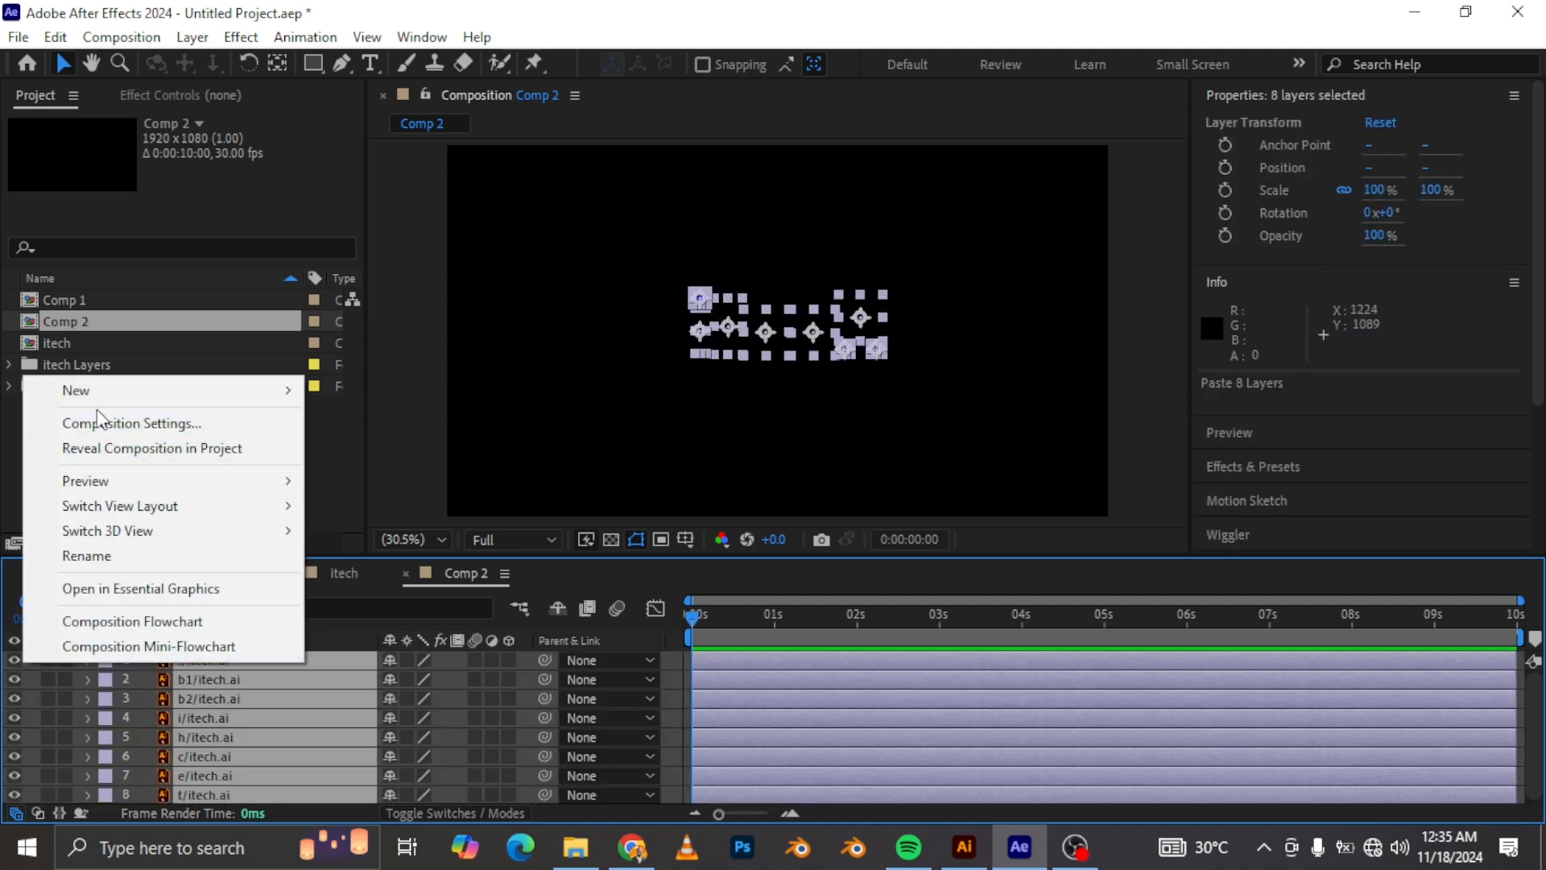
pyautogui.moveTo(104, 391)
pyautogui.click(398, 525)
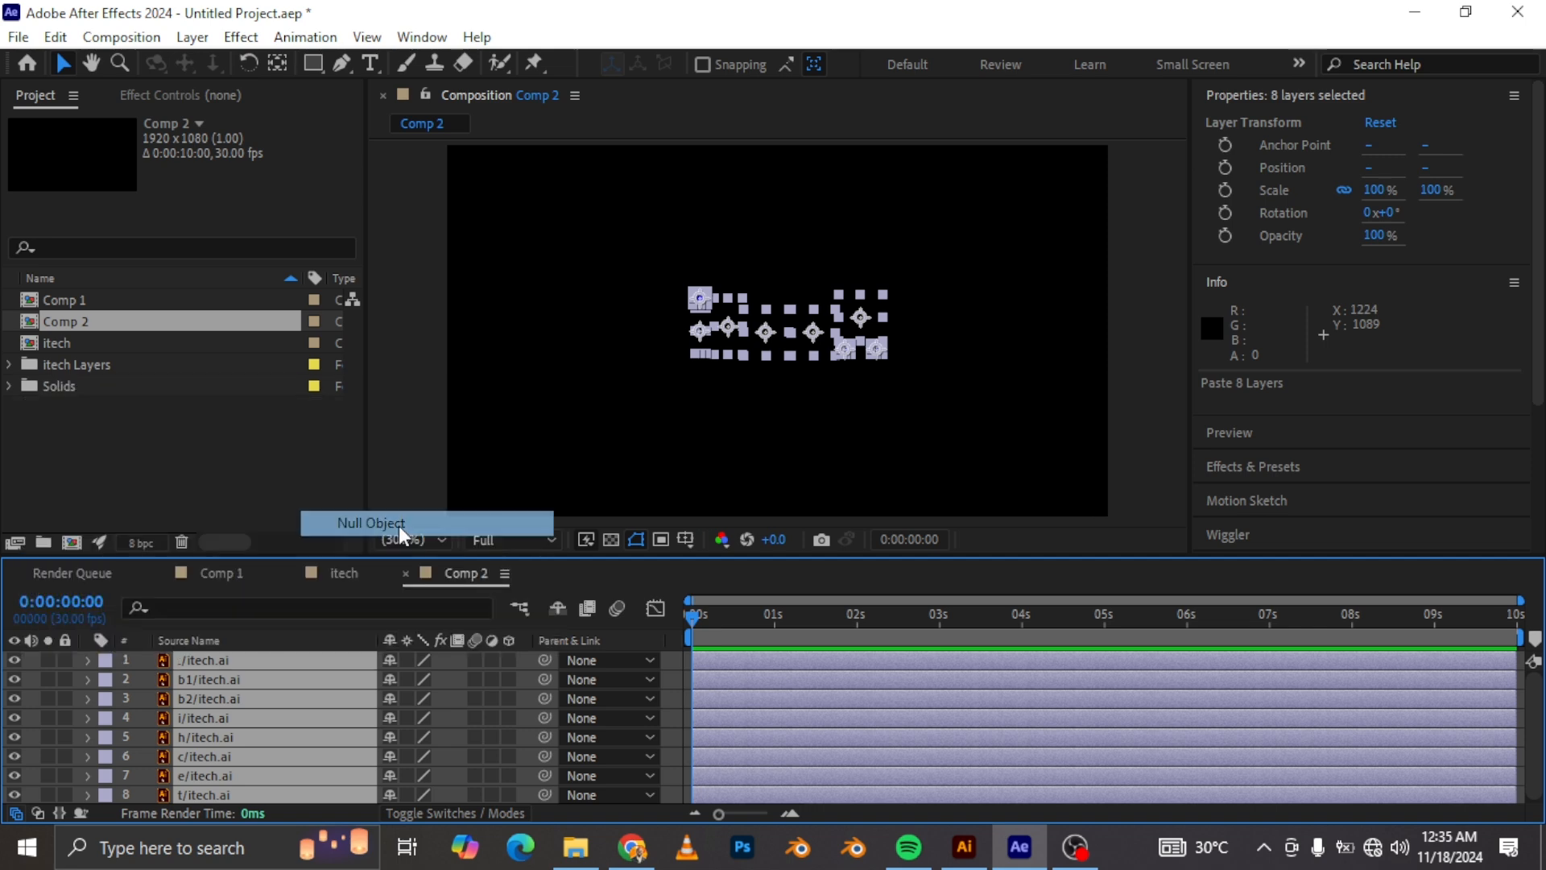
# Step: Select all eight logo layers and parent them to the null object
pyautogui.click(249, 679)
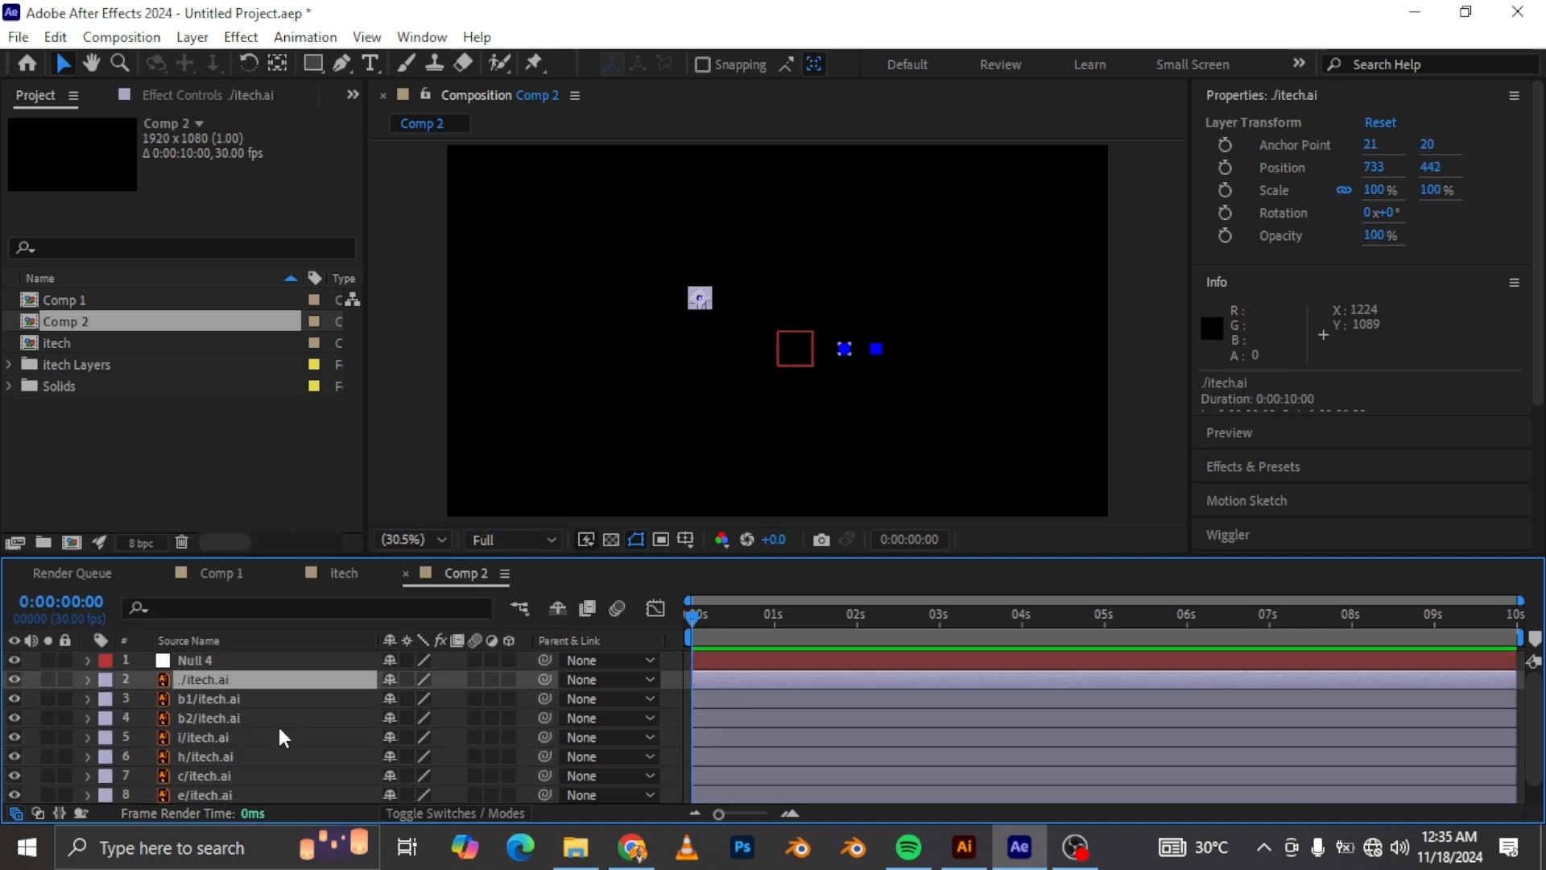
pyautogui.scroll(-1, 258, 757)
pyautogui.keyDown('shift'); pyautogui.click(211, 789); pyautogui.keyUp('shift')
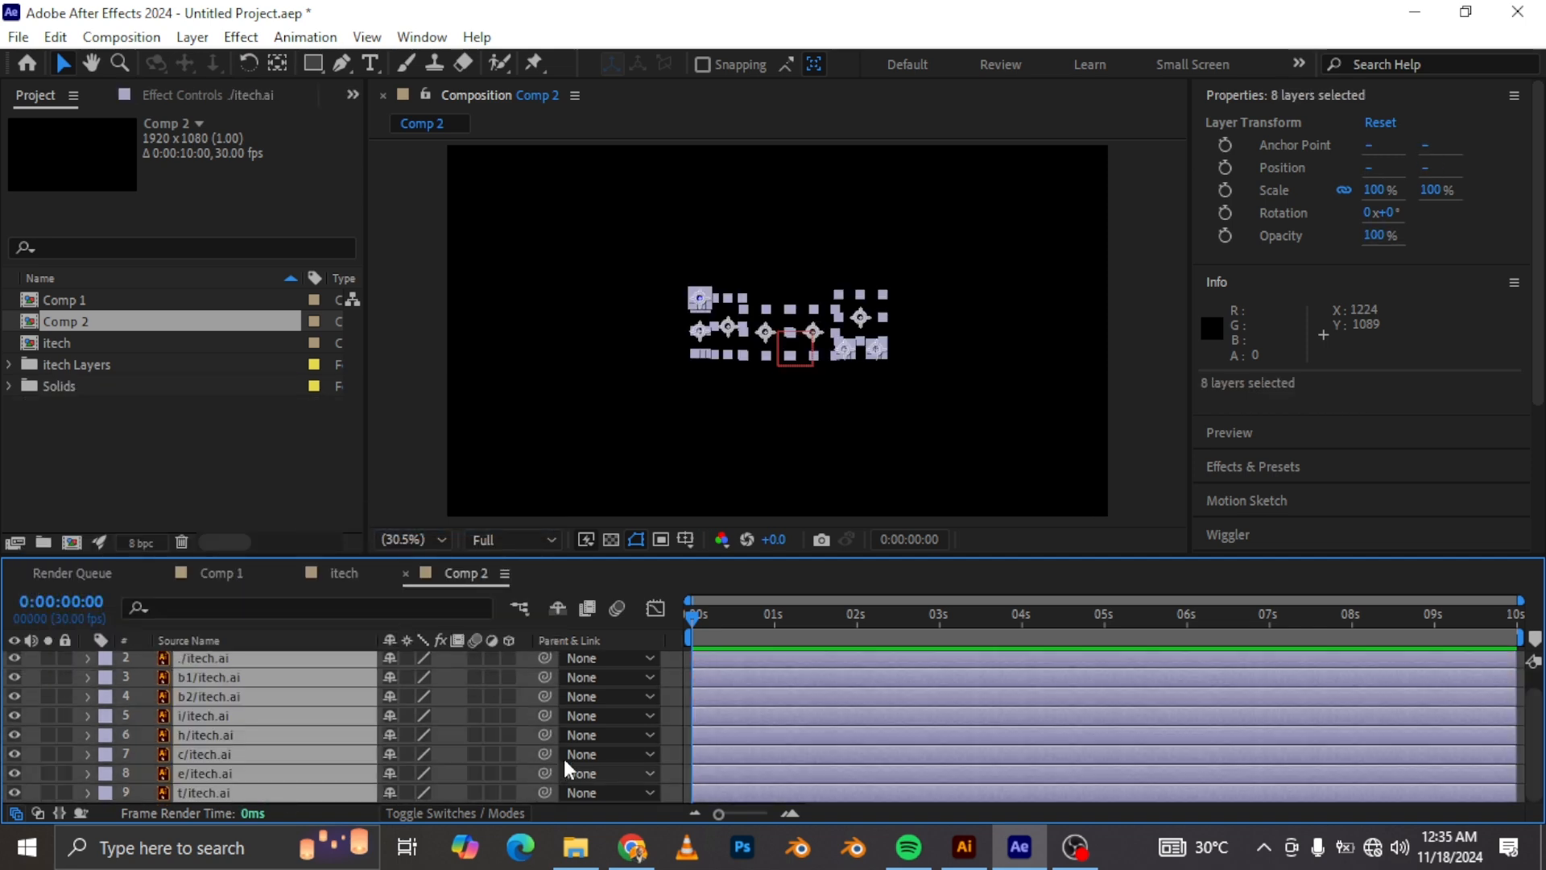
pyautogui.scroll(1, 483, 701)
pyautogui.moveTo(544, 684); pyautogui.dragTo(221, 655)
pyautogui.click(221, 657)
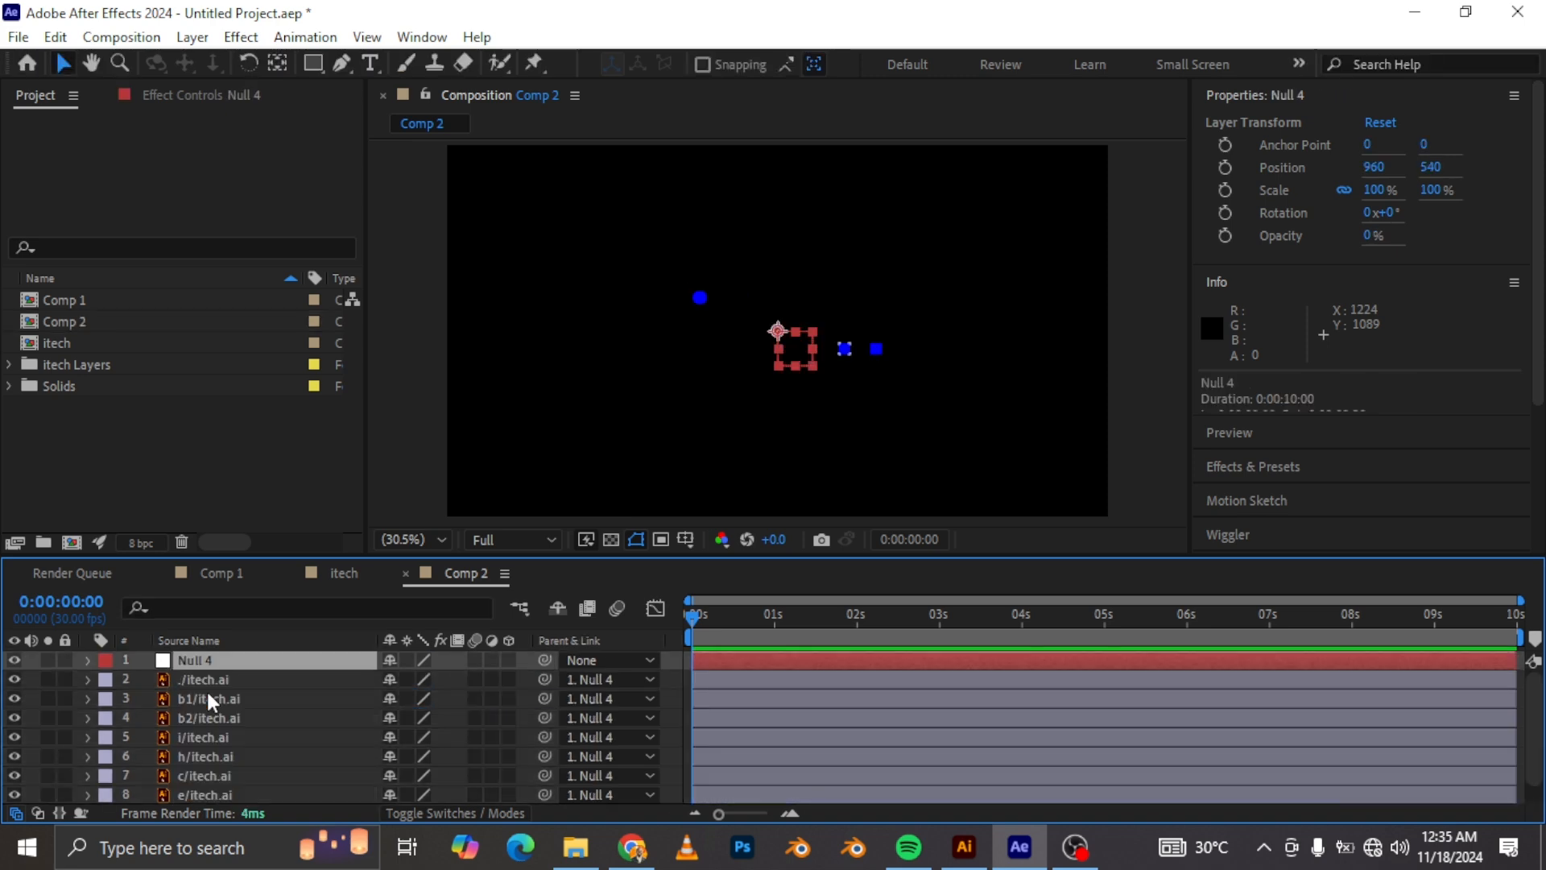
# Step: Create a new full-size 1920x1080 solid colored RGB 223, 223, 225
pyautogui.hotkey('ctrl', 'y')
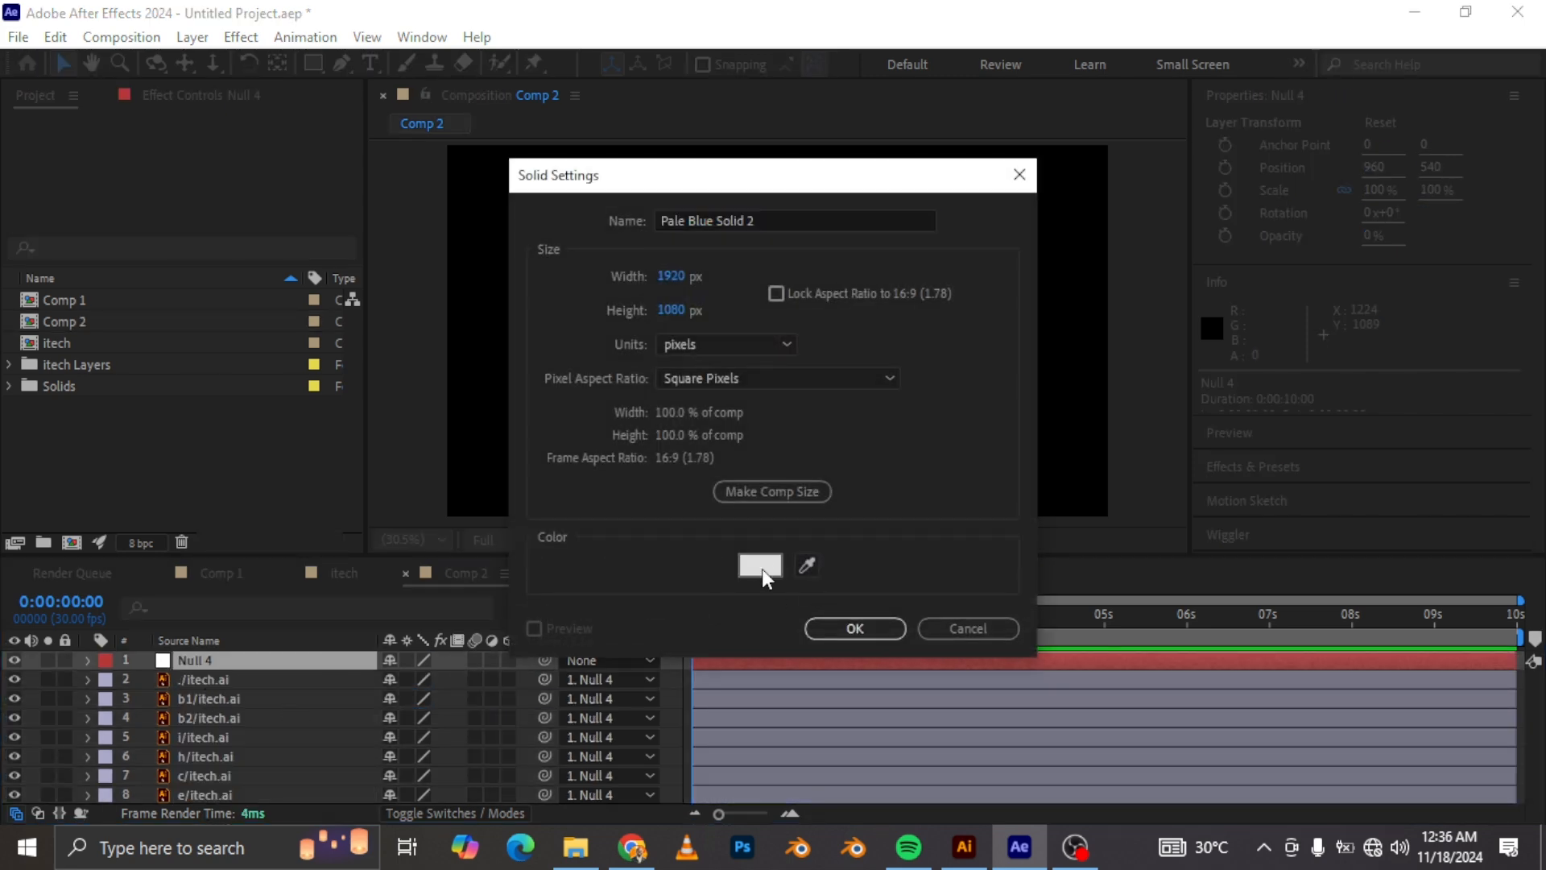
pyautogui.click(762, 568)
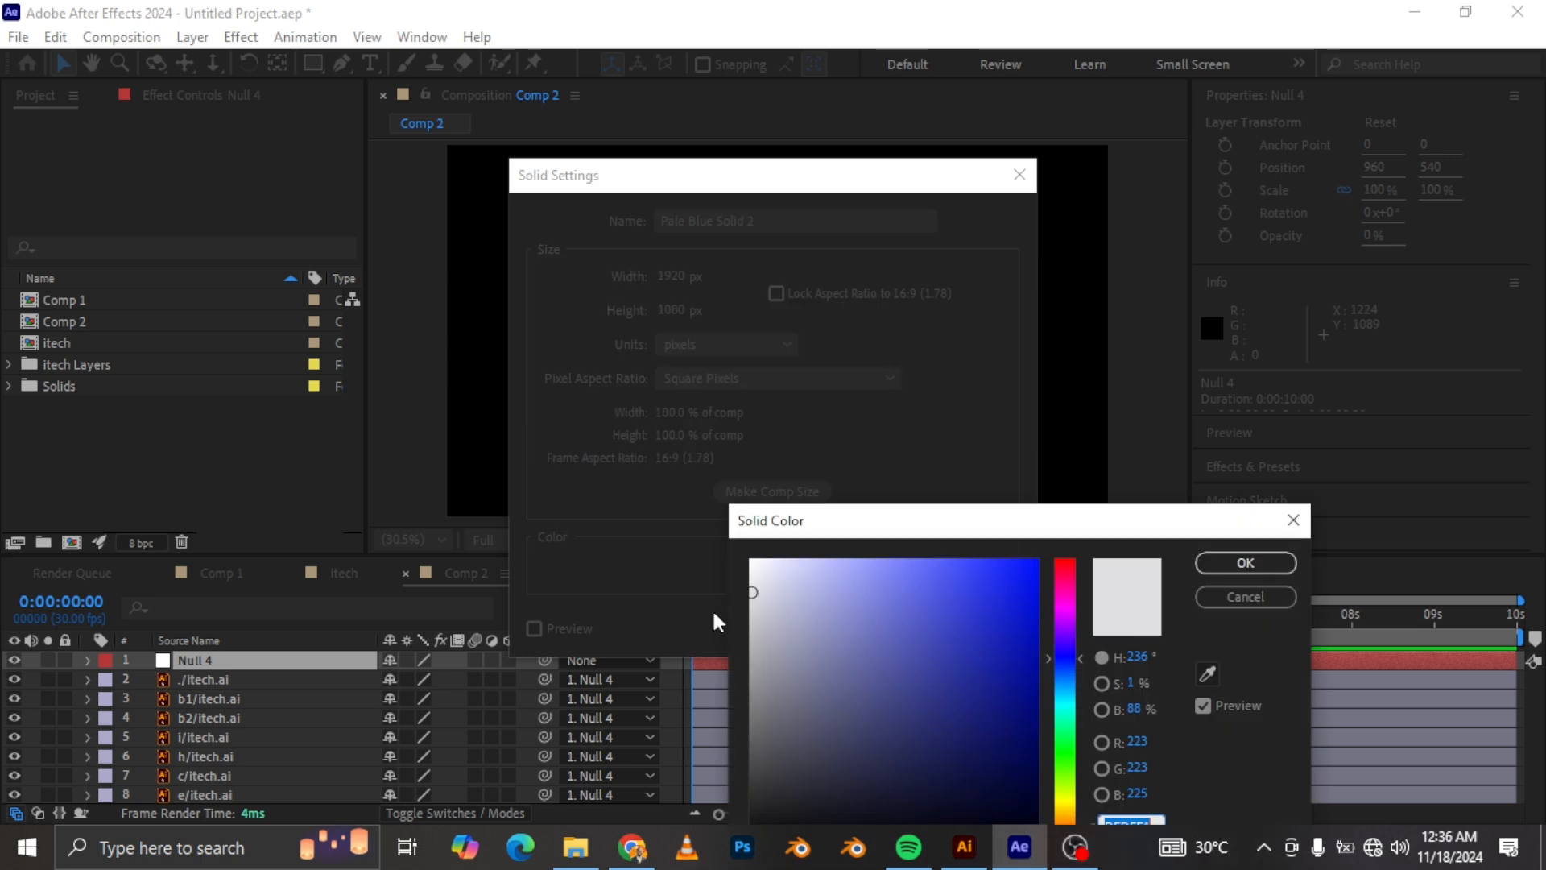
pyautogui.click(1264, 563)
pyautogui.click(842, 632)
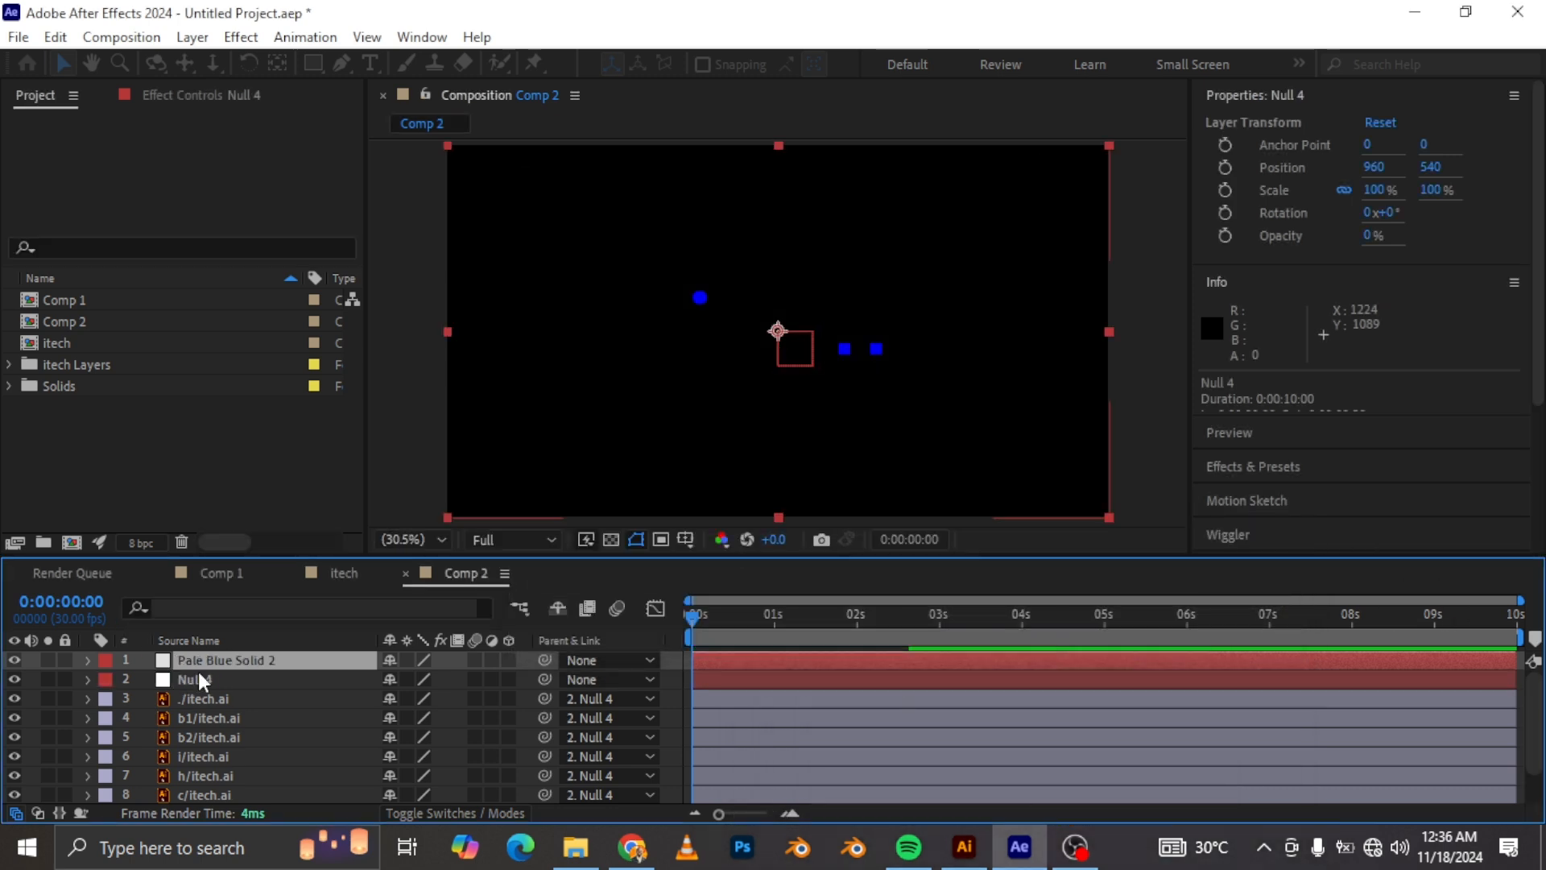
# Step: Move the solid layer to the bottom of the layer stack and switch the column to show layer names
pyautogui.moveTo(219, 660); pyautogui.dragTo(215, 802)
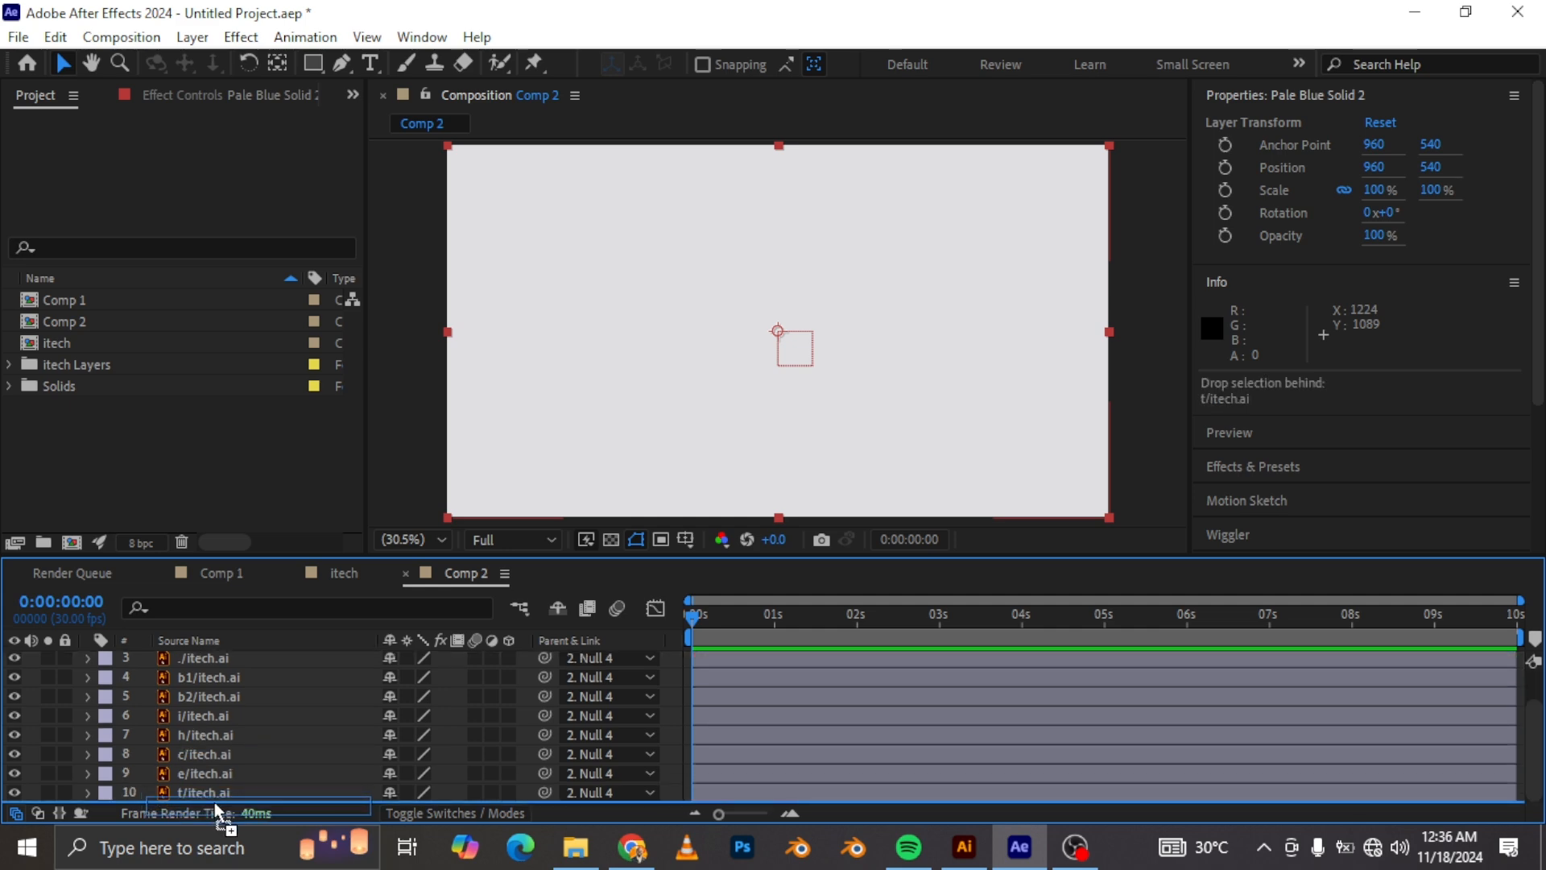
pyautogui.scroll(2, 213, 724)
pyautogui.click(206, 641)
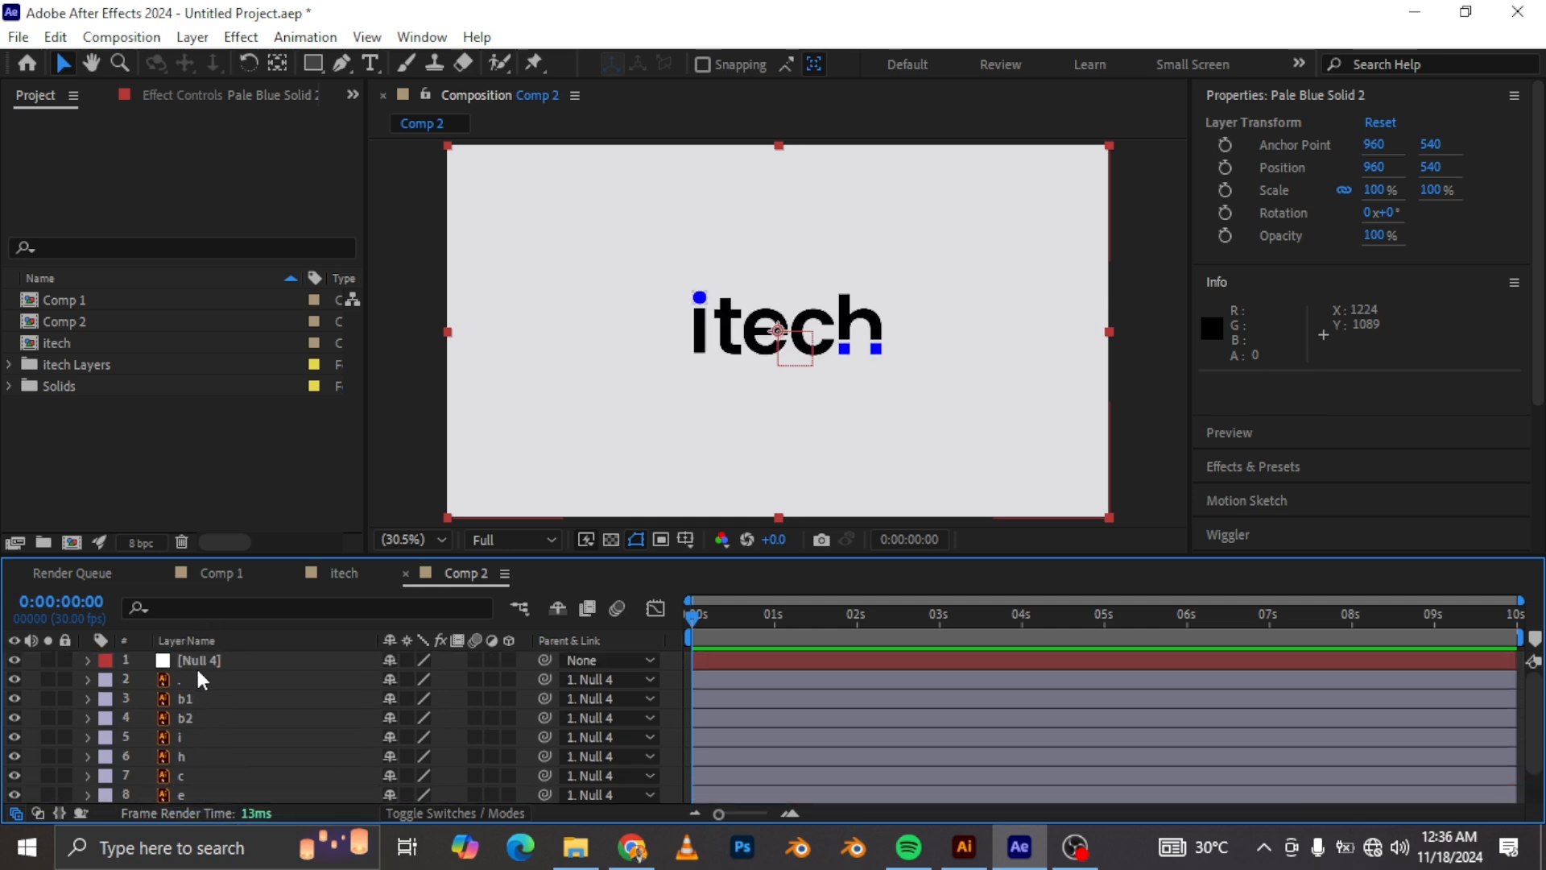
# Step: Scale the null object down to about 59% to shrink the logo
pyautogui.click(206, 665)
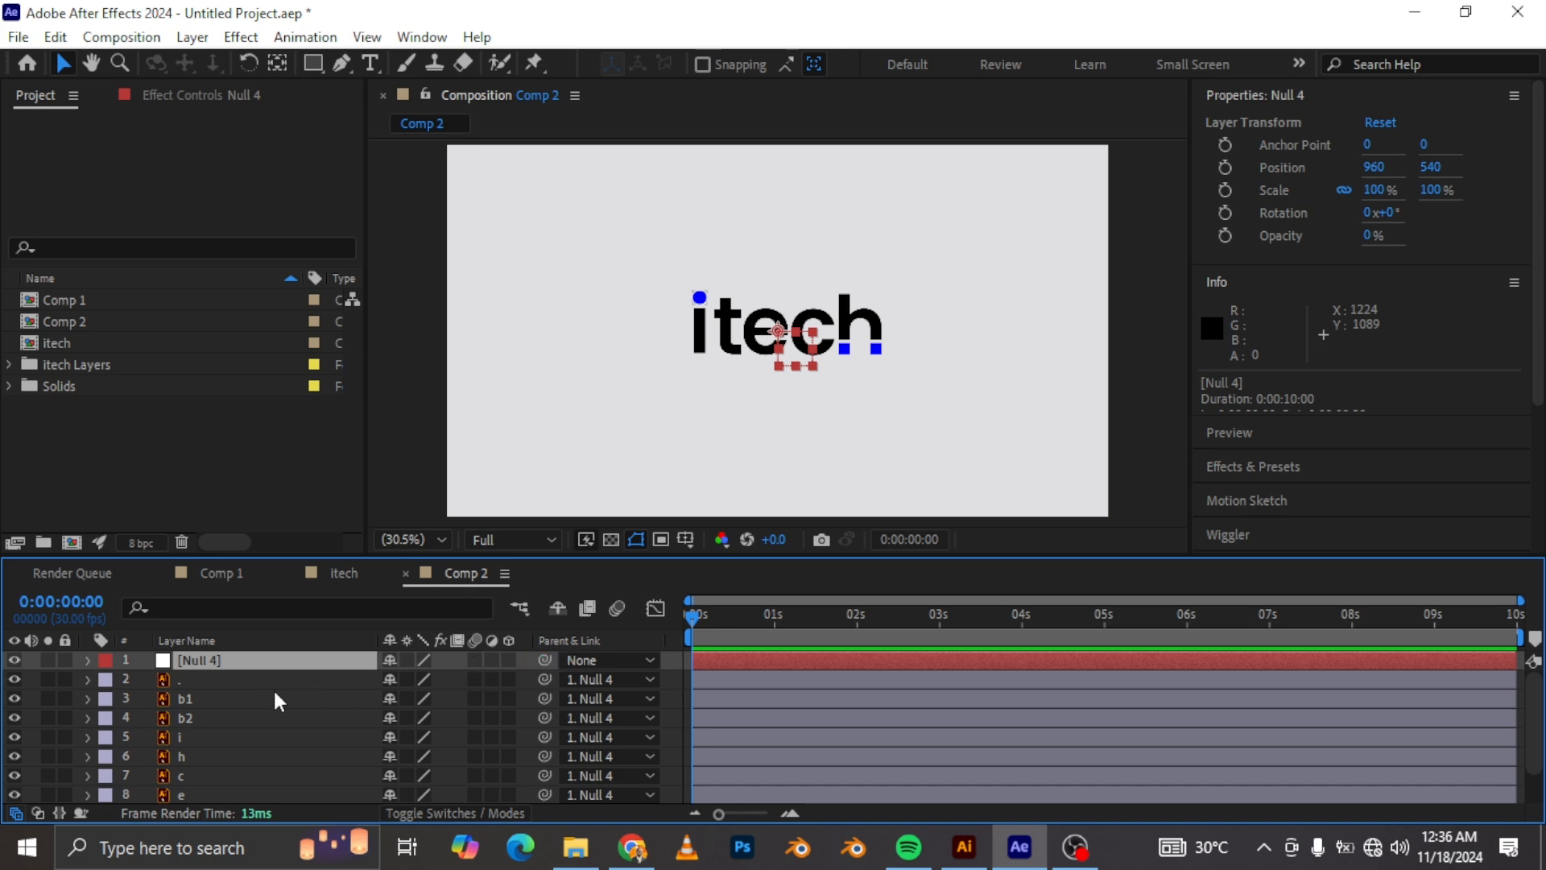
pyautogui.press('s')
pyautogui.moveTo(448, 679); pyautogui.dragTo(427, 699)
# Step: Turn on the title/action safe guides in the composition view
pyautogui.click(225, 697)
pyautogui.click(687, 539)
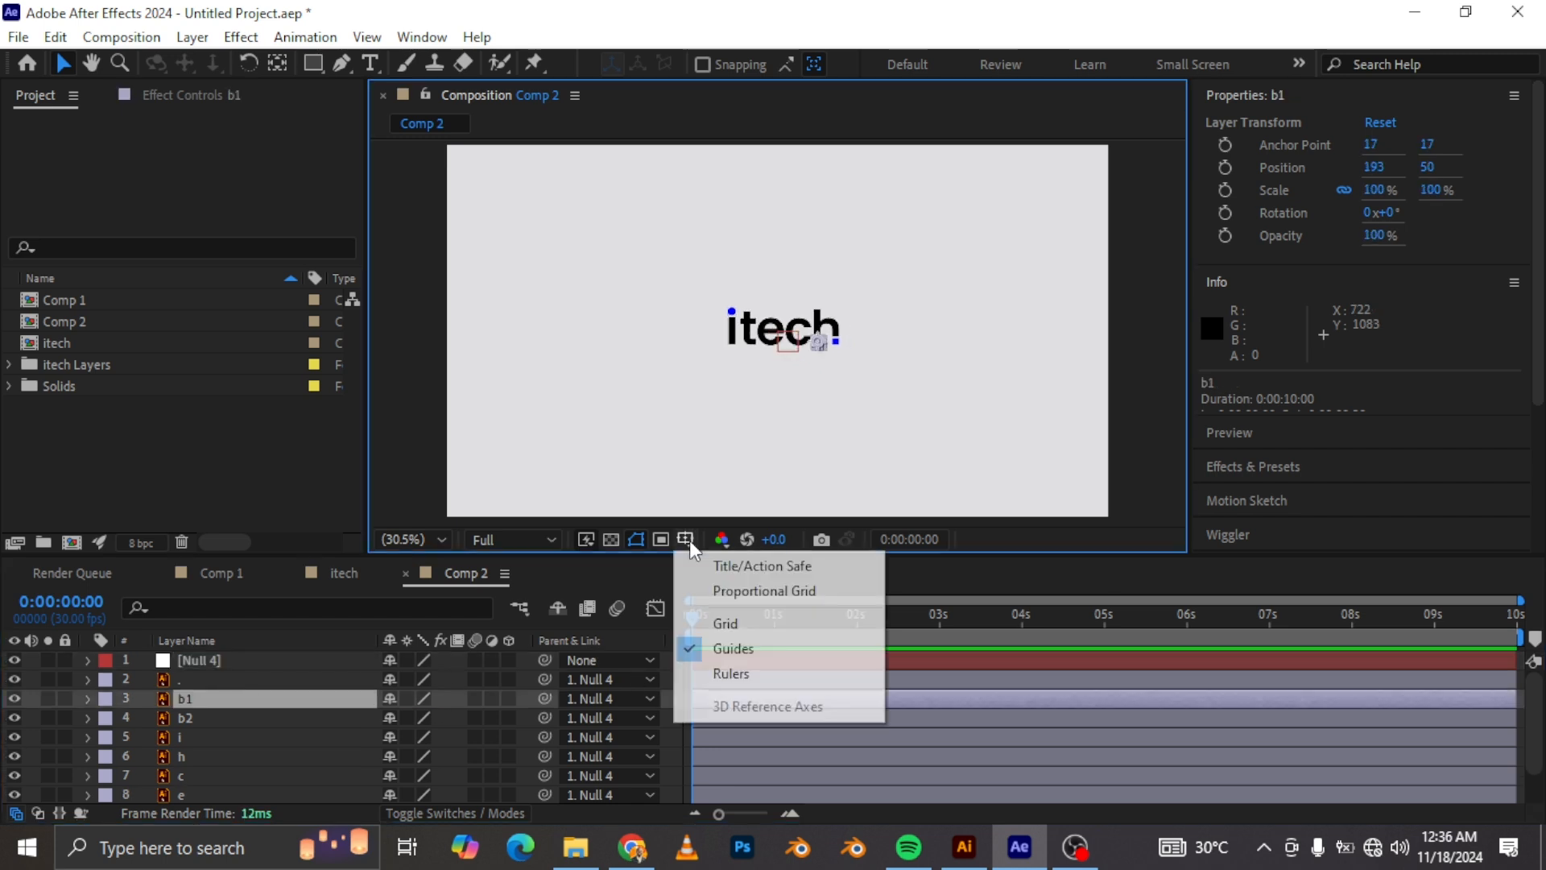
pyautogui.click(761, 568)
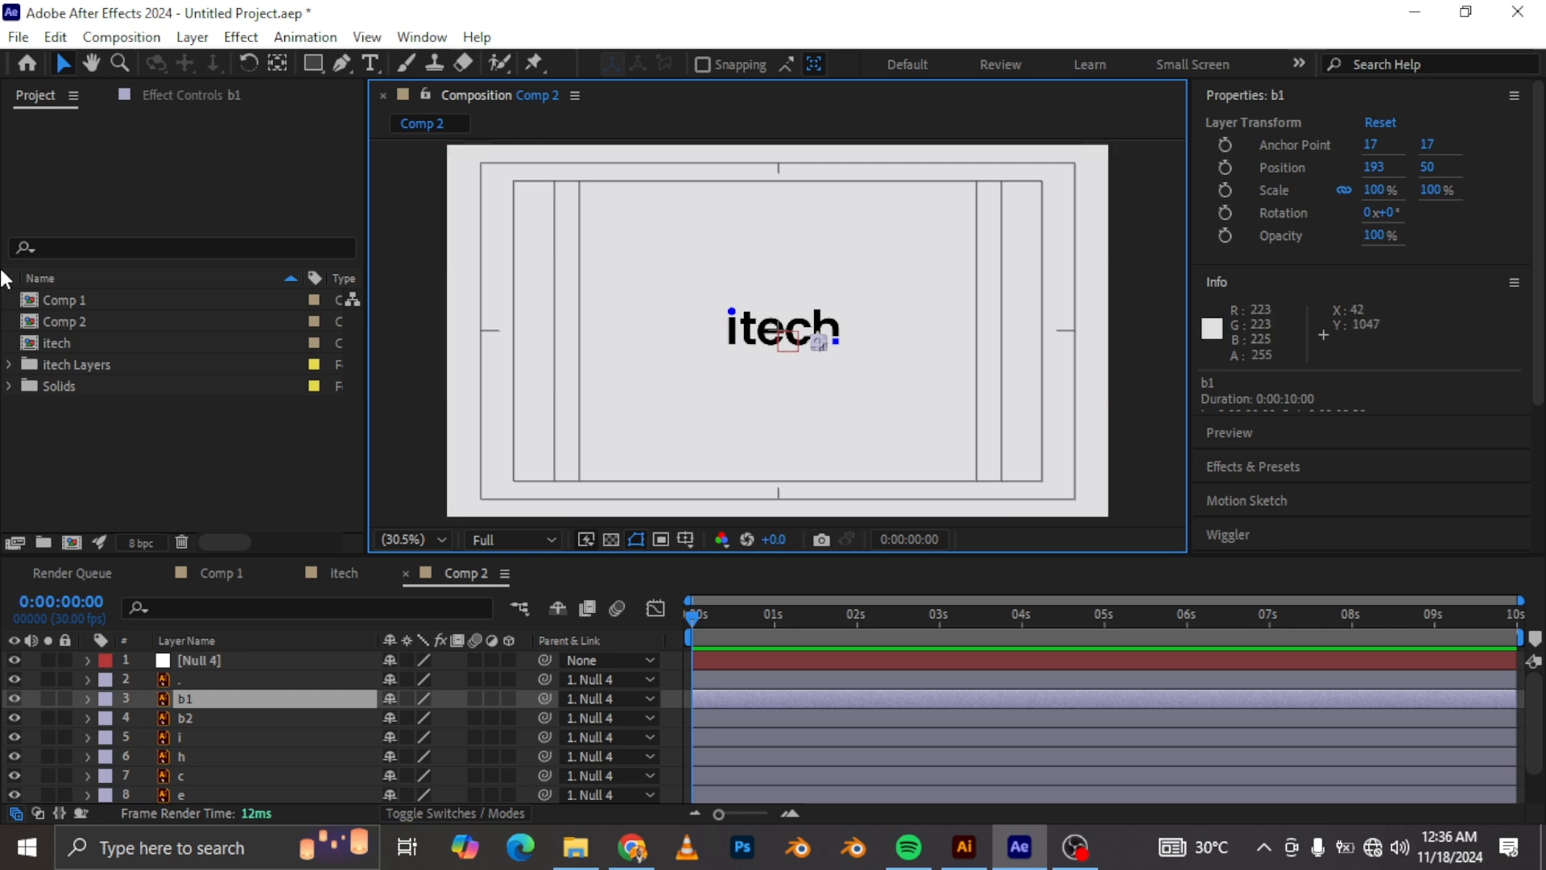
# Step: With the Pen tool, draw a curved open path from the upper-right safe-area corner down to the dot of the 'i'
pyautogui.click(342, 62)
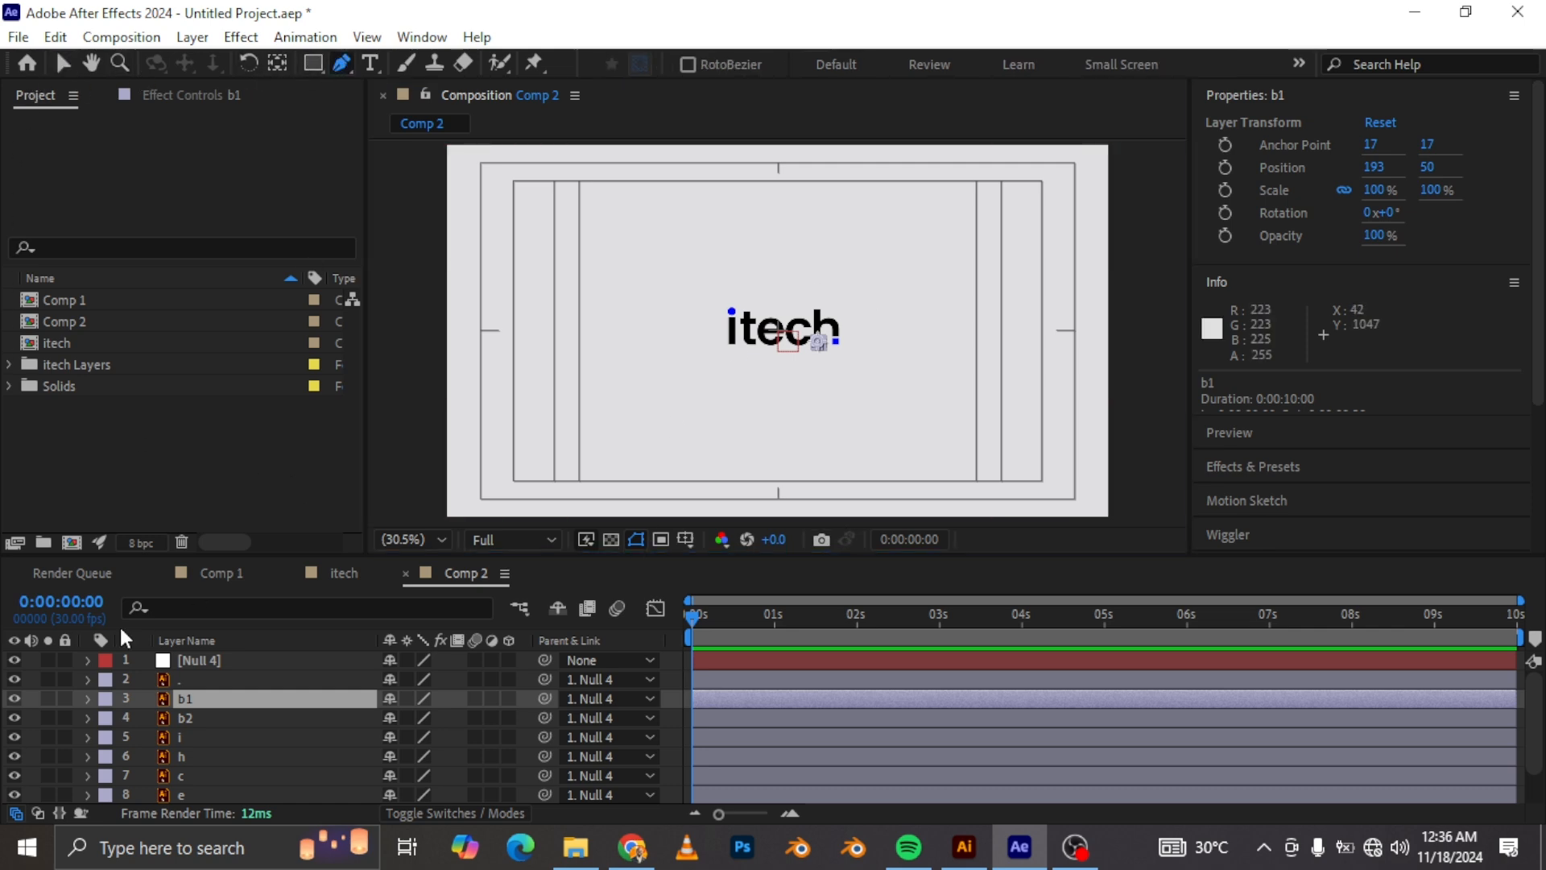
pyautogui.click(28, 677)
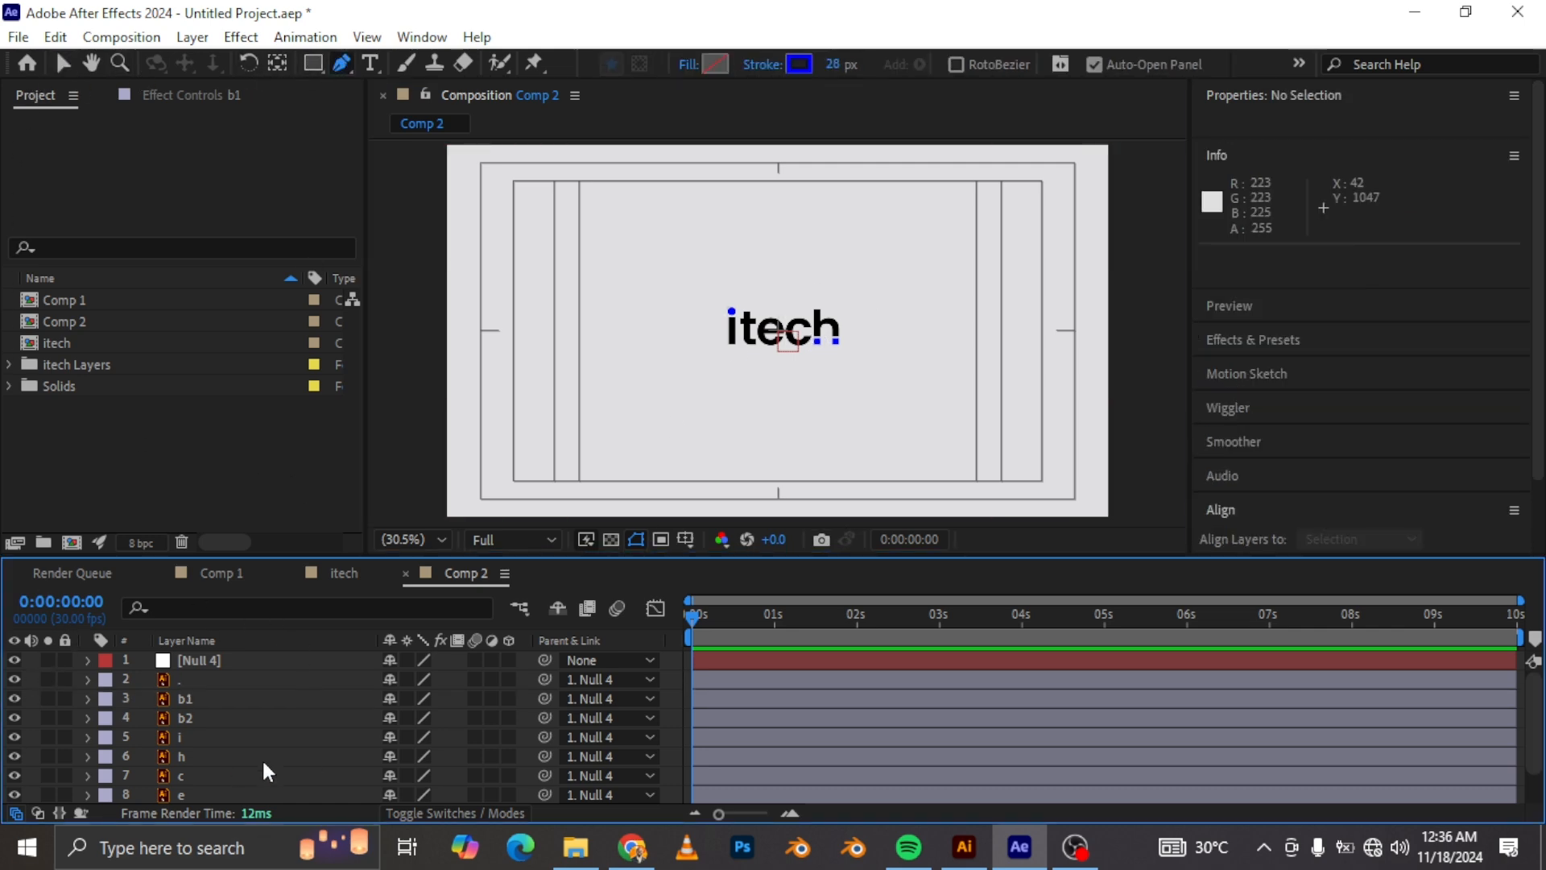
pyautogui.click(975, 189)
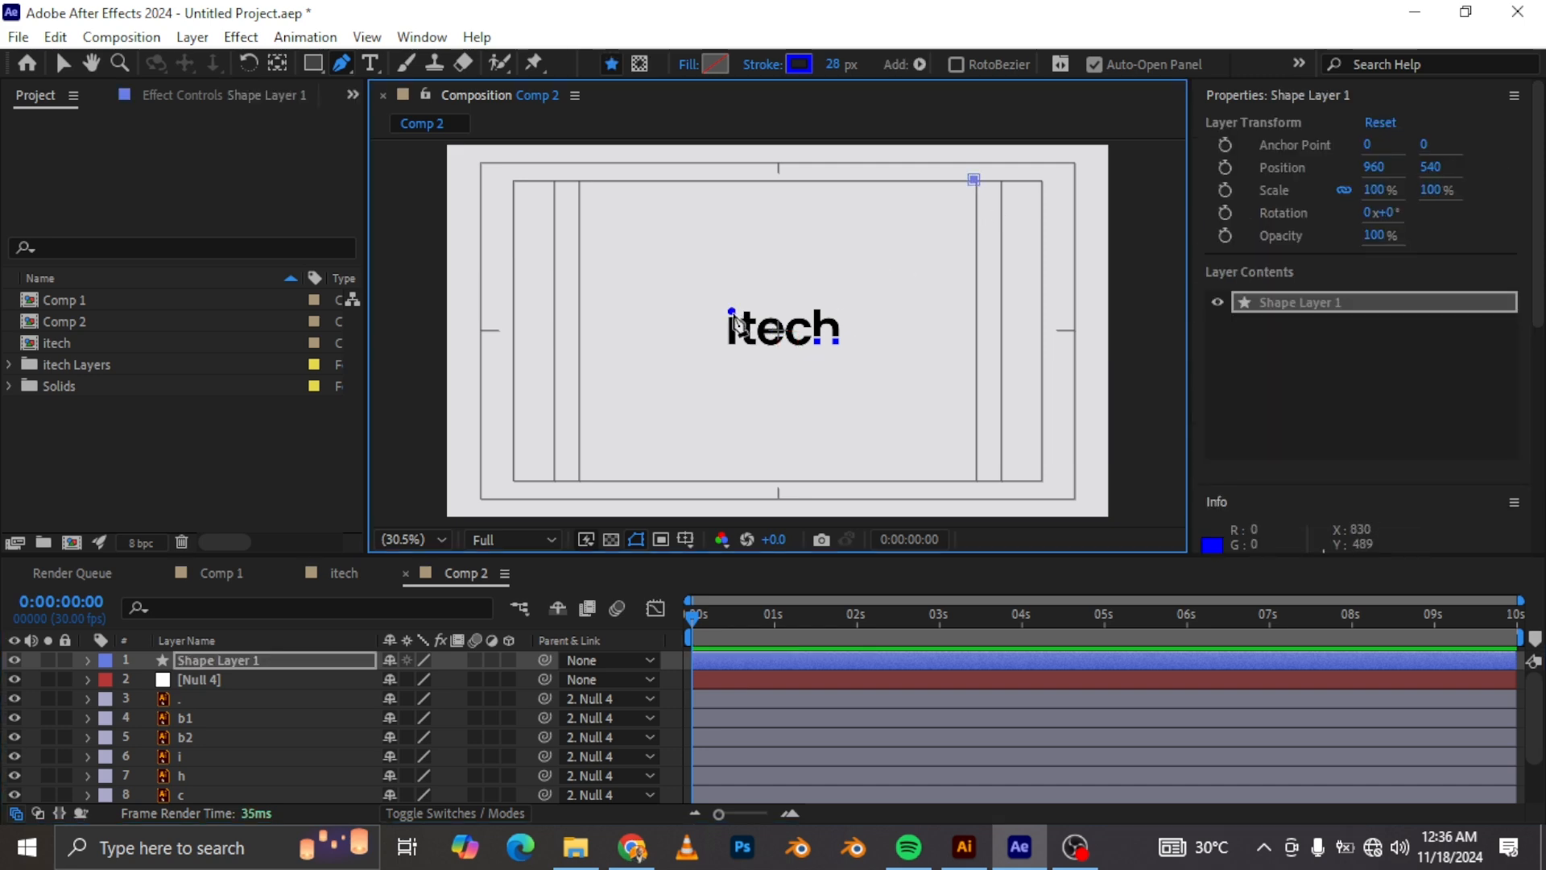
pyautogui.moveTo(730, 311)
pyautogui.mouseDown()
pyautogui.moveTo(682, 303)
pyautogui.moveTo(670, 251)
pyautogui.moveTo(612, 216)
pyautogui.moveTo(550, 234)
pyautogui.moveTo(536, 286)
pyautogui.moveTo(496, 213)
pyautogui.mouseUp()
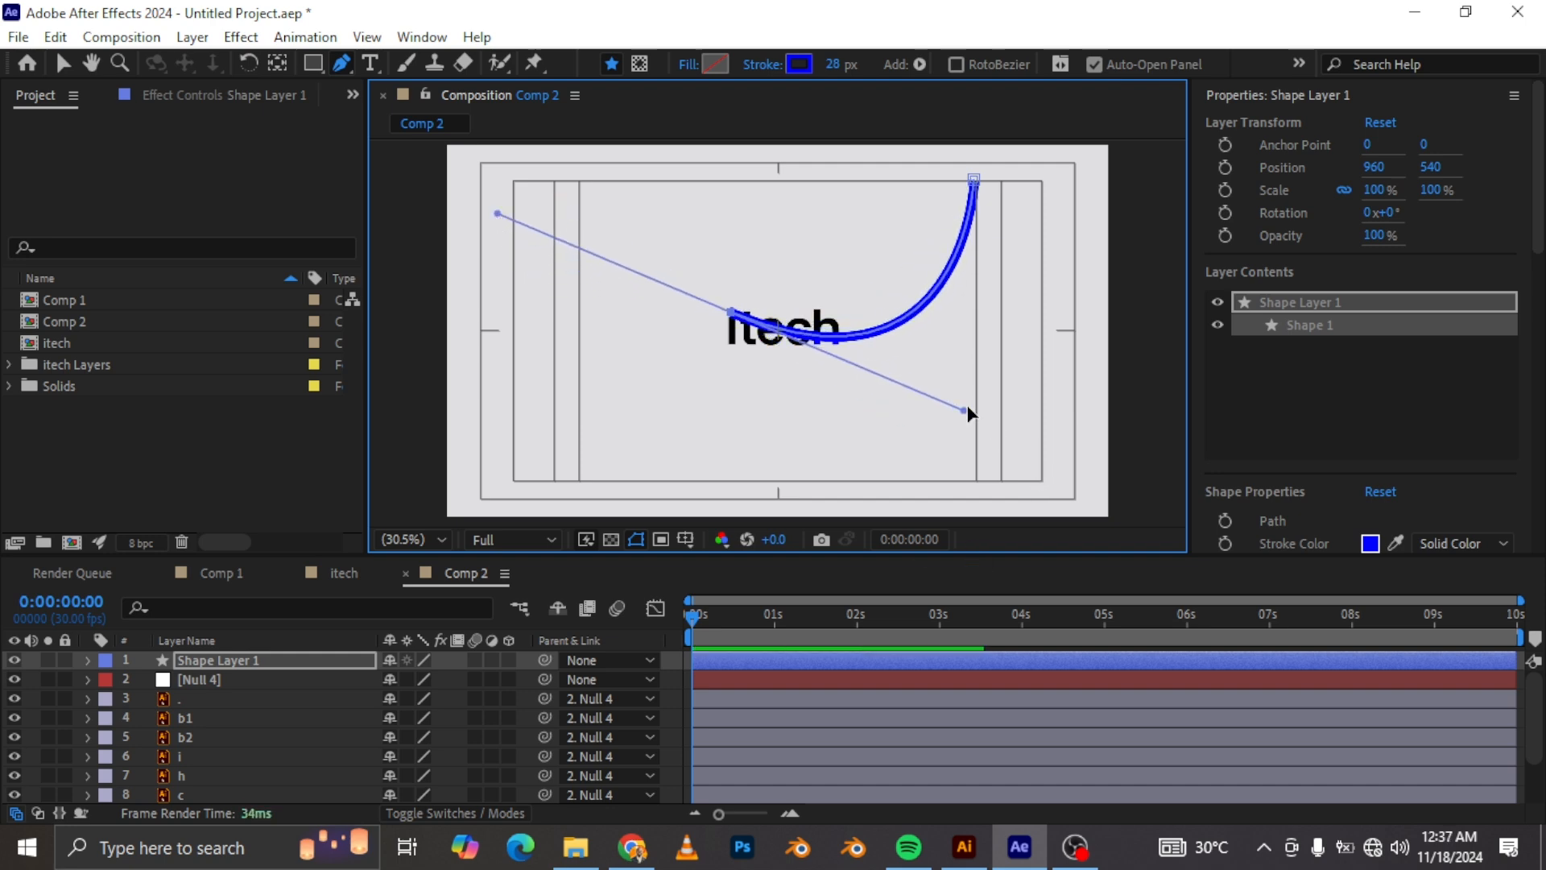
pyautogui.moveTo(963, 410); pyautogui.dragTo(989, 423)
# Step: Adjust the curve's handle at the 'i' end and set the stroke width to 21 px
pyautogui.scroll(4, 828, 352)
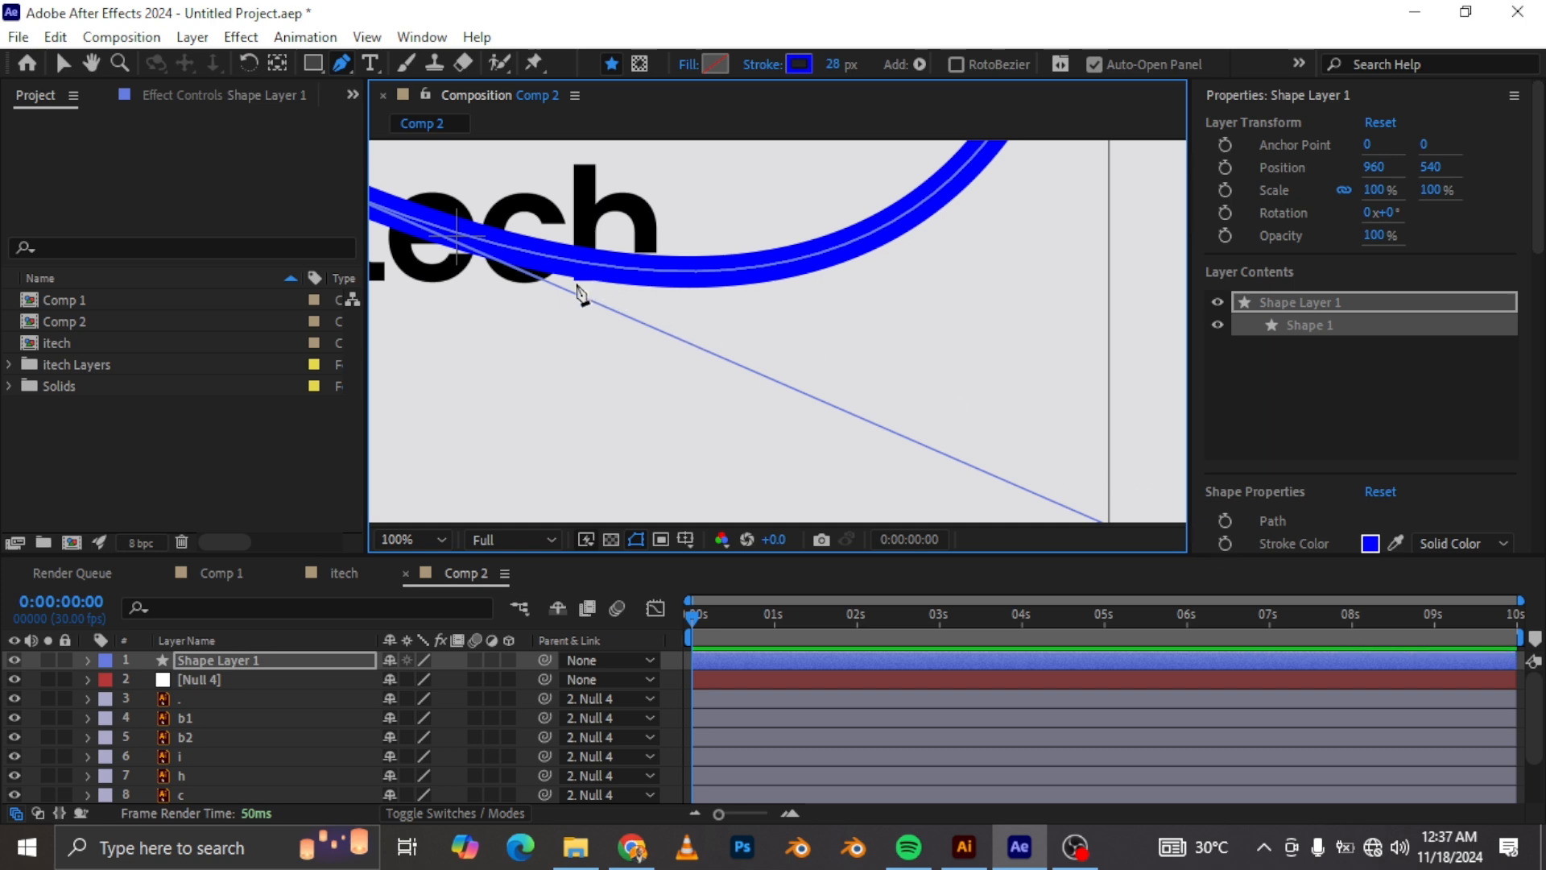
pyautogui.scroll(-2, 925, 293)
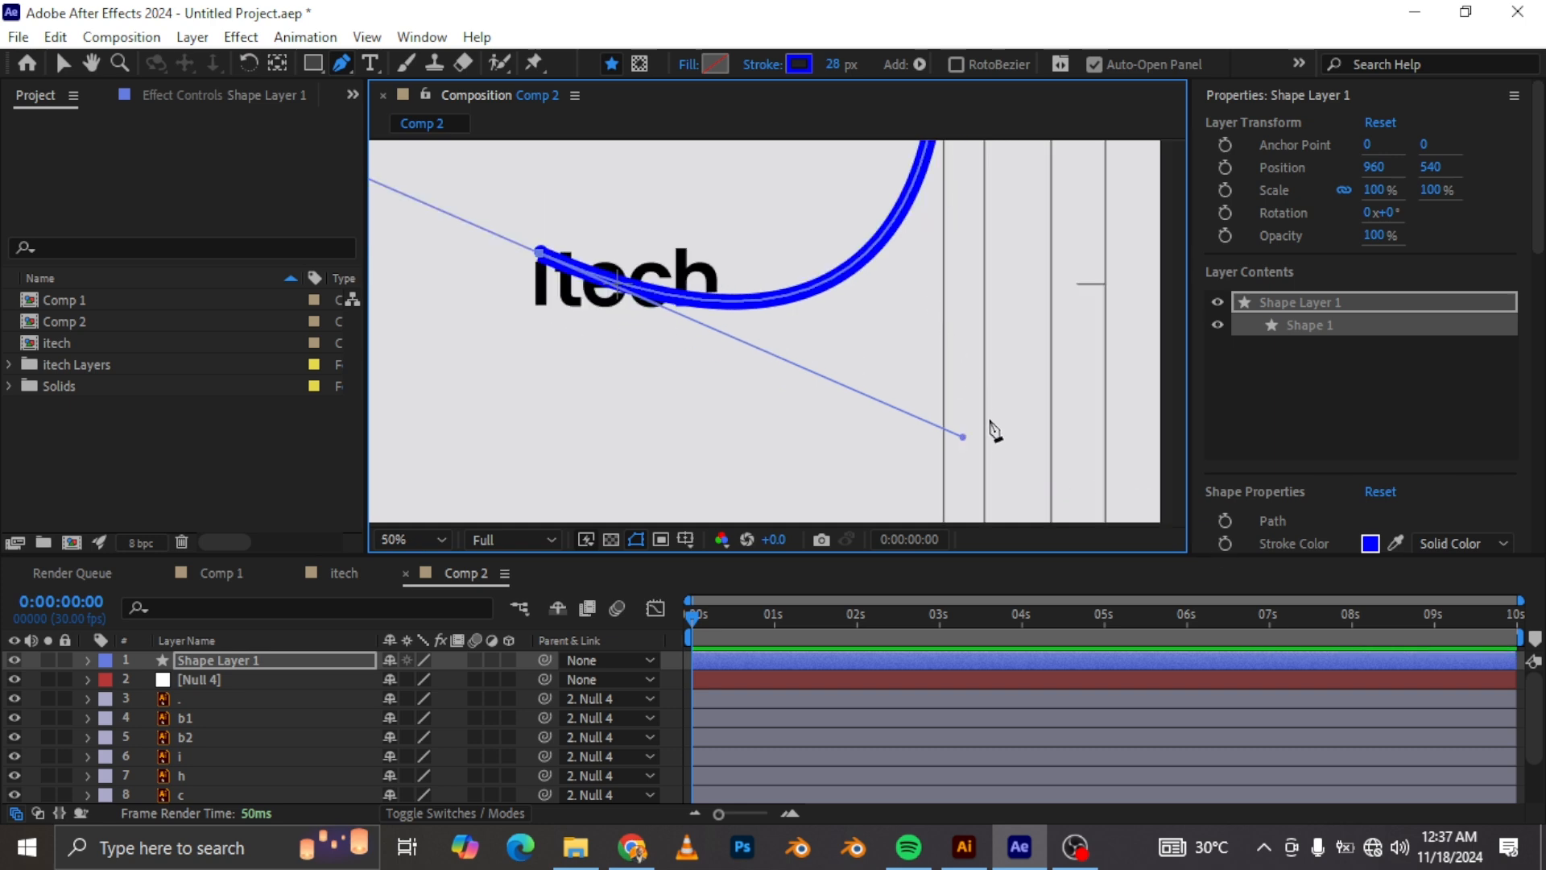
pyautogui.moveTo(958, 437); pyautogui.dragTo(958, 445)
pyautogui.moveTo(568, 256); pyautogui.dragTo(925, 437)
pyautogui.scroll(2, 926, 439)
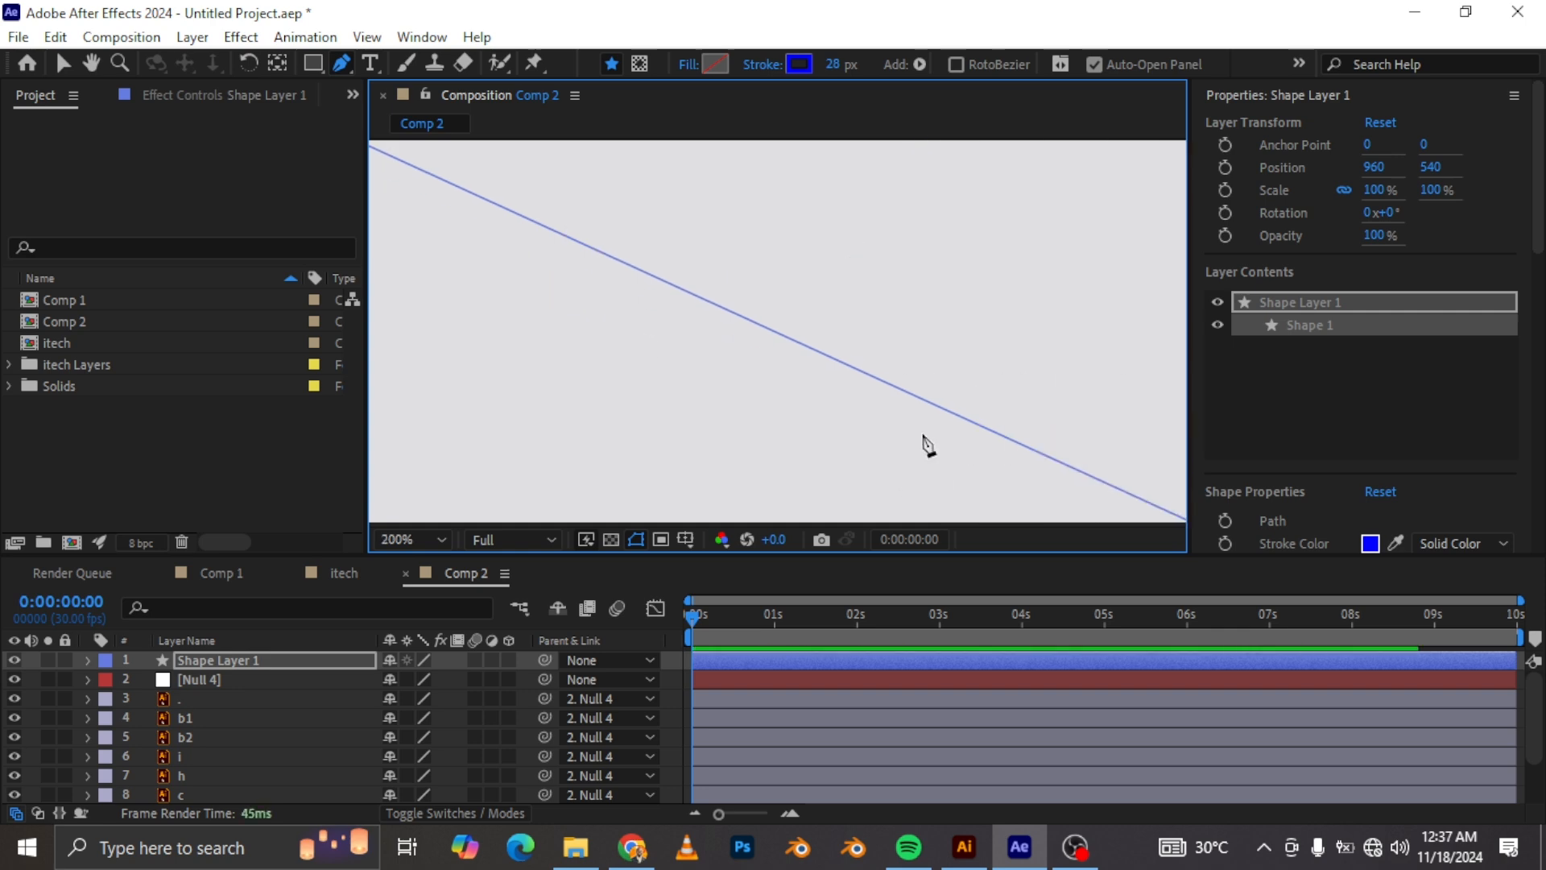
pyautogui.scroll(-1, 925, 440)
pyautogui.moveTo(1033, 445); pyautogui.dragTo(1036, 445)
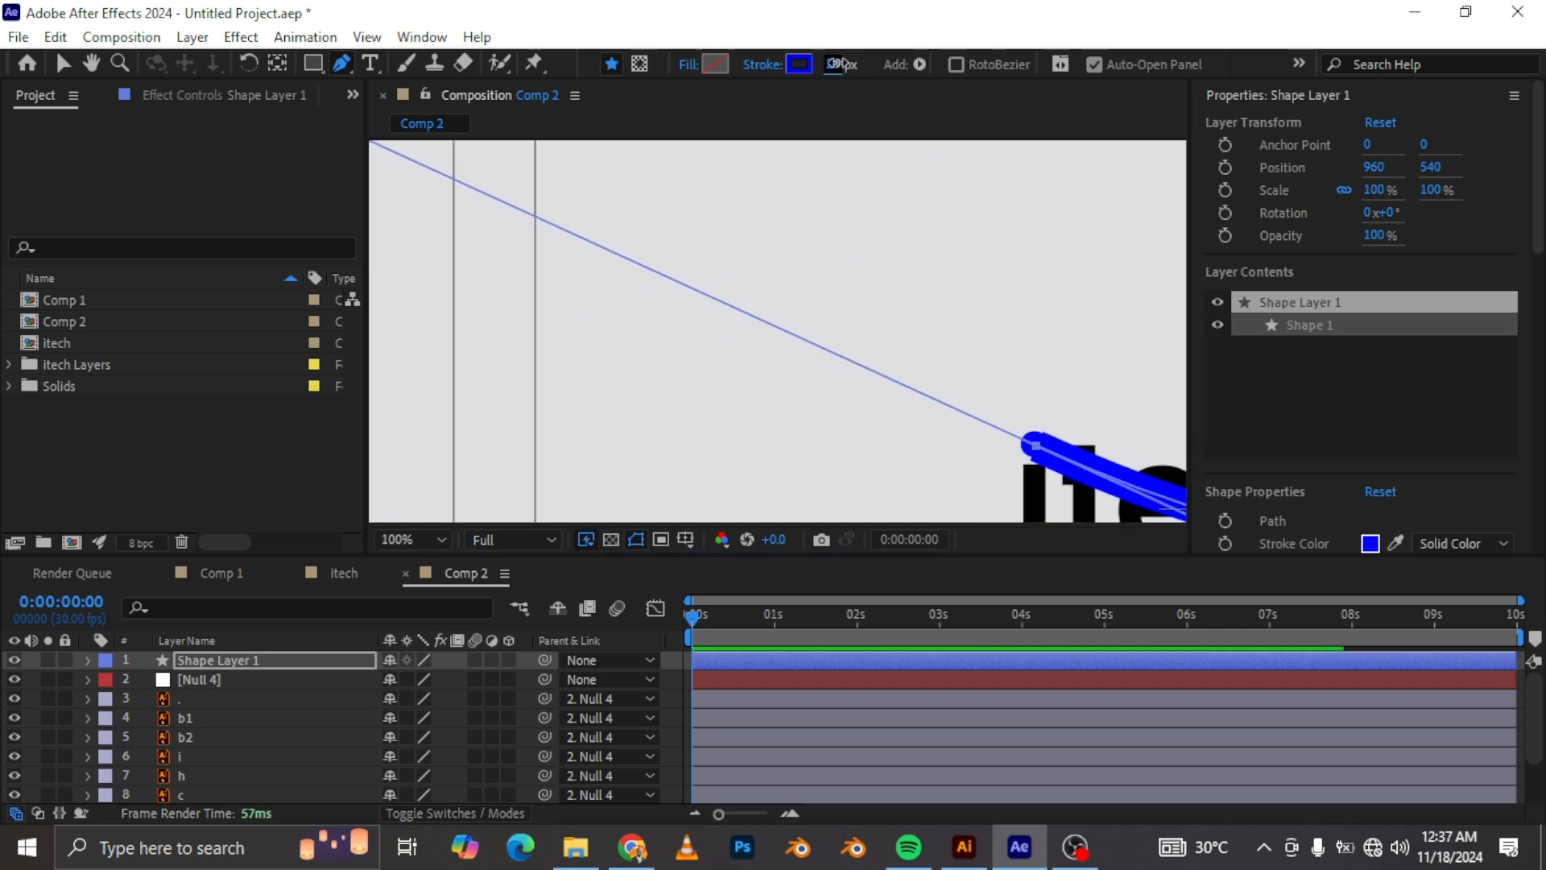
pyautogui.moveTo(835, 65); pyautogui.dragTo(825, 65)
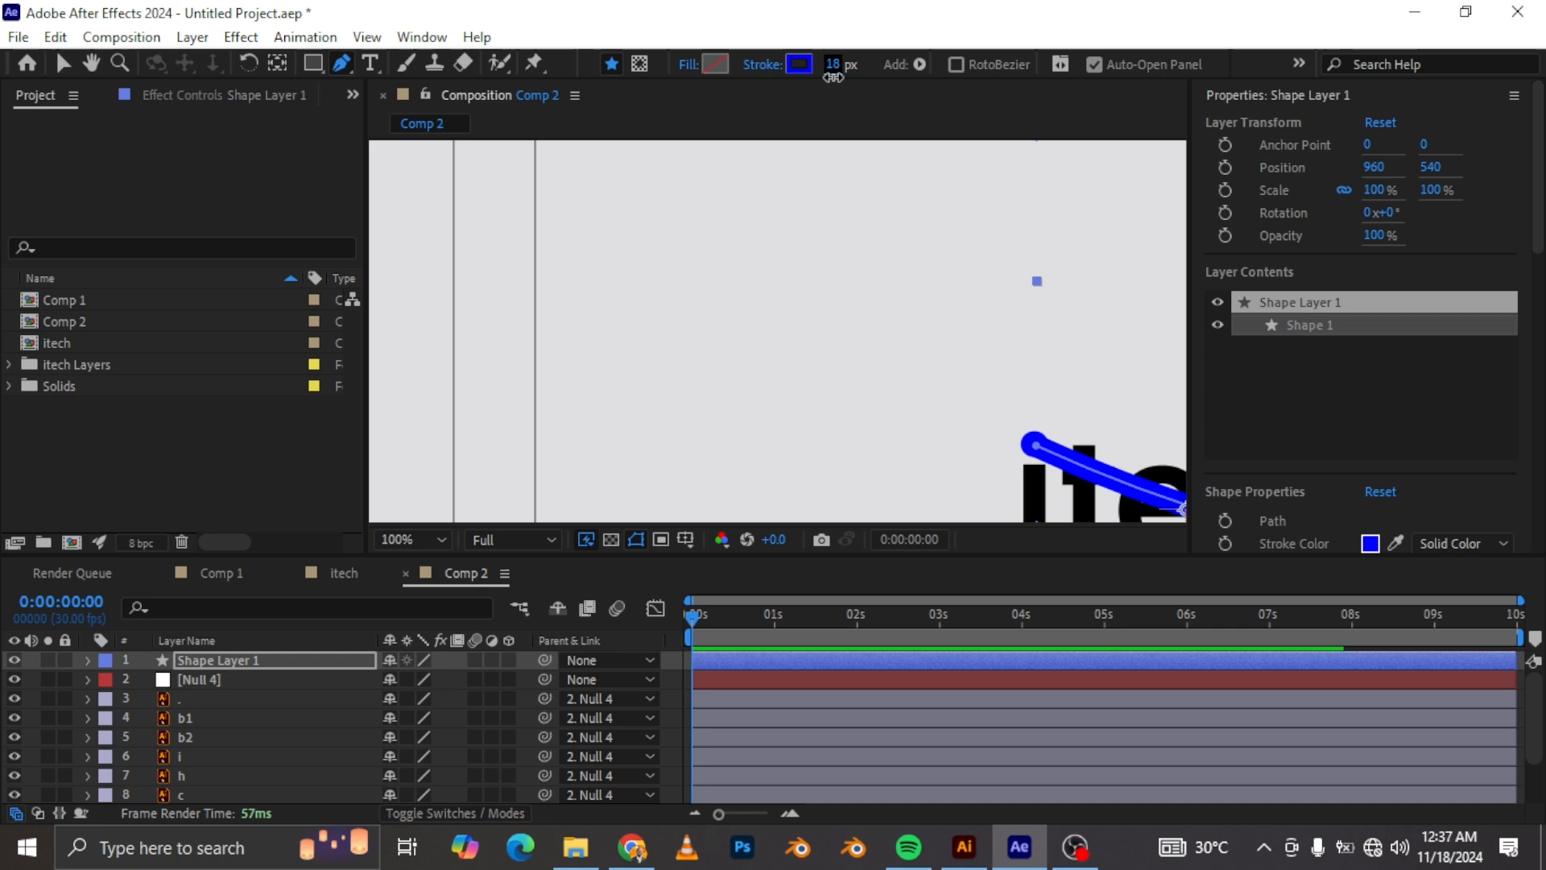
# Step: Expand the shape layer's contents down to its Path property
pyautogui.click(88, 659)
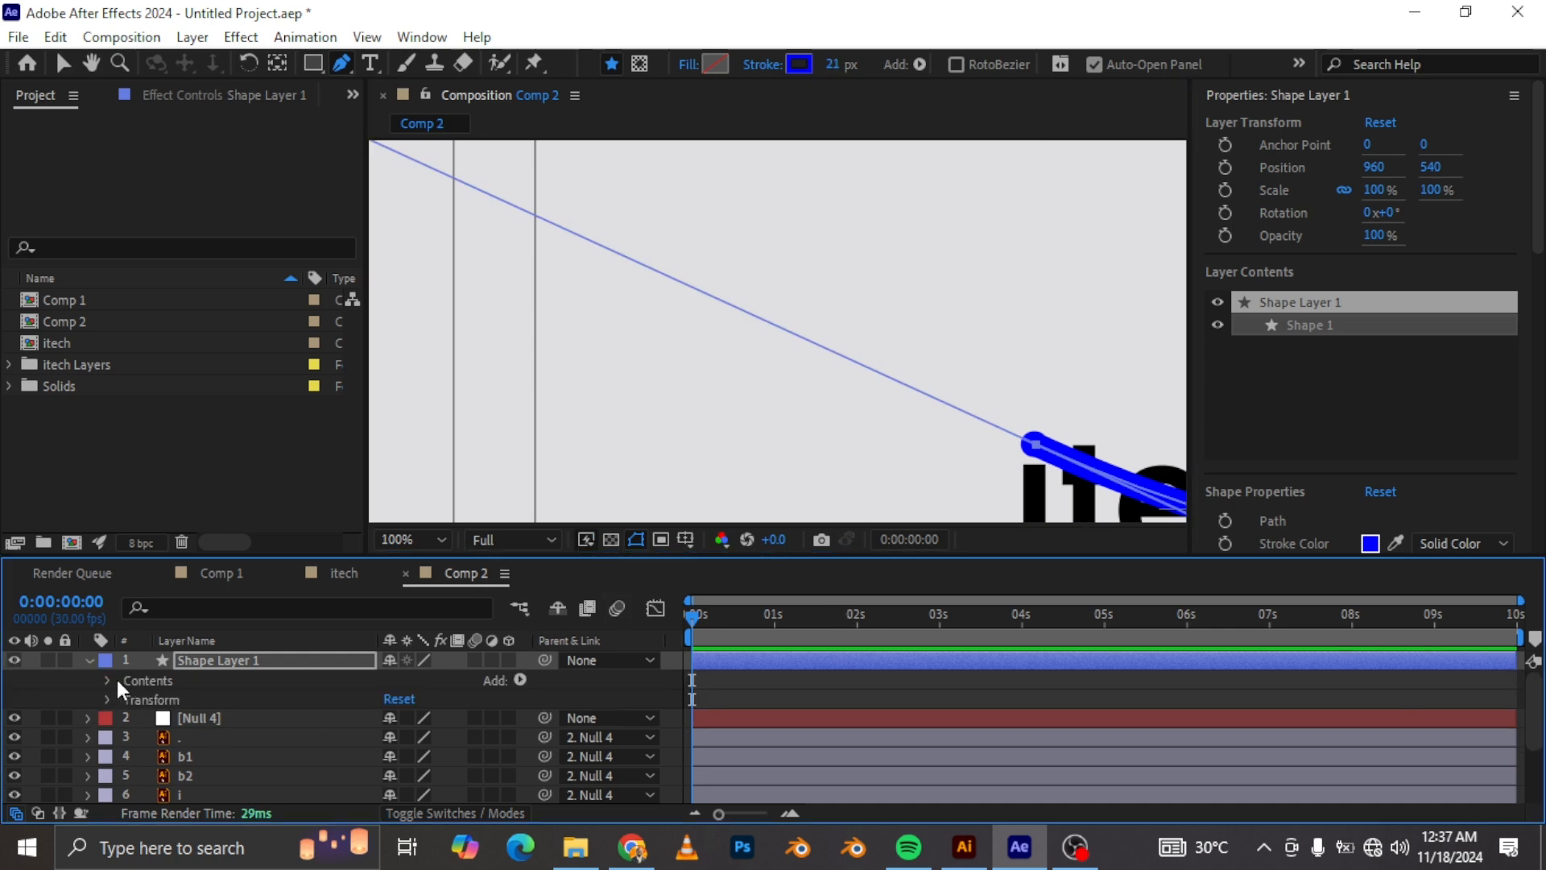
pyautogui.click(108, 681)
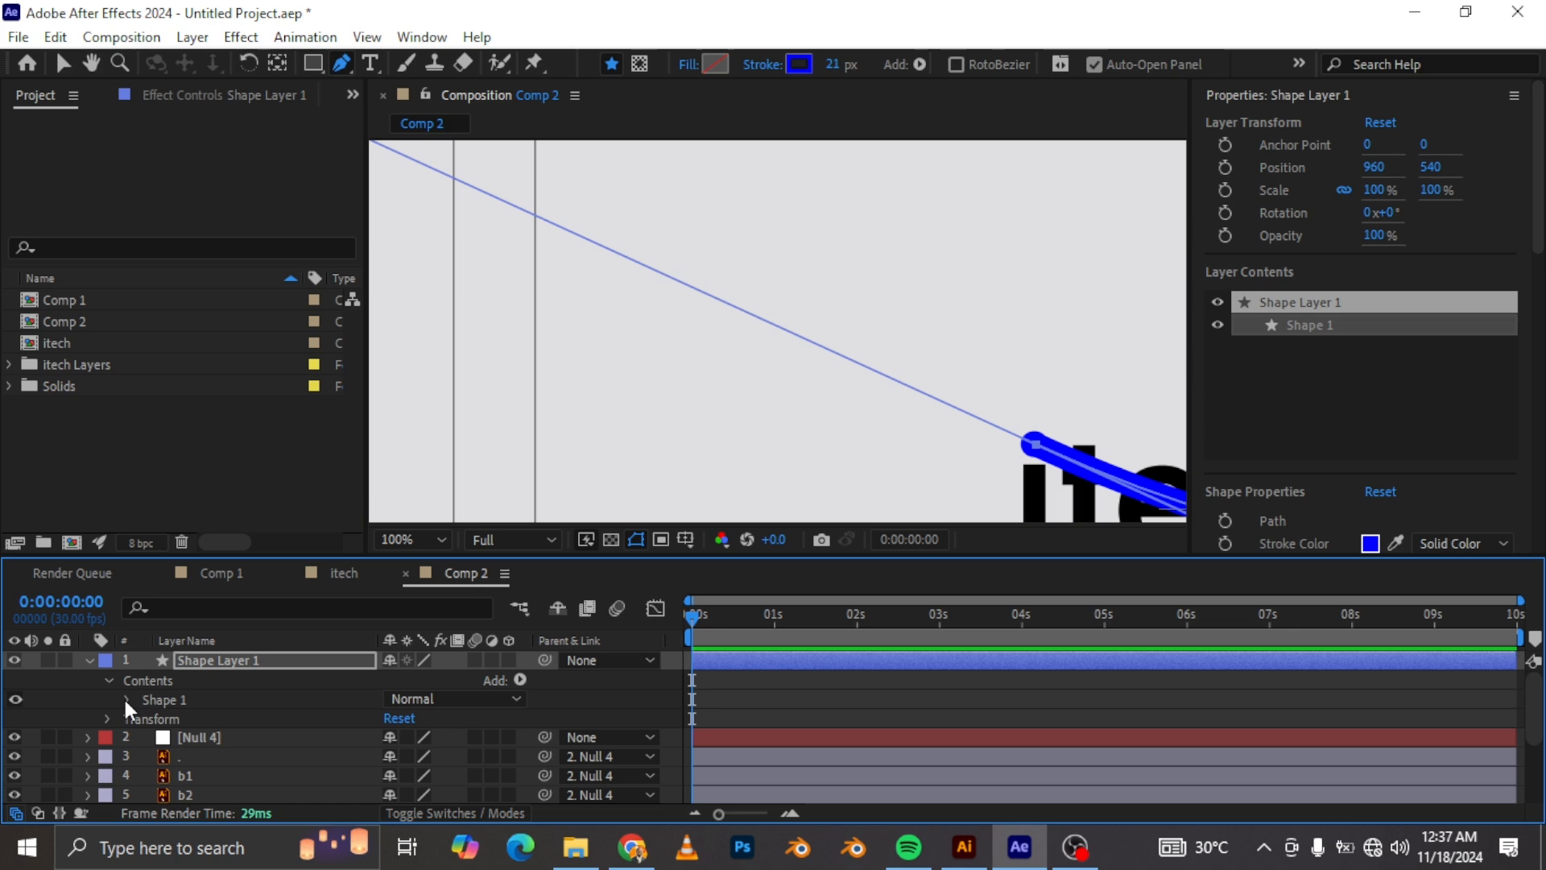
pyautogui.click(125, 698)
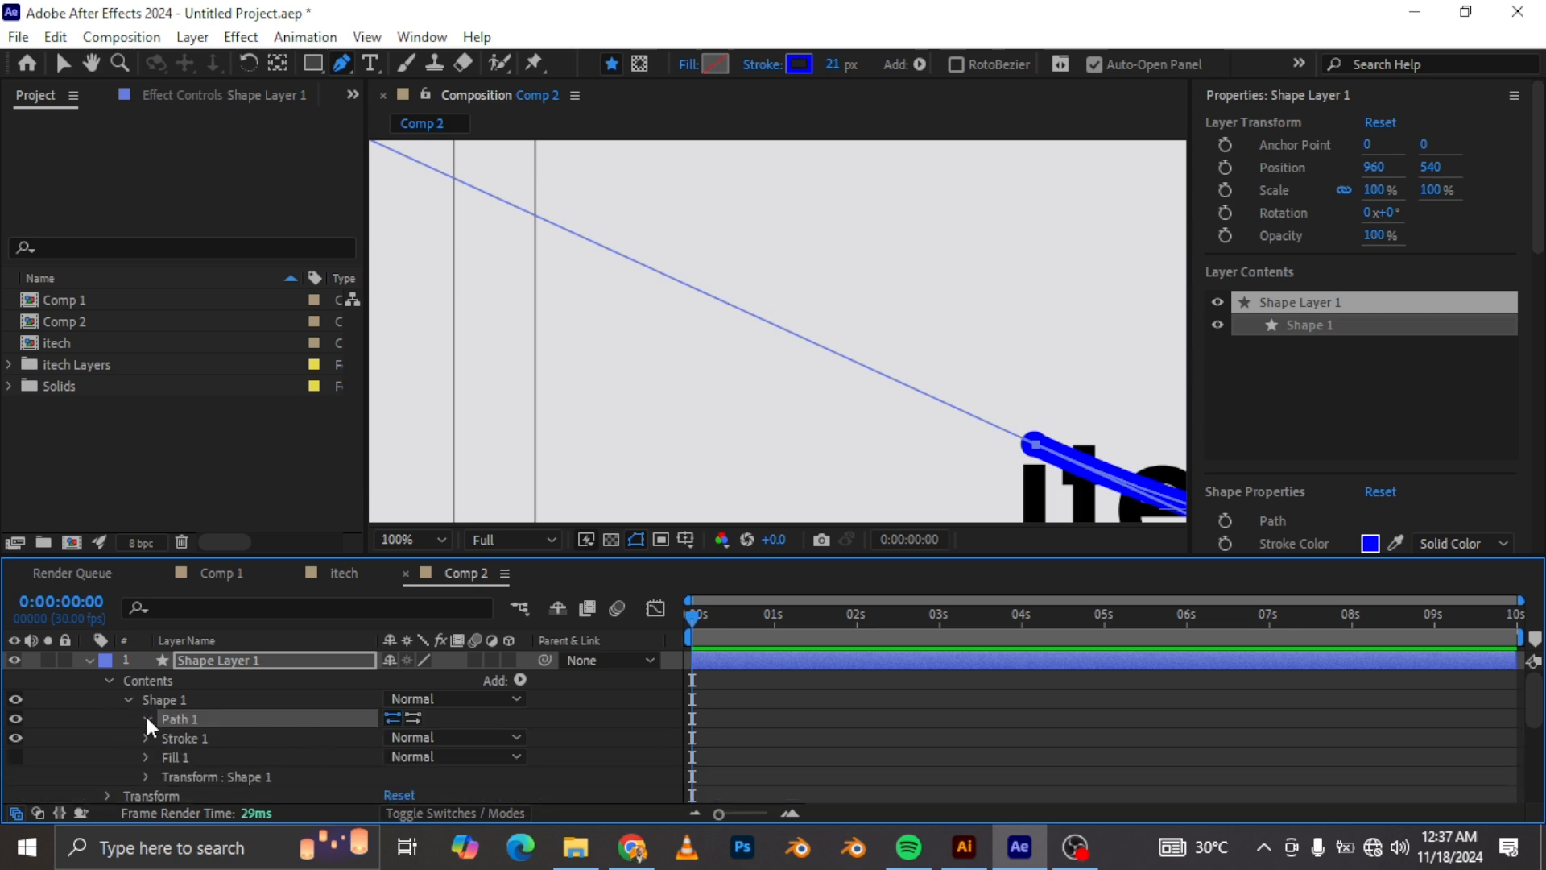
pyautogui.click(146, 717)
pyautogui.click(187, 739)
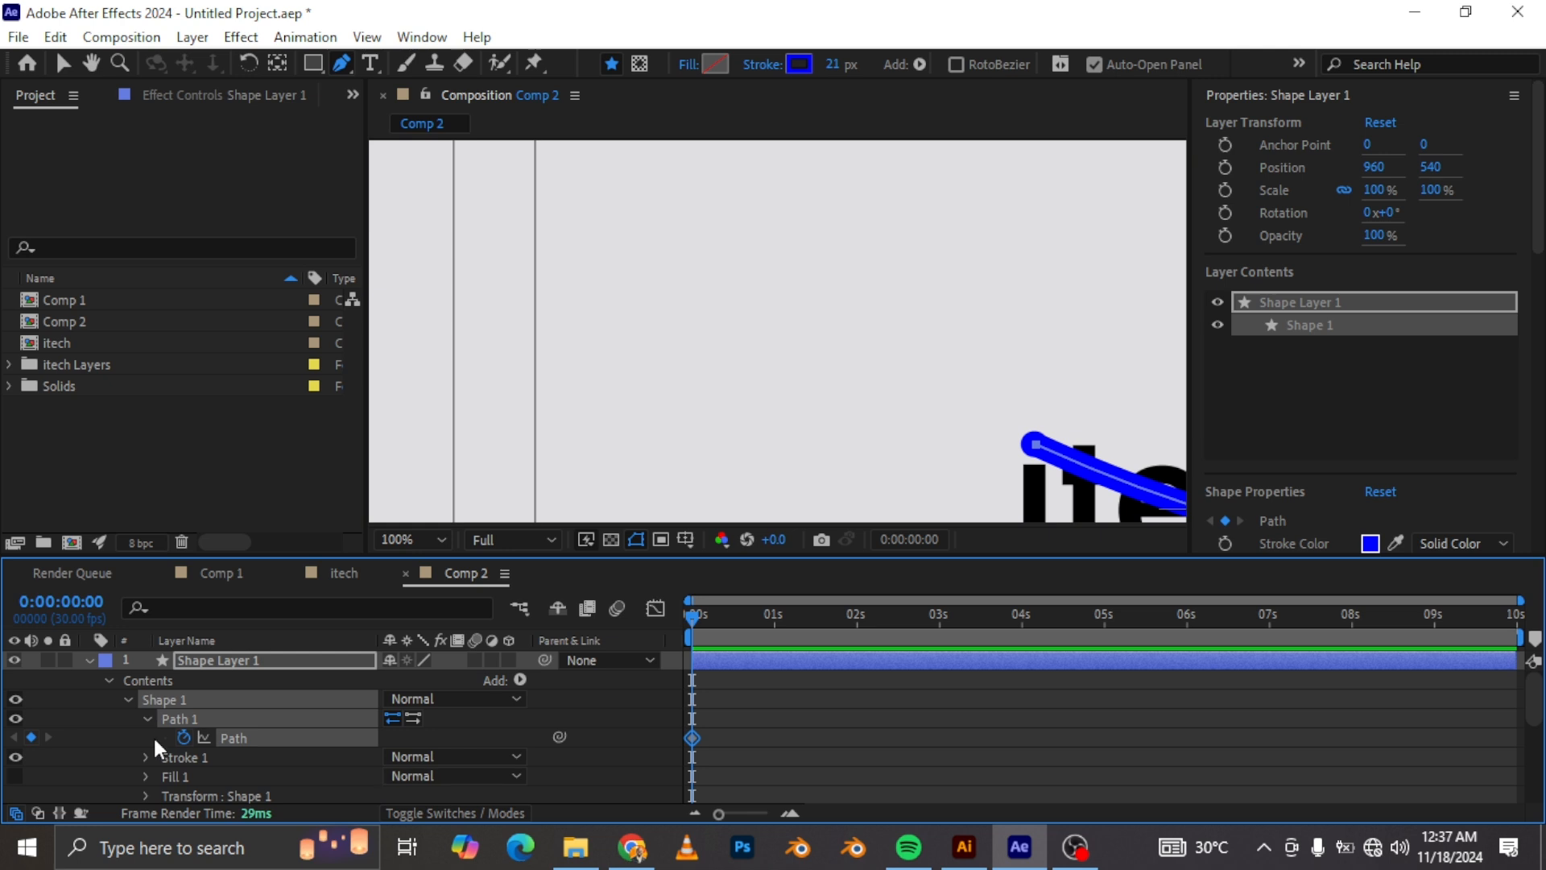
pyautogui.click(711, 732)
pyautogui.moveTo(711, 733); pyautogui.dragTo(680, 753)
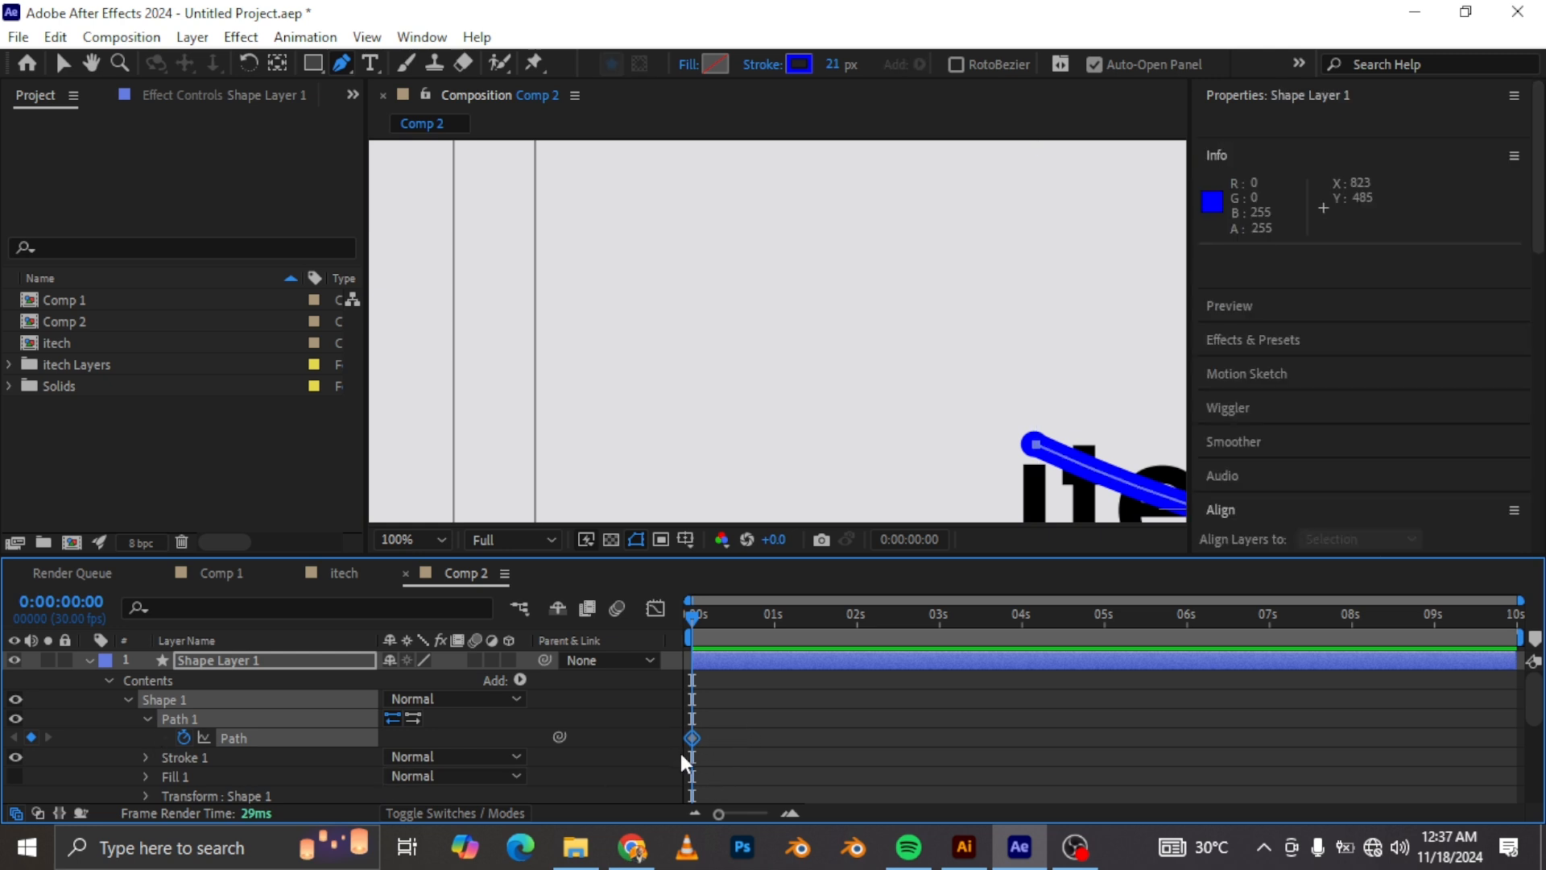
pyautogui.press('Delete')
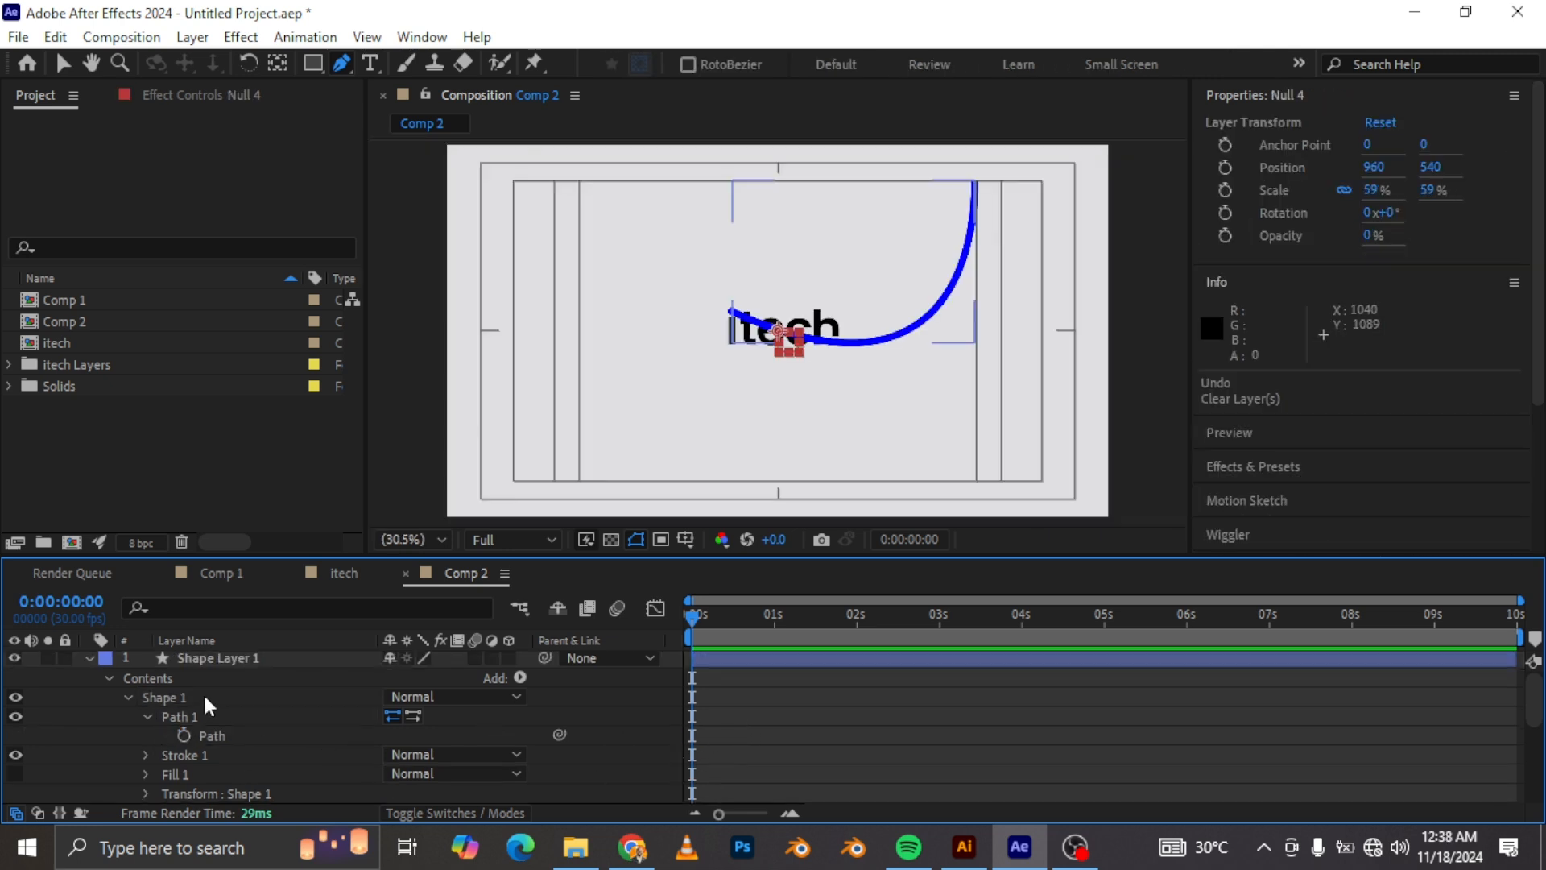
# Step: Collapse the shape layer's contents and delete the null layer
pyautogui.click(108, 678)
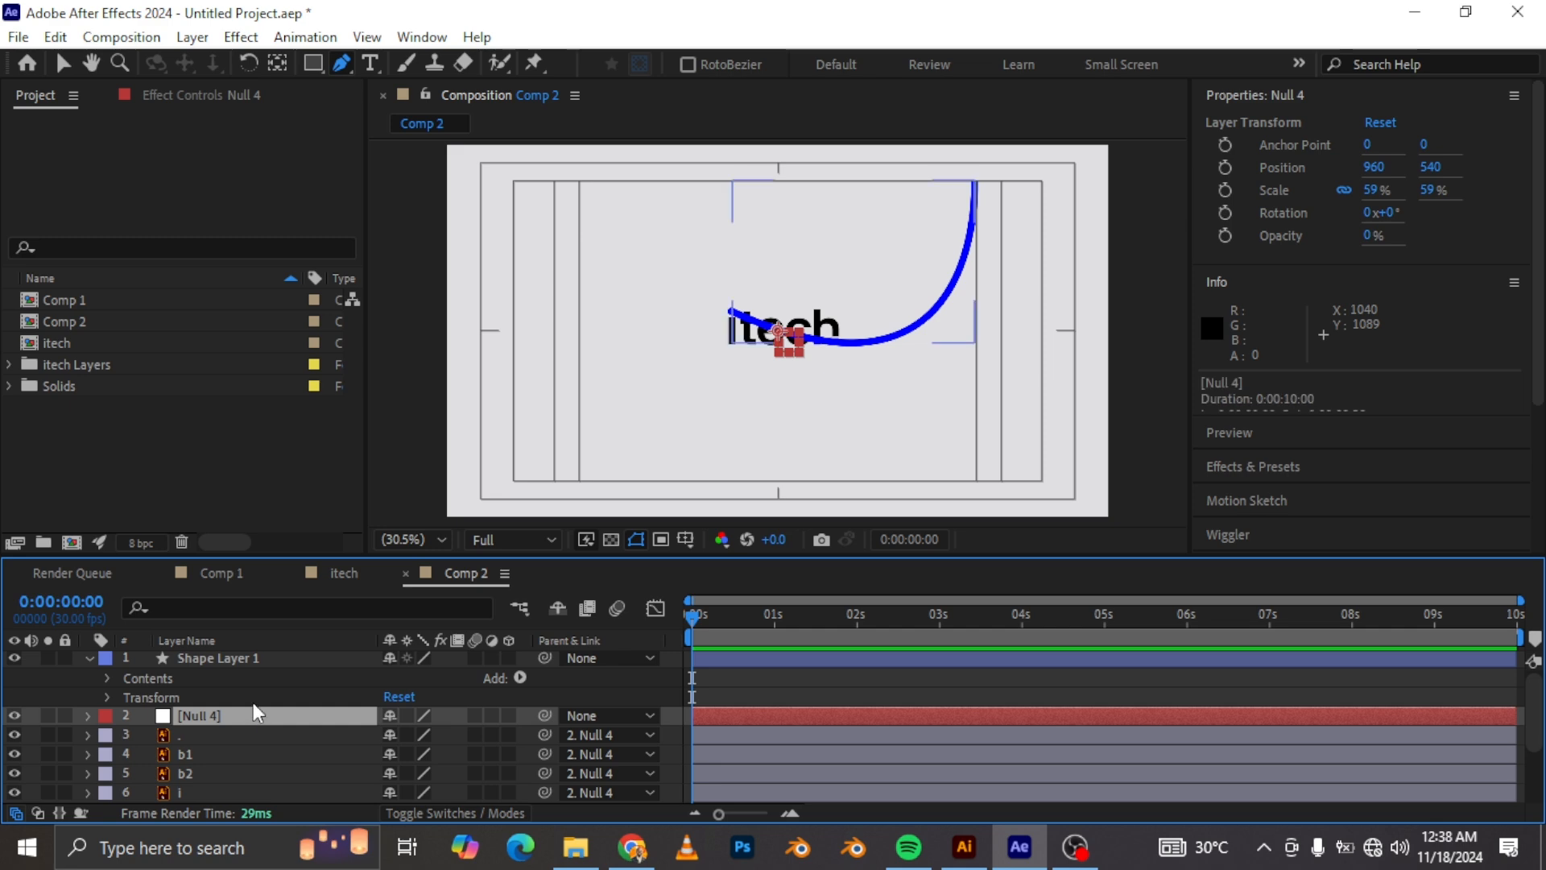
pyautogui.press('Delete')
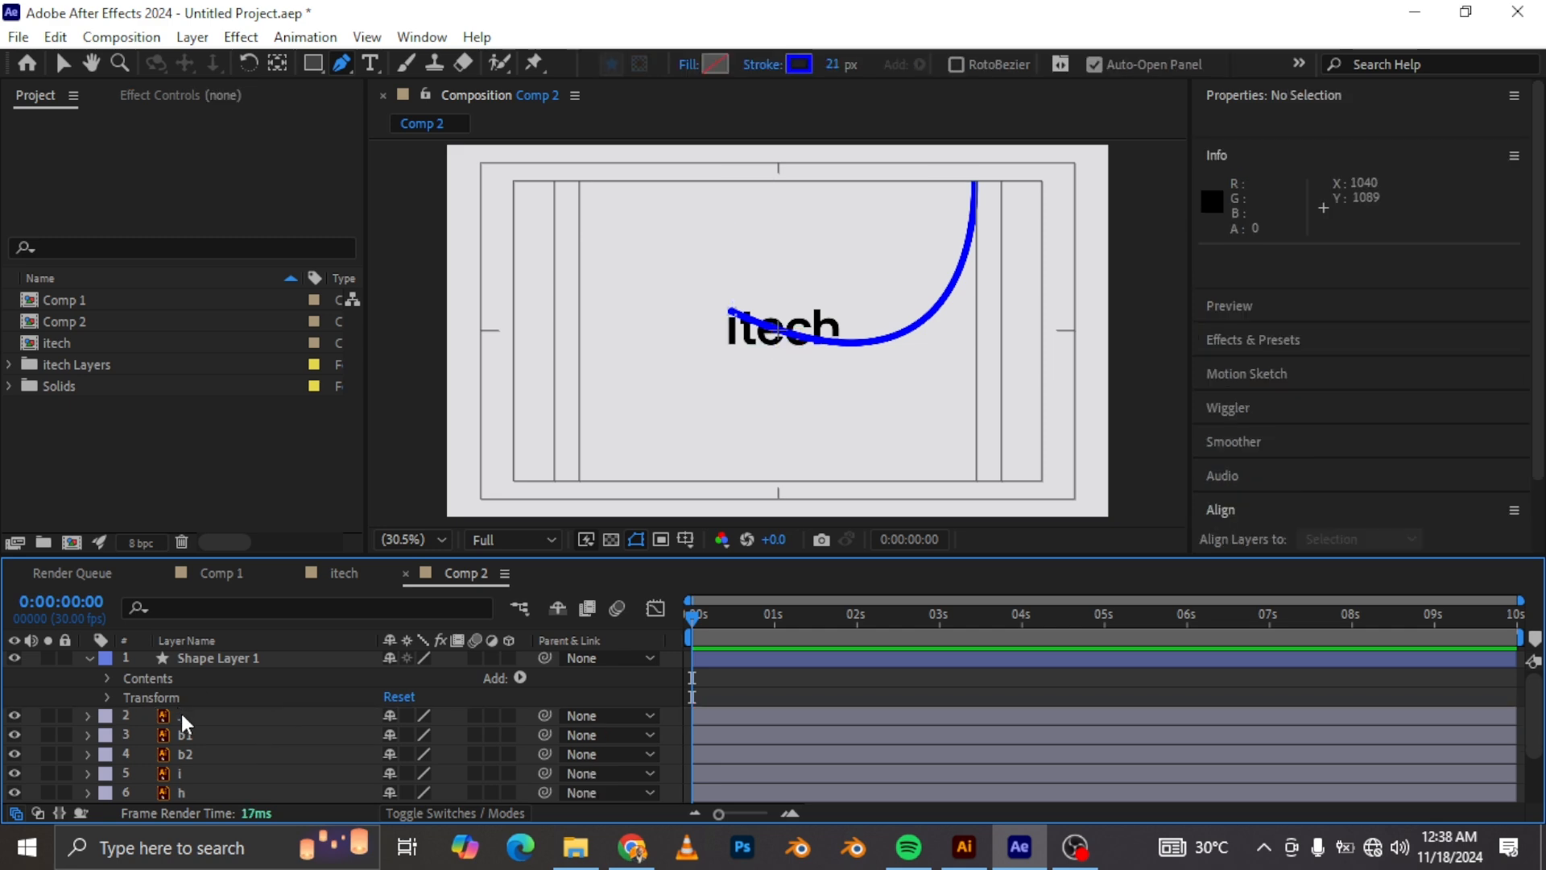
# Step: Start Position keyframing on the dot layer and paste the copied curve path into its Position
pyautogui.click(184, 715)
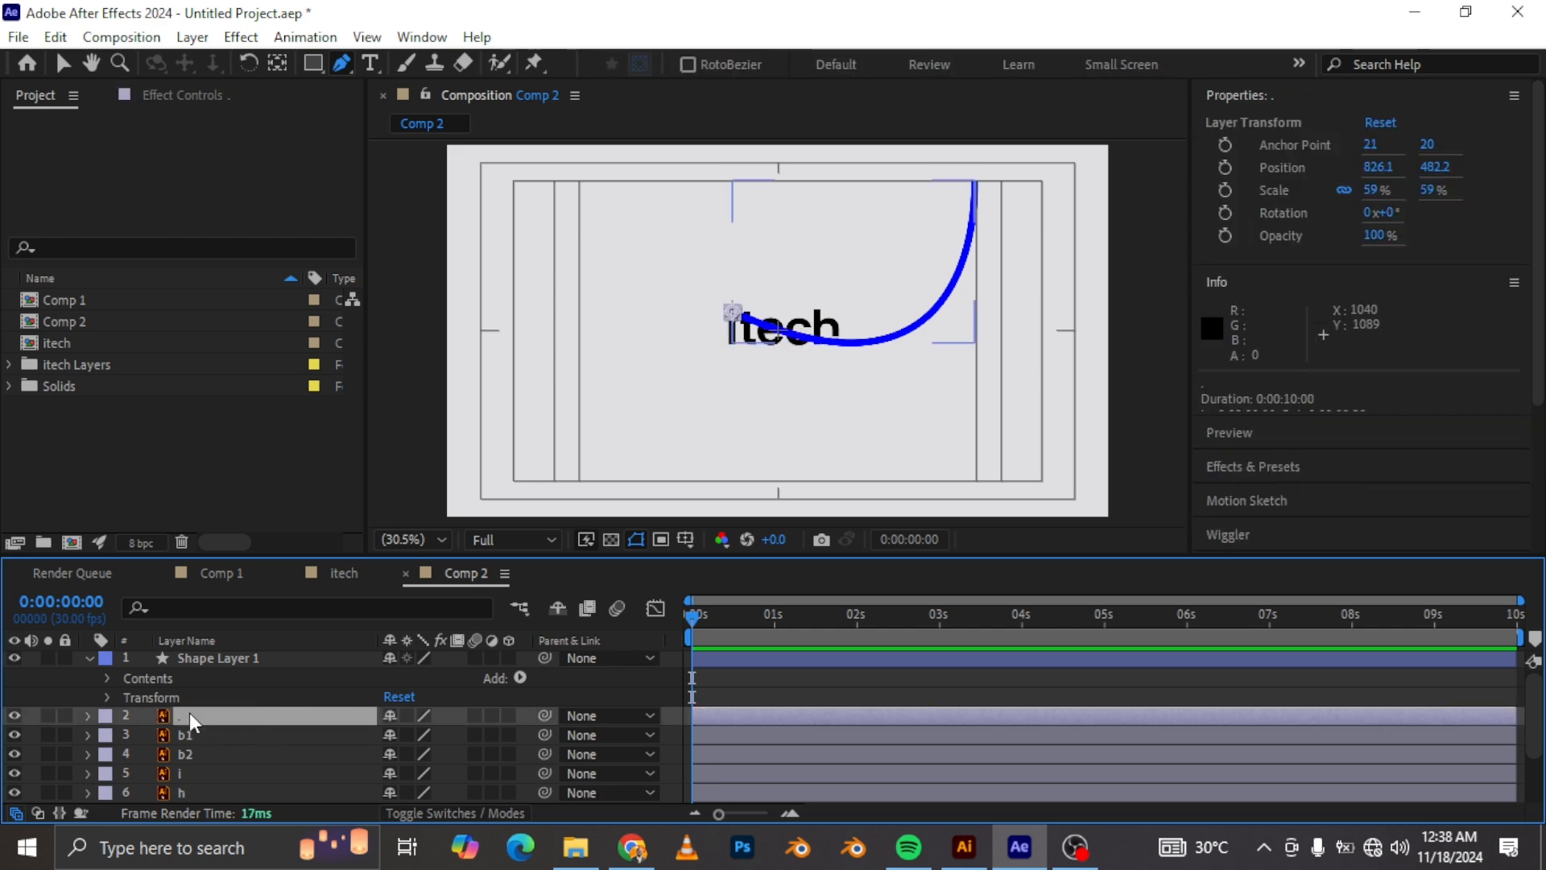
pyautogui.press('p')
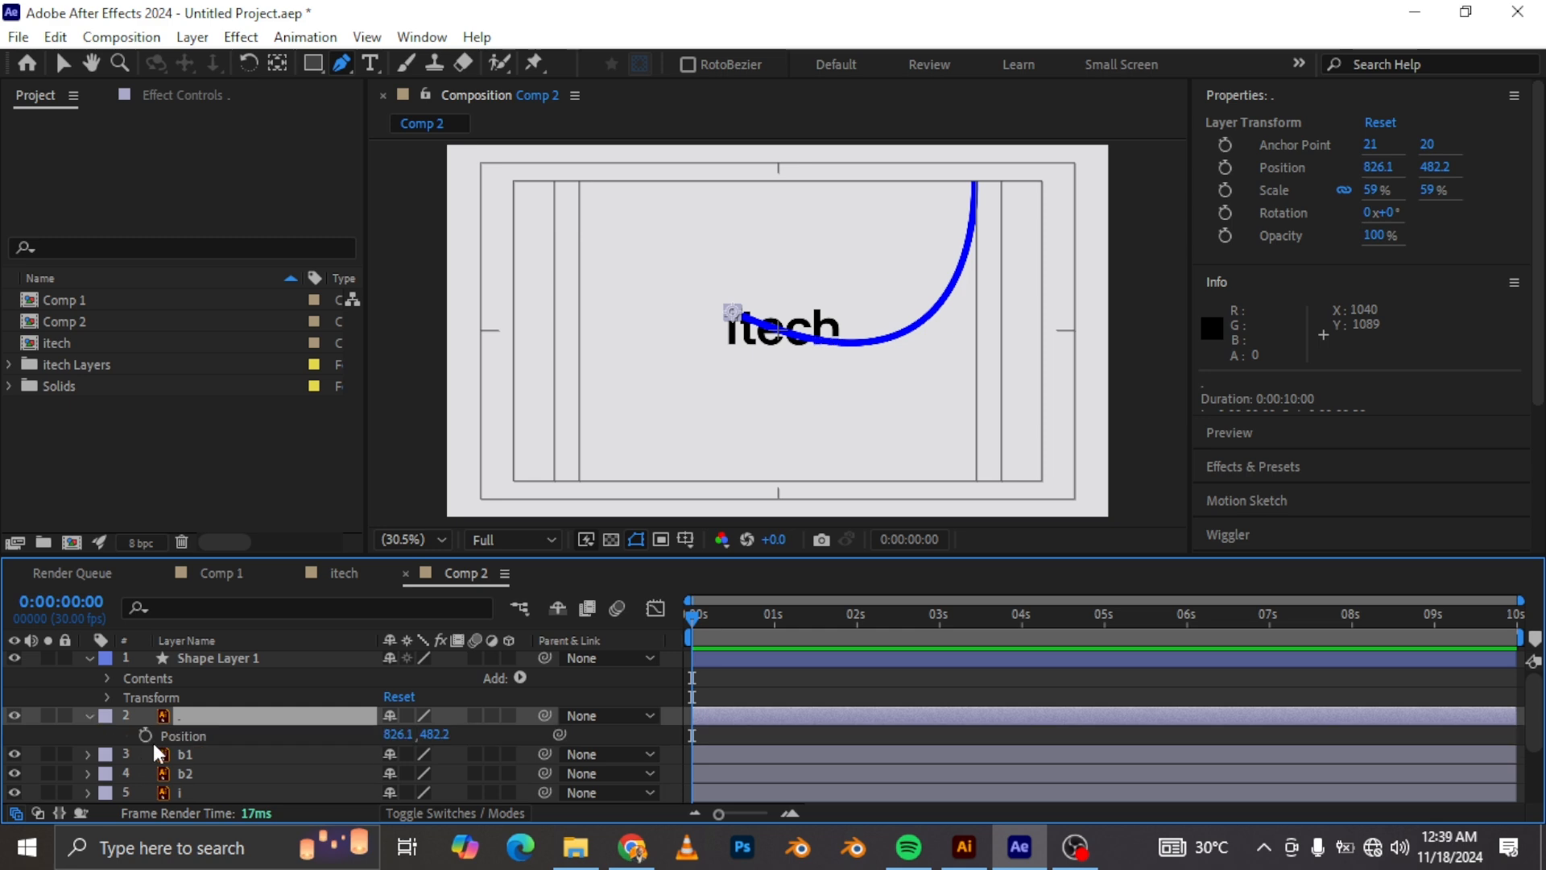
pyautogui.click(145, 735)
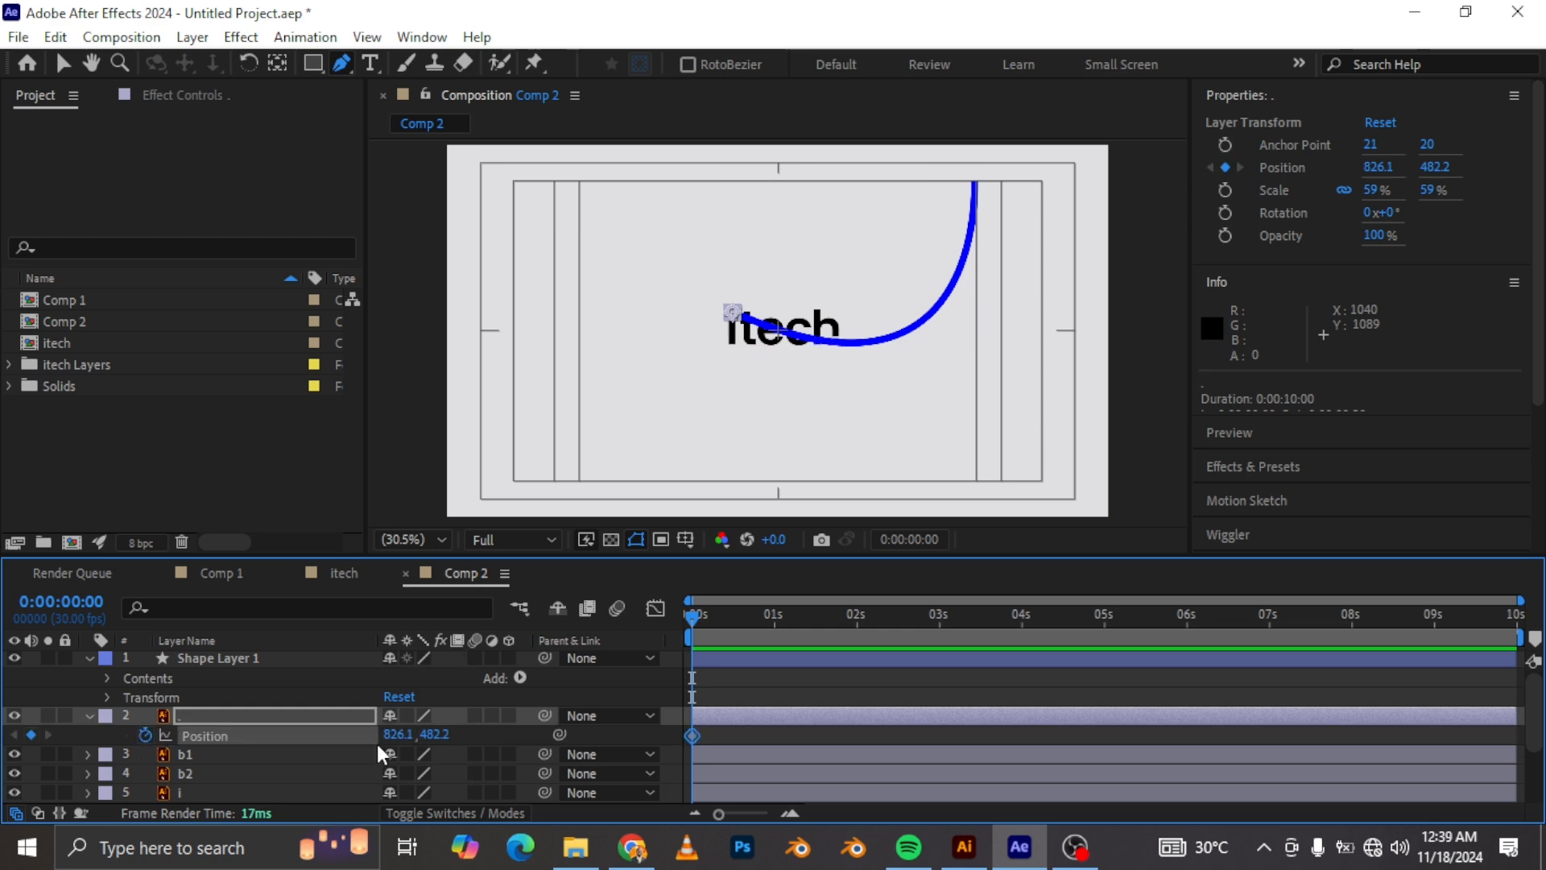
pyautogui.hotkey('ctrl', 'v')
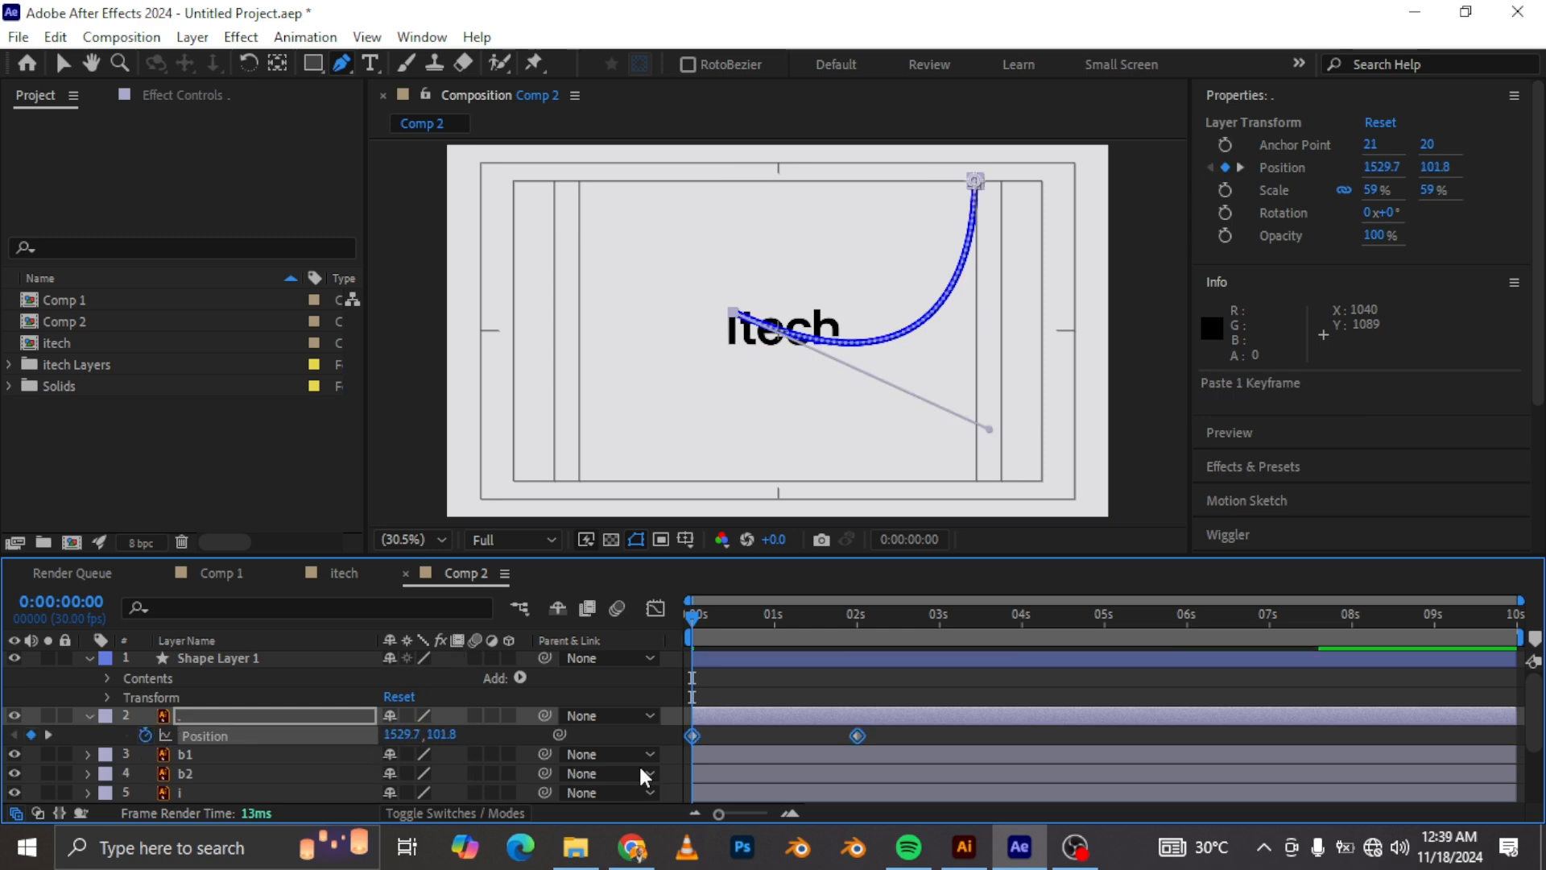
# Step: Preview the dot's motion and move its final Position keyframe to about 0:00:00:14
pyautogui.press('pagedown')
pyautogui.moveTo(702, 616); pyautogui.dragTo(837, 644)
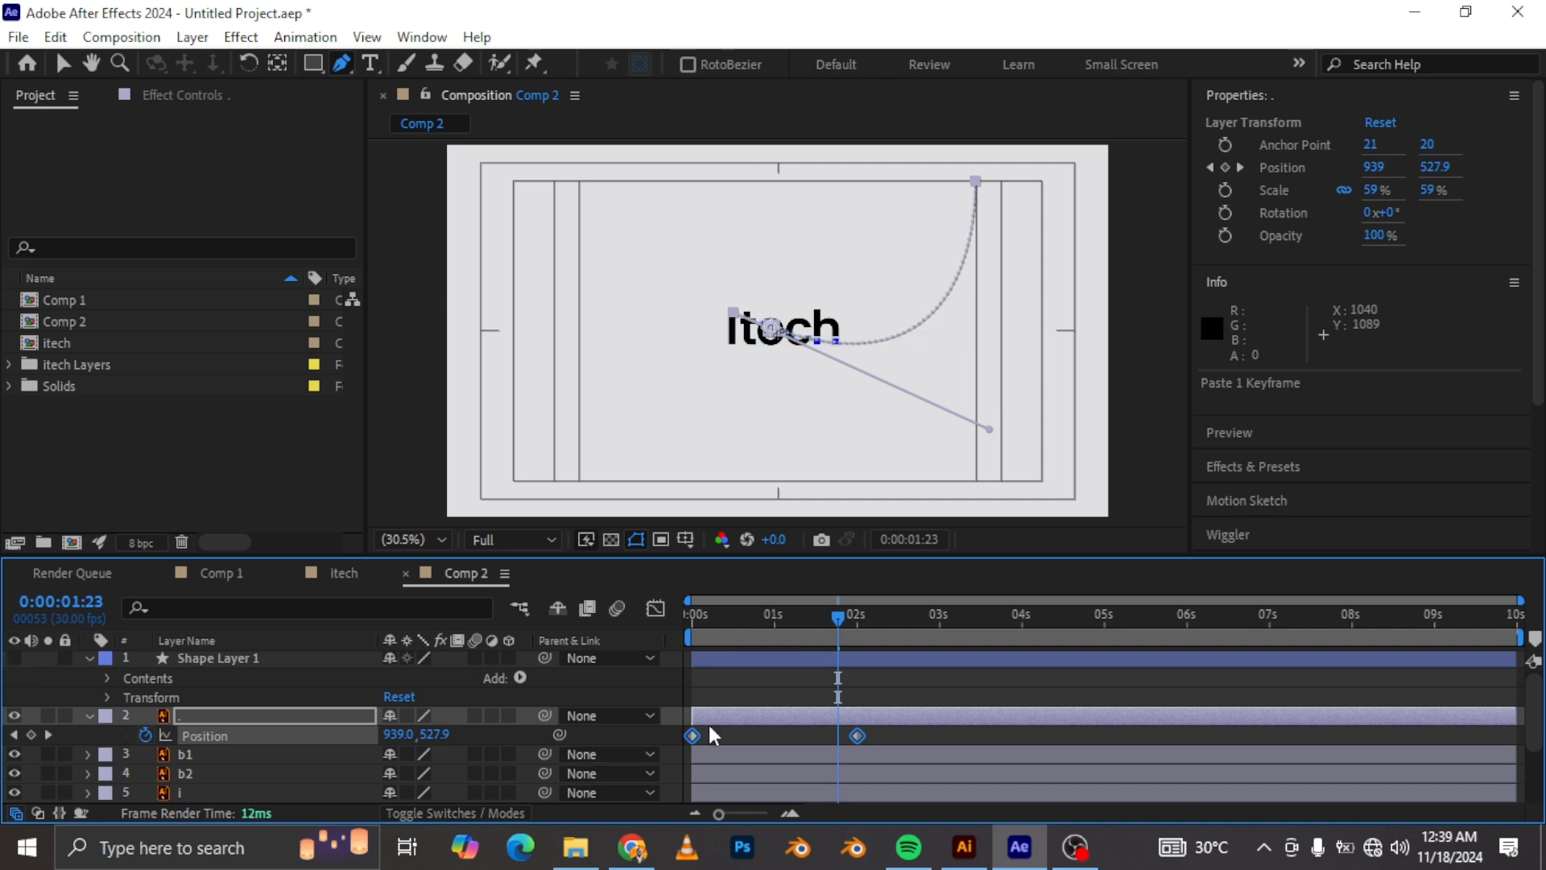
pyautogui.moveTo(839, 619); pyautogui.dragTo(616, 615)
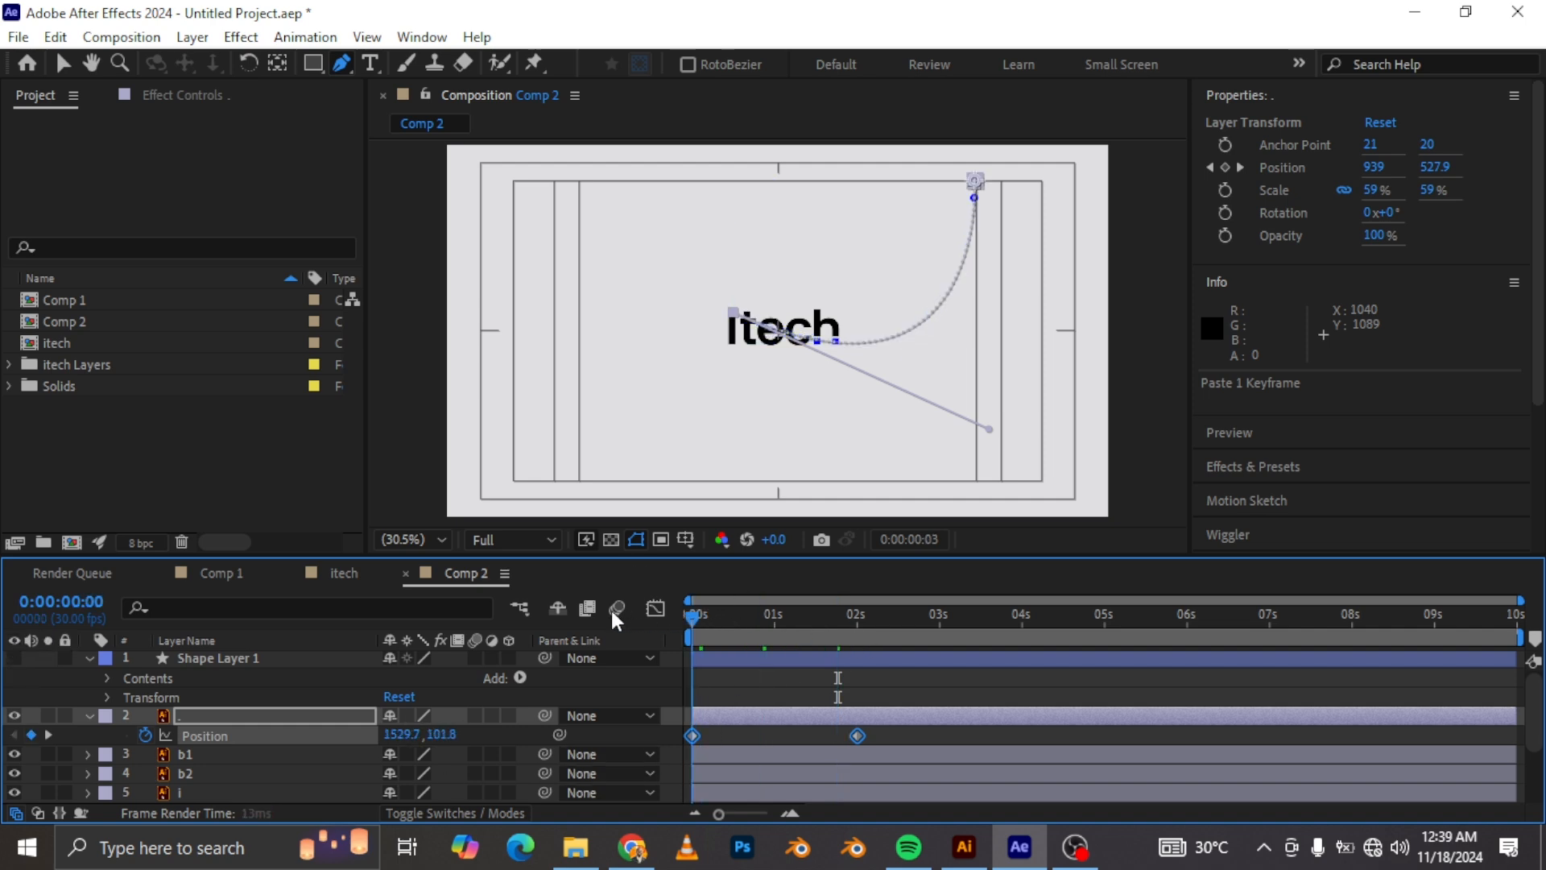
pyautogui.press('space')
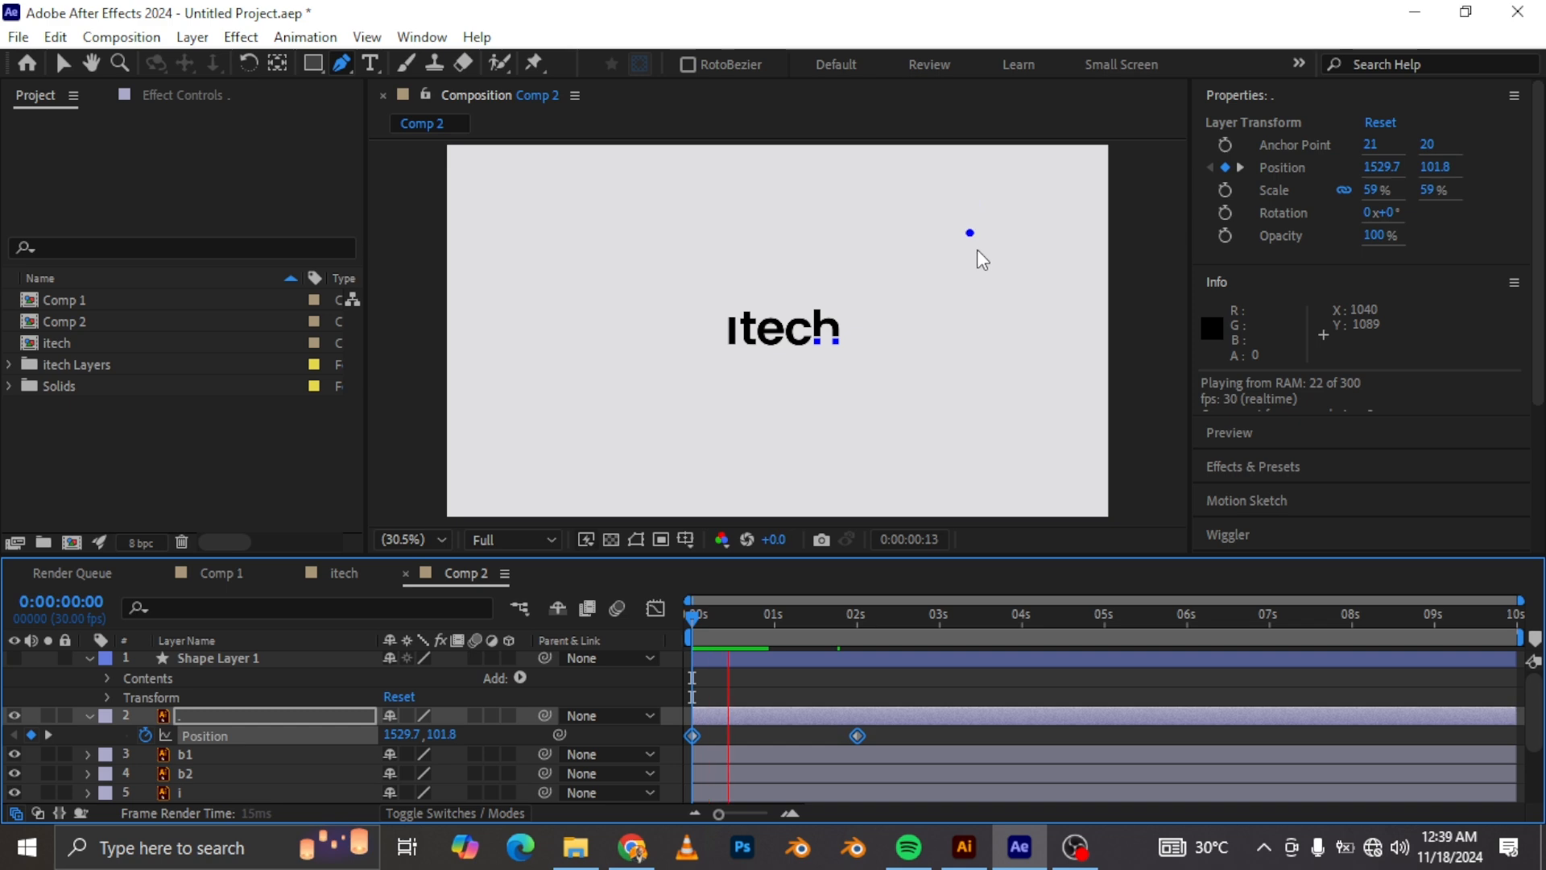
pyautogui.press('space')
pyautogui.moveTo(855, 735); pyautogui.dragTo(728, 745)
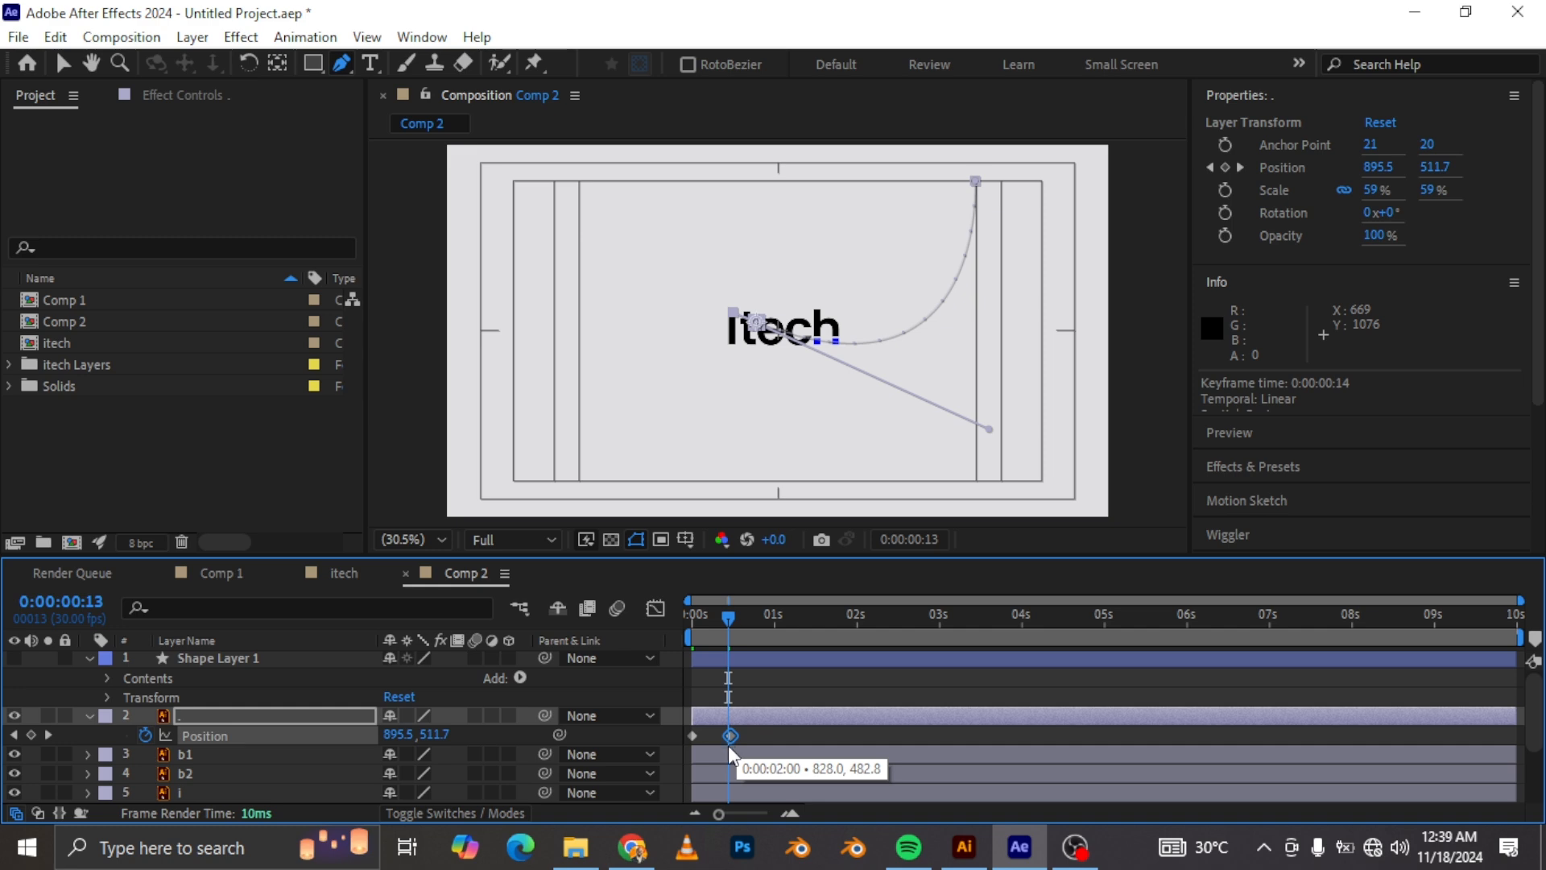
# Step: Set the shape layer's stroke Line Cap to Round Cap
pyautogui.click(756, 654)
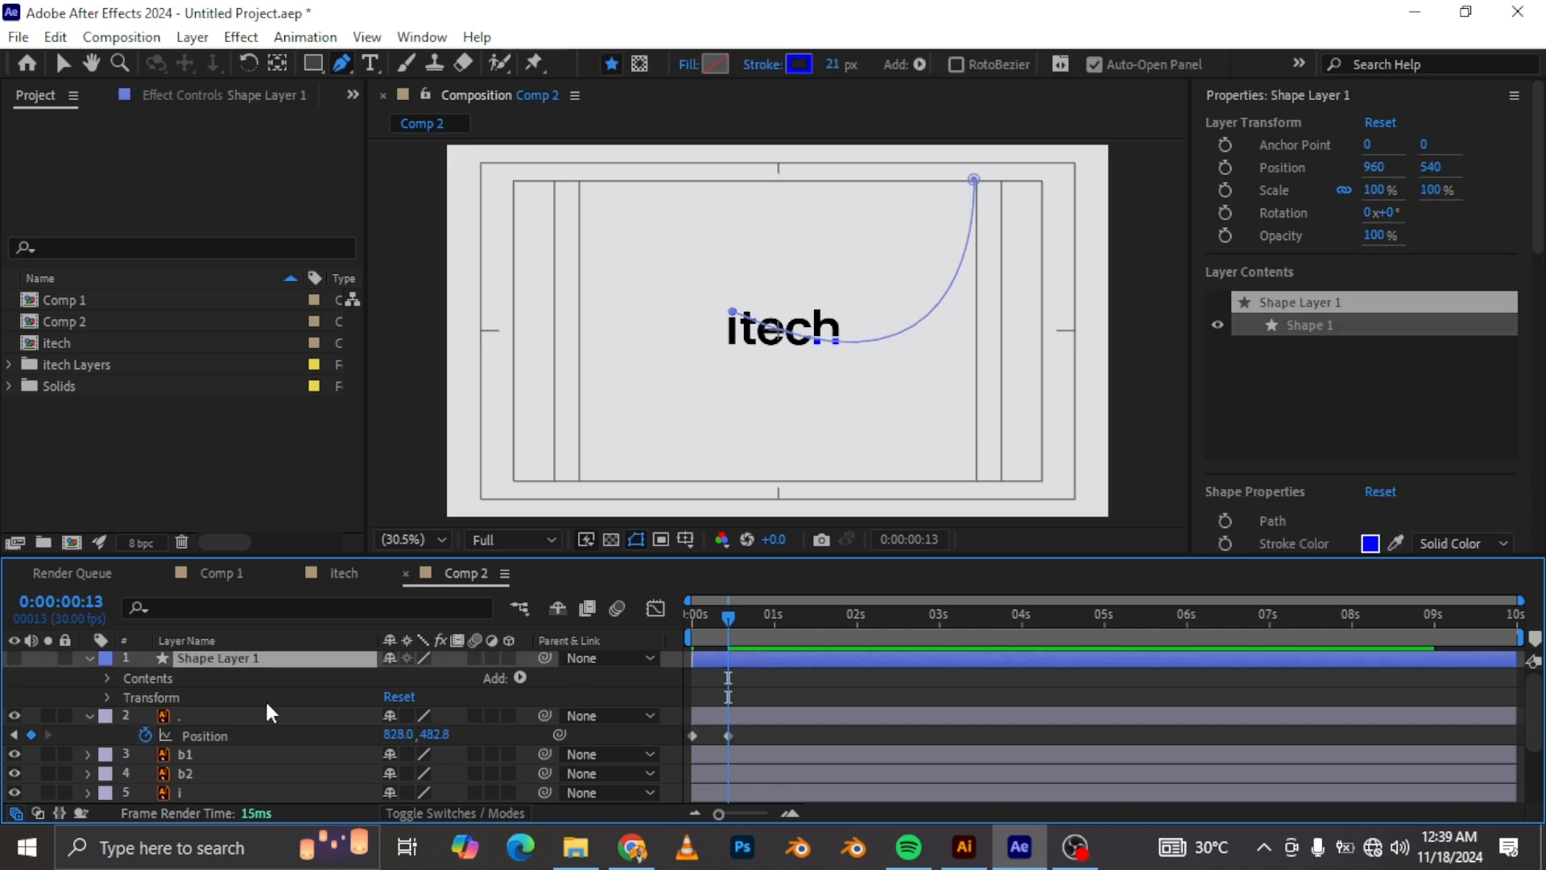
pyautogui.click(107, 678)
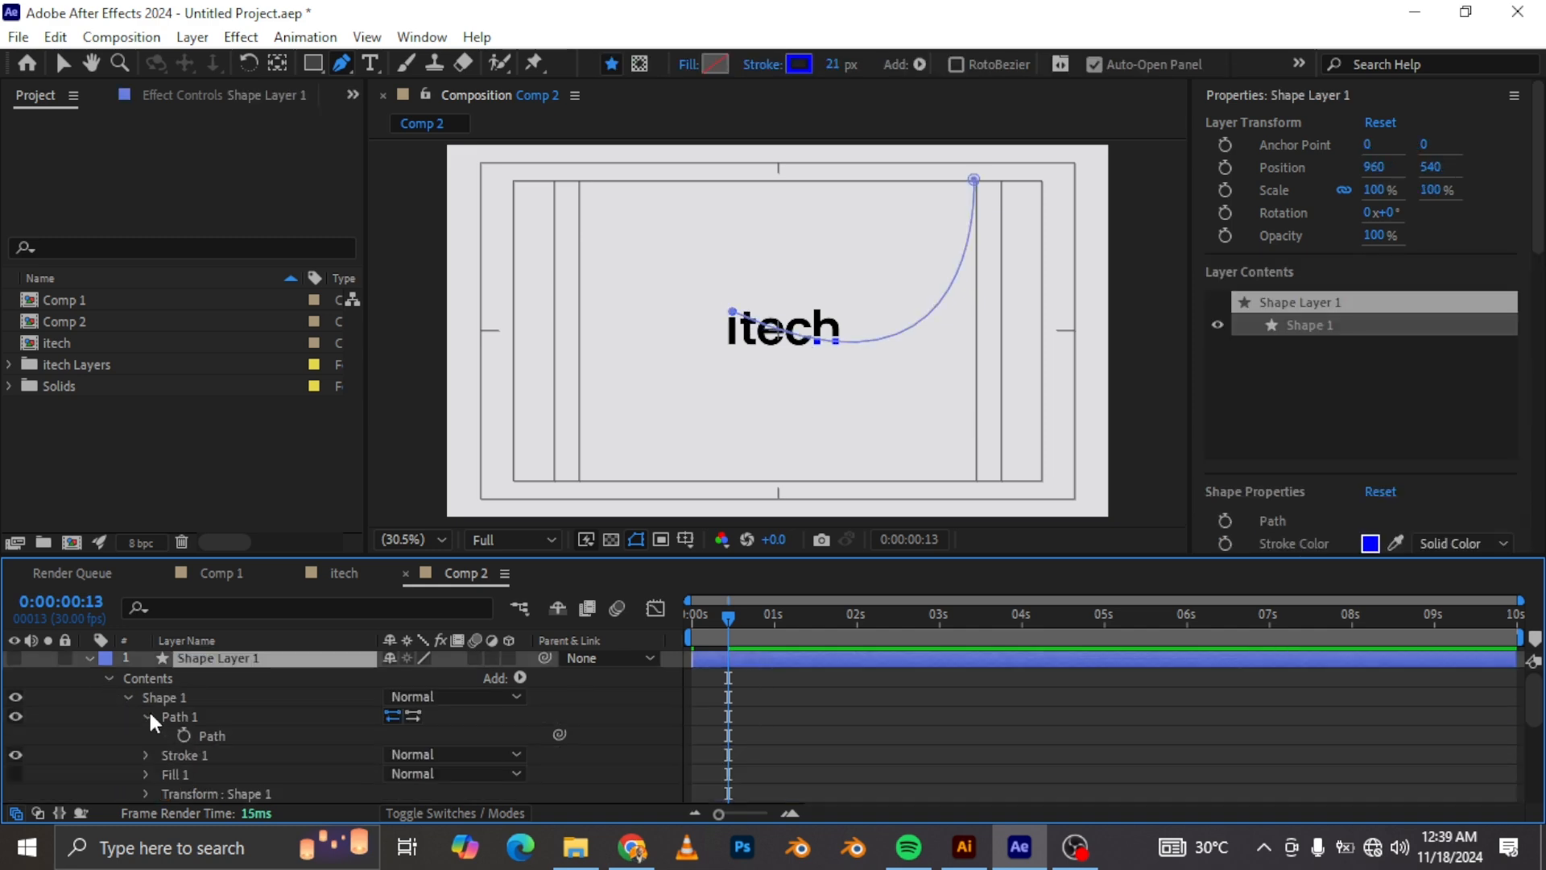
pyautogui.click(147, 715)
pyautogui.click(145, 735)
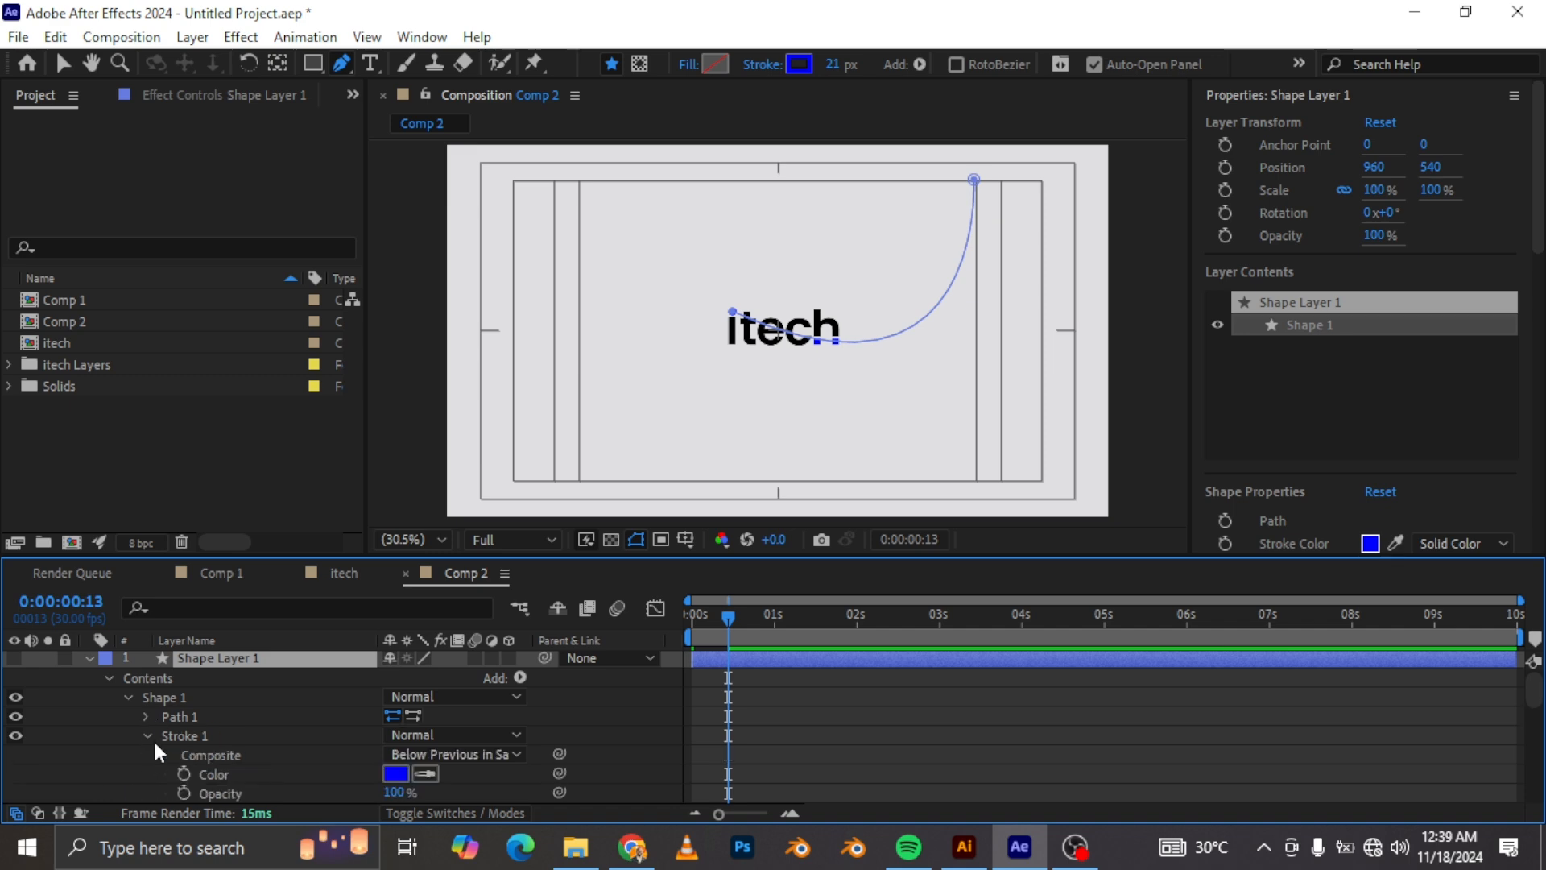
pyautogui.scroll(-2, 161, 740)
pyautogui.click(442, 756)
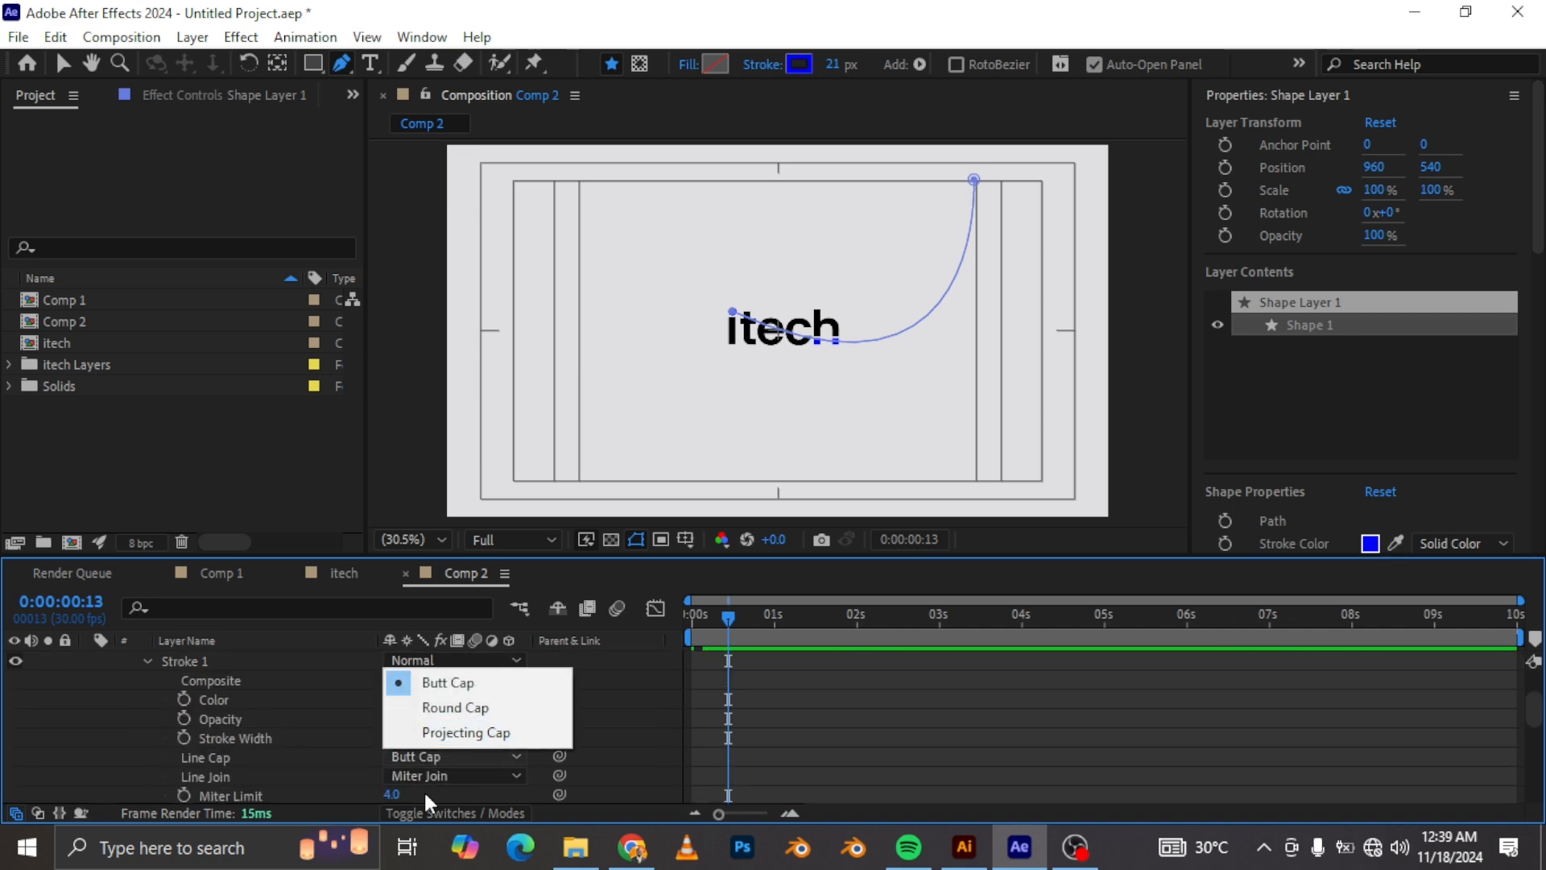
pyautogui.click(454, 706)
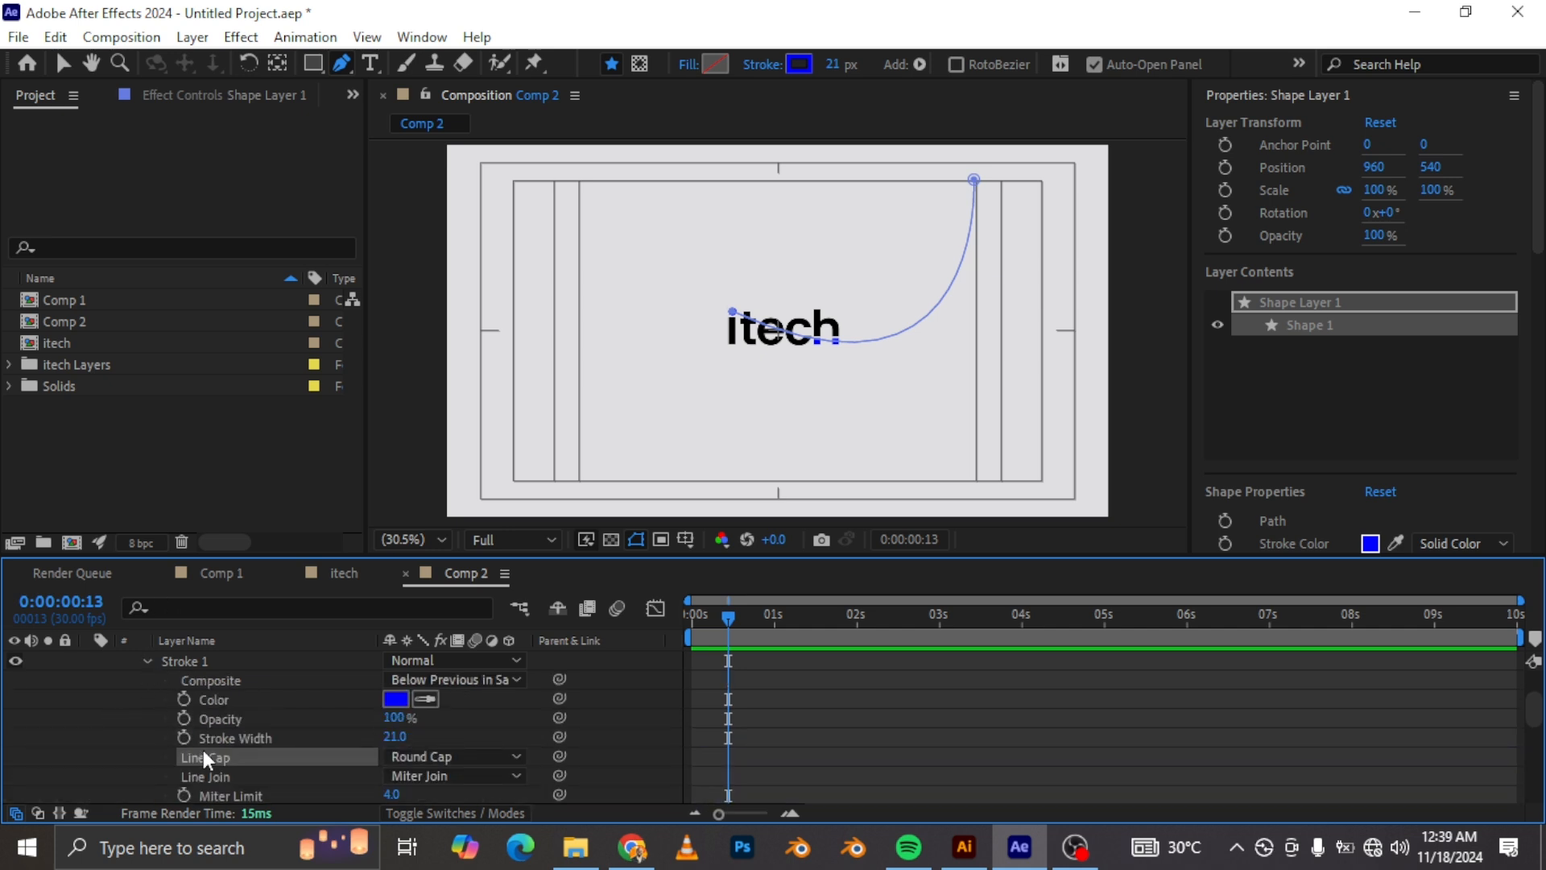
pyautogui.scroll(-2, 208, 741)
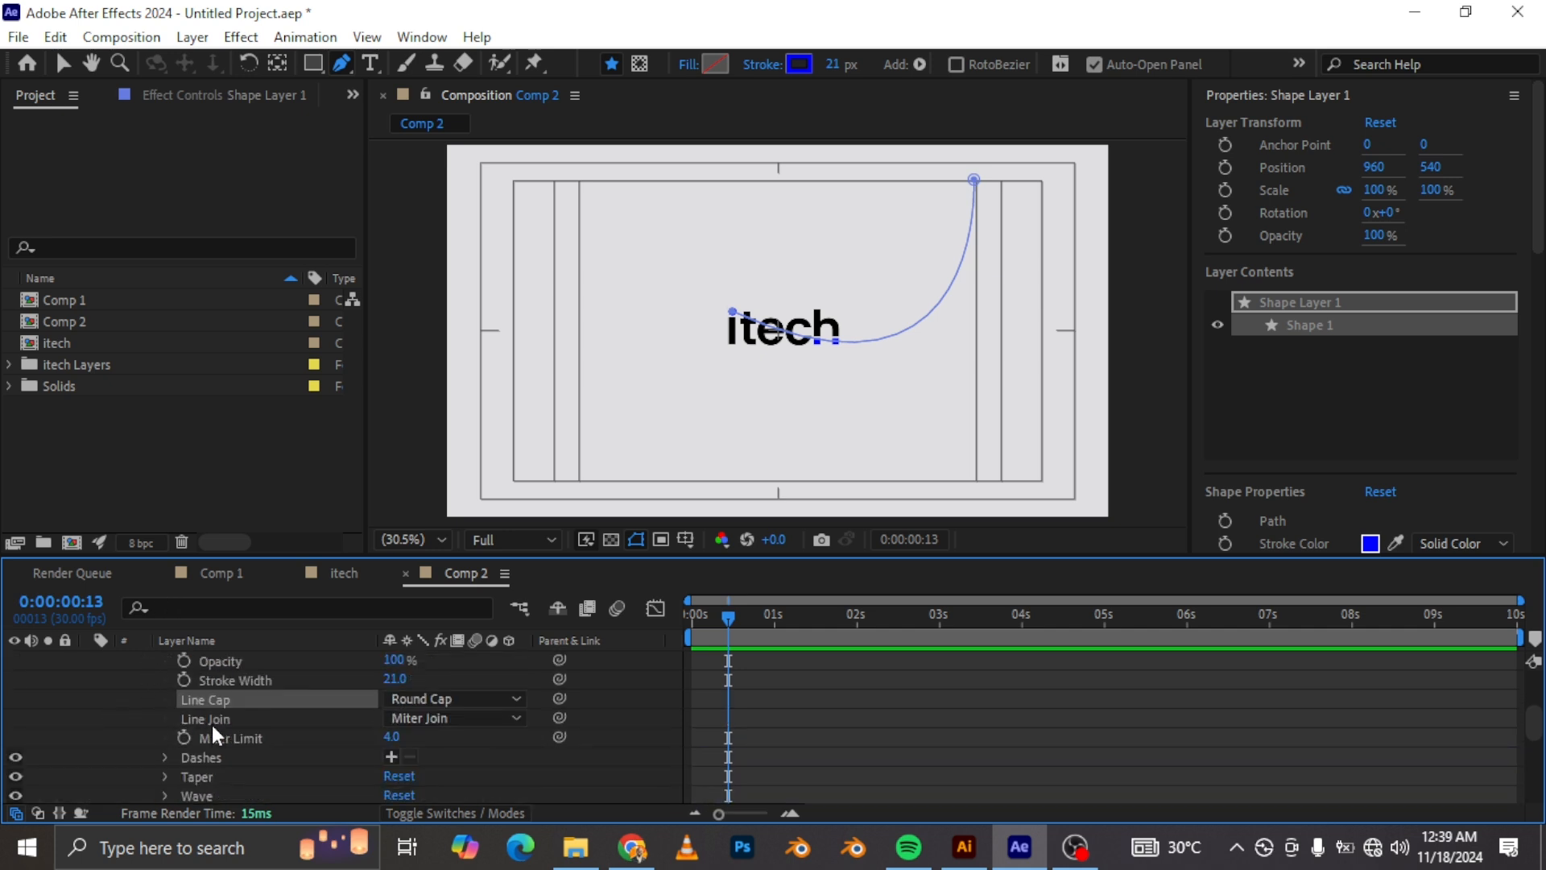
pyautogui.click(164, 775)
pyautogui.moveTo(393, 701); pyautogui.dragTo(438, 700)
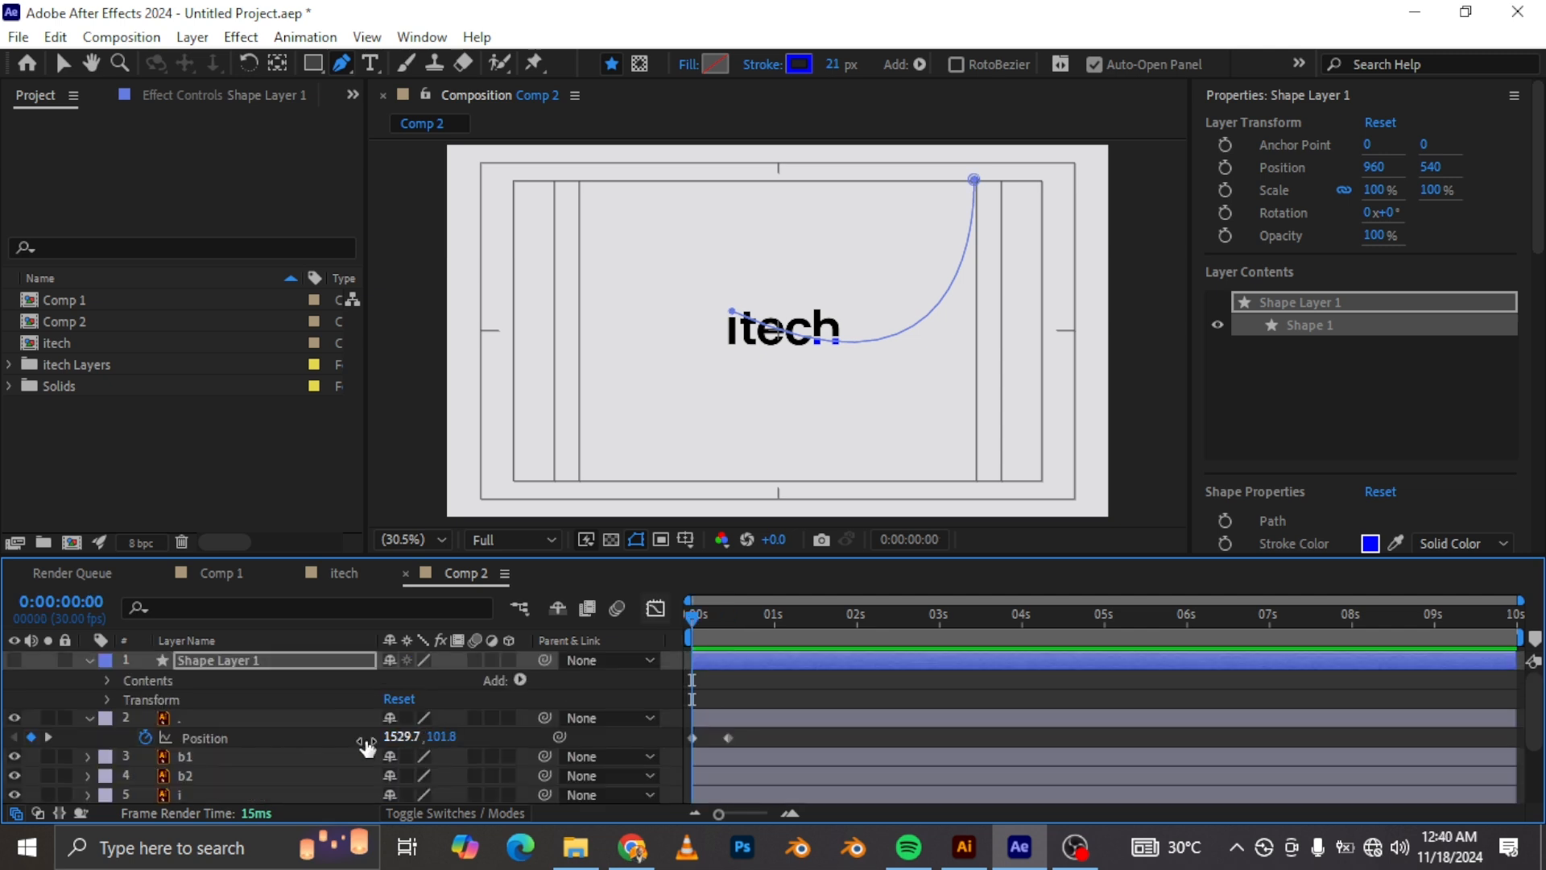
pyautogui.click(11, 665)
pyautogui.click(14, 659)
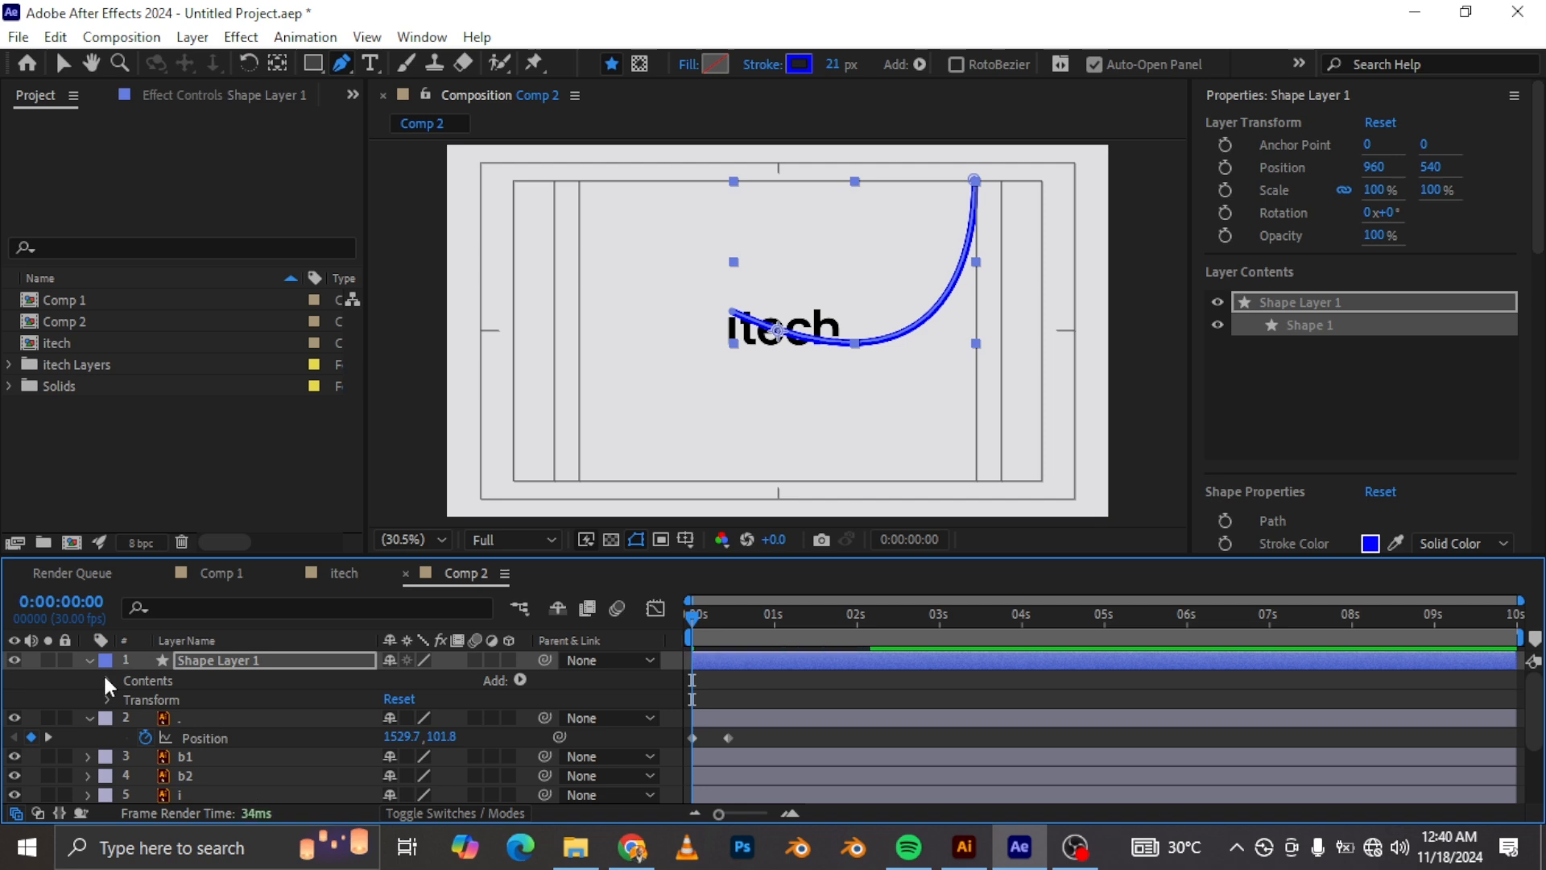
# Step: Set the stroke's Taper Start Length to 100%
pyautogui.click(109, 679)
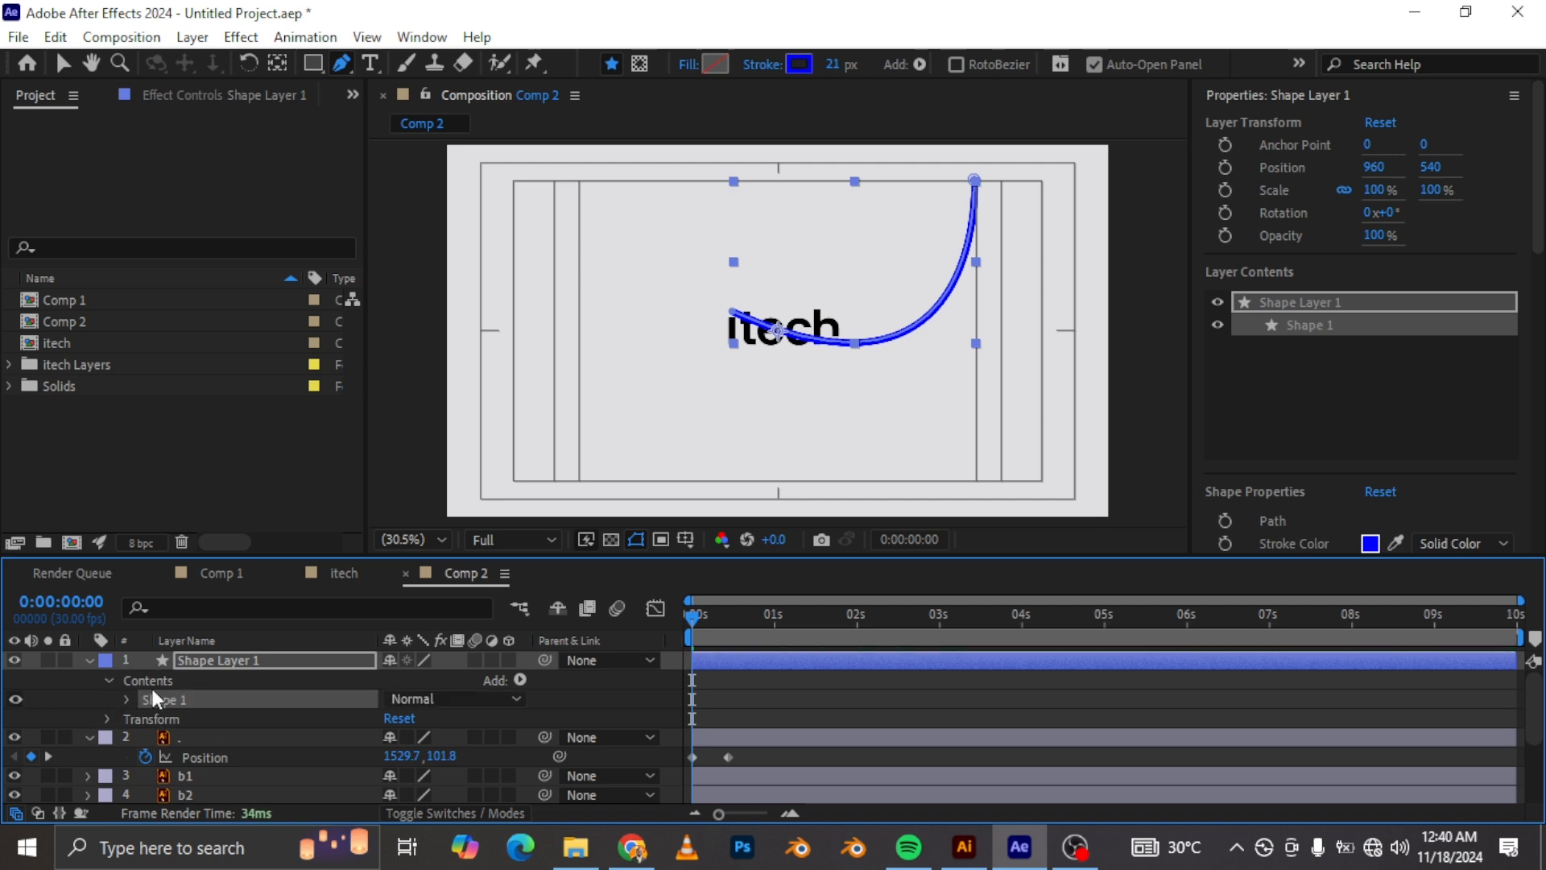
pyautogui.click(125, 698)
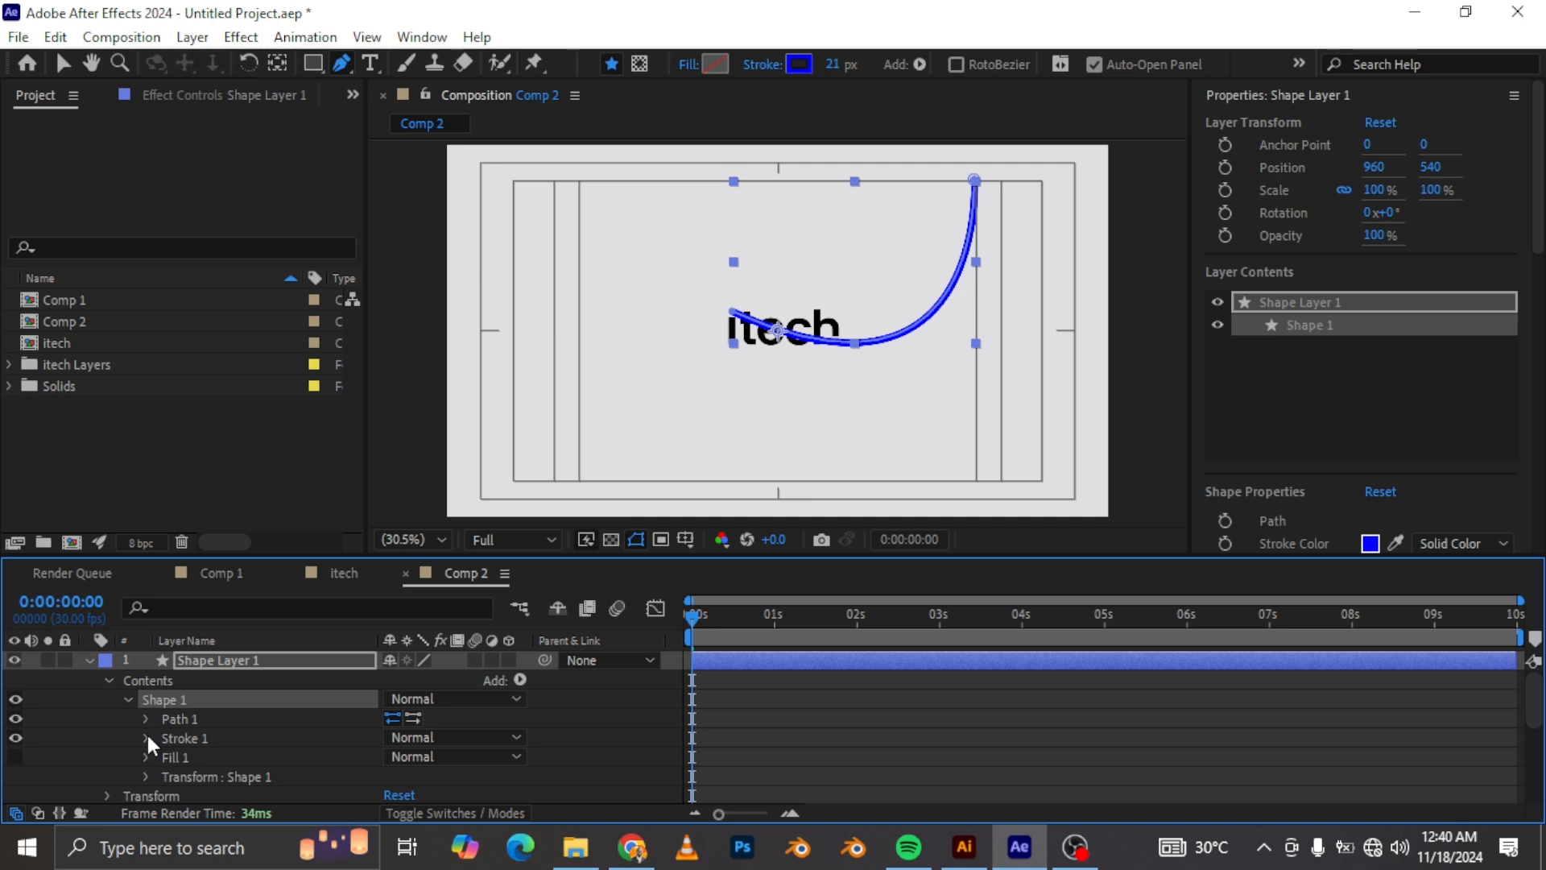
pyautogui.click(145, 737)
pyautogui.scroll(-3, 267, 716)
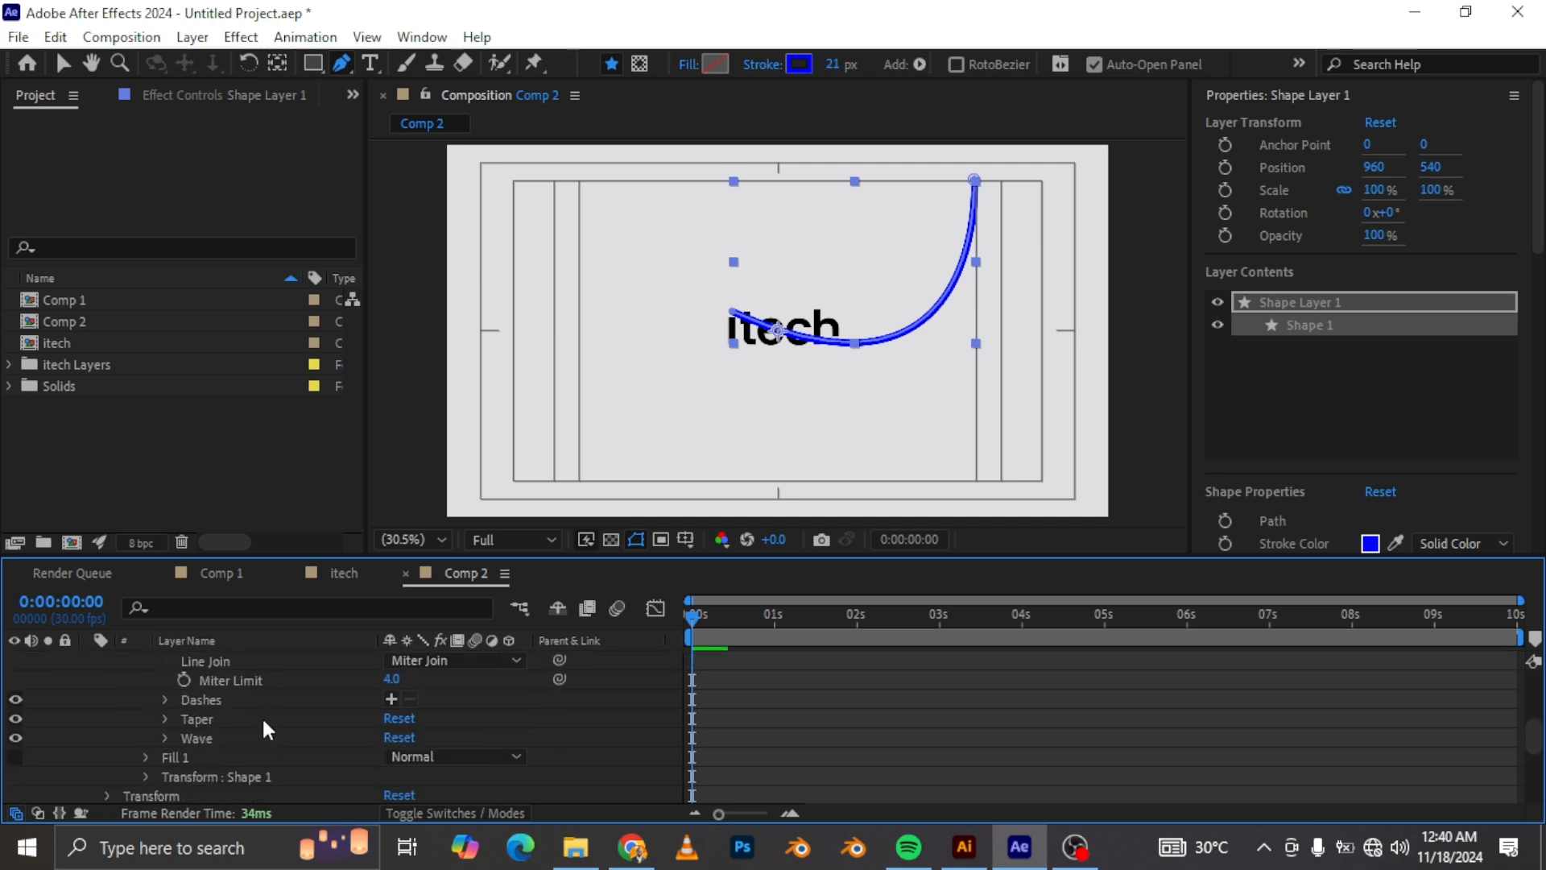
pyautogui.click(165, 715)
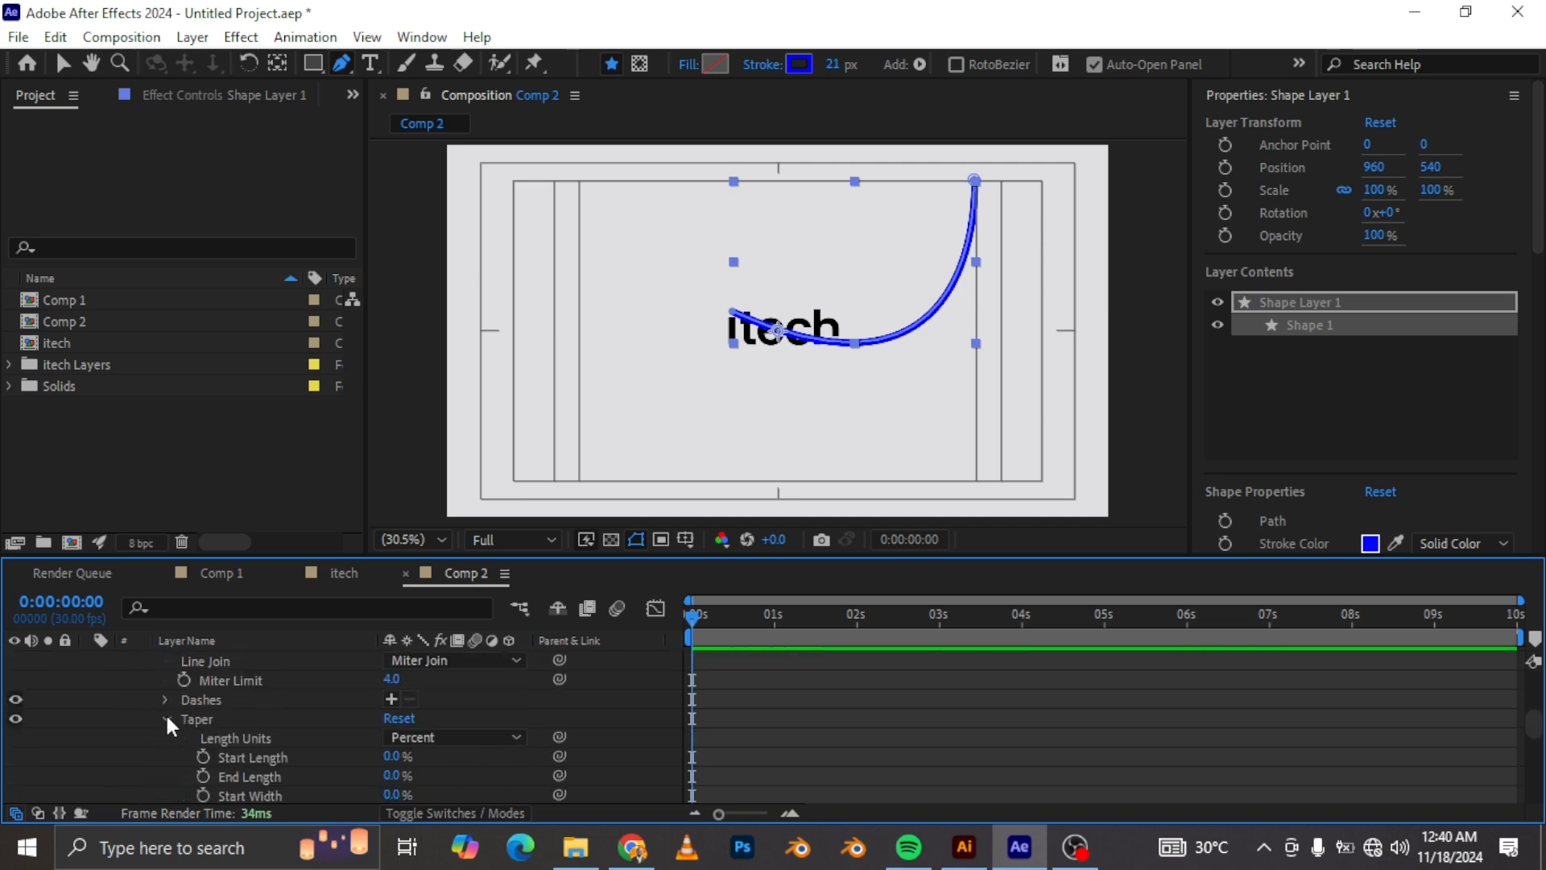
pyautogui.moveTo(386, 698); pyautogui.dragTo(552, 702)
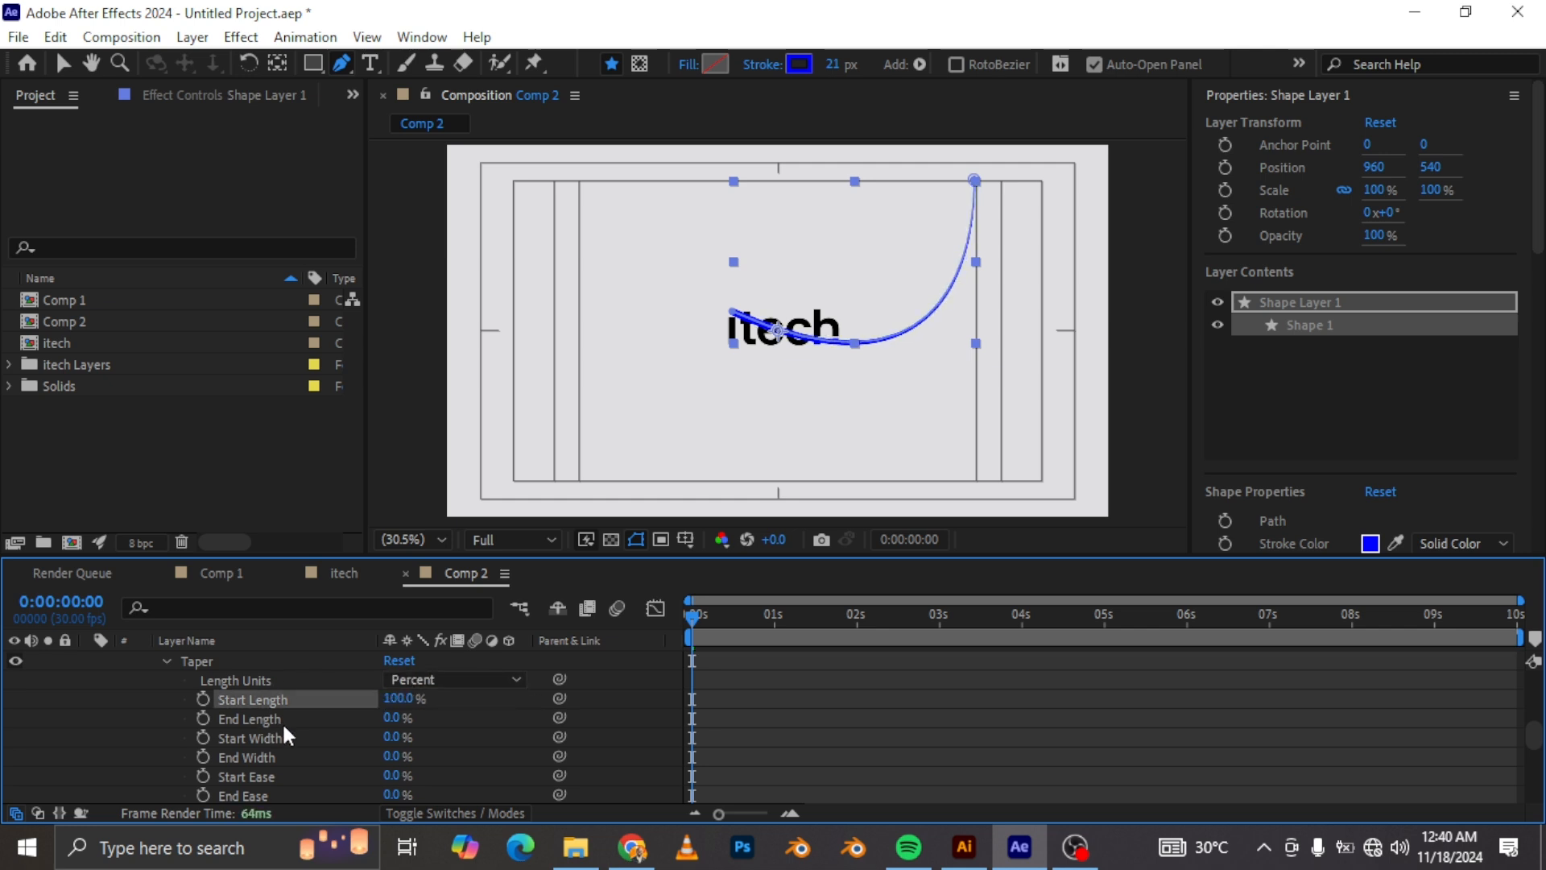
# Step: Add Trim Paths to the shape layer's contents
pyautogui.scroll(5, 332, 708)
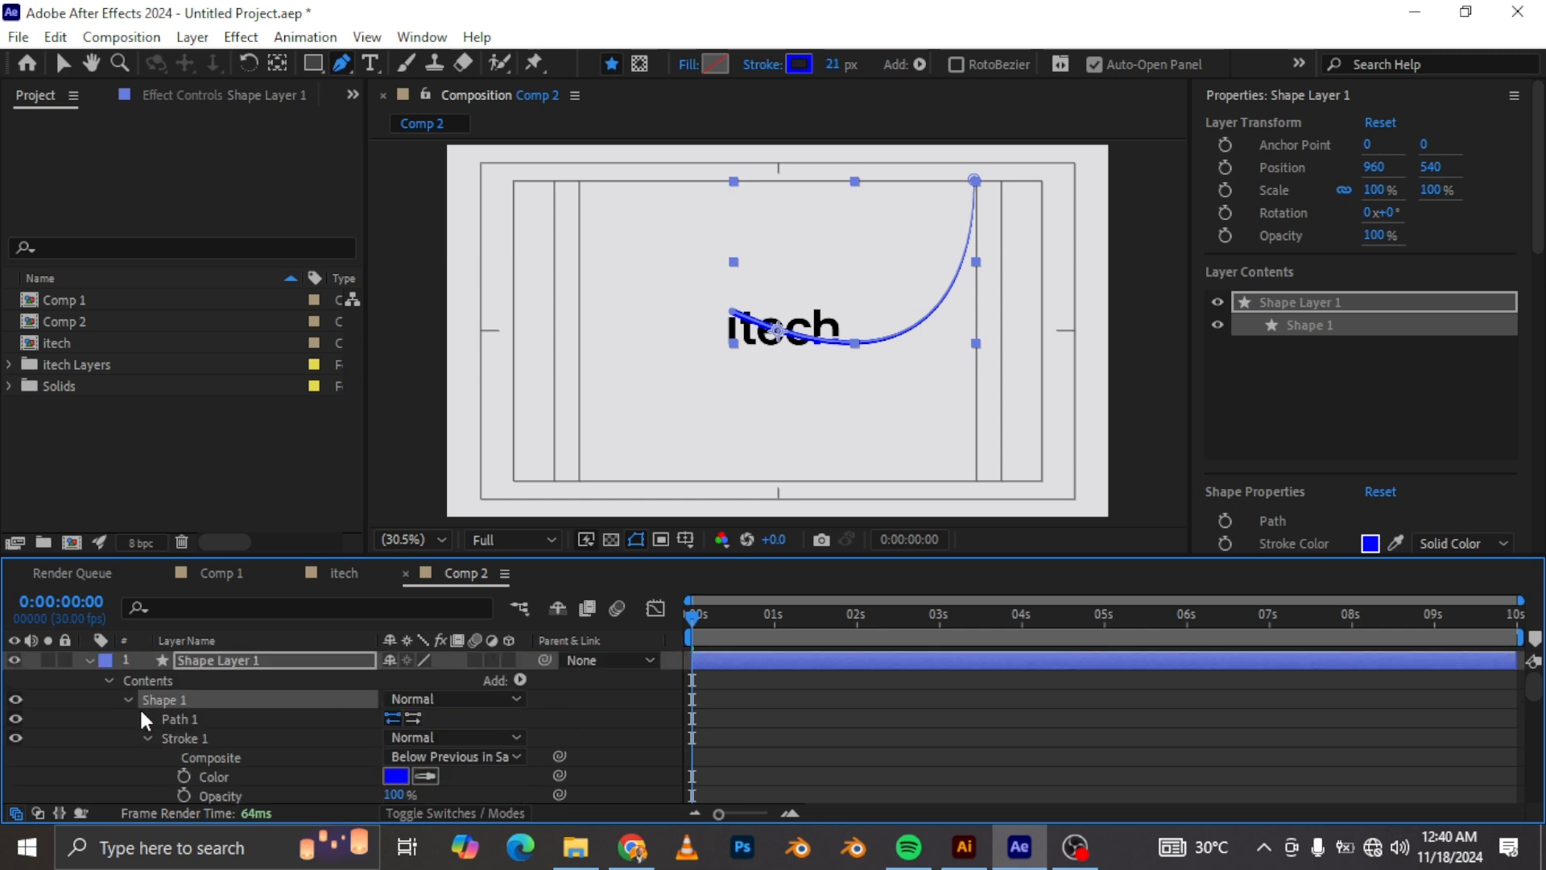
pyautogui.click(129, 699)
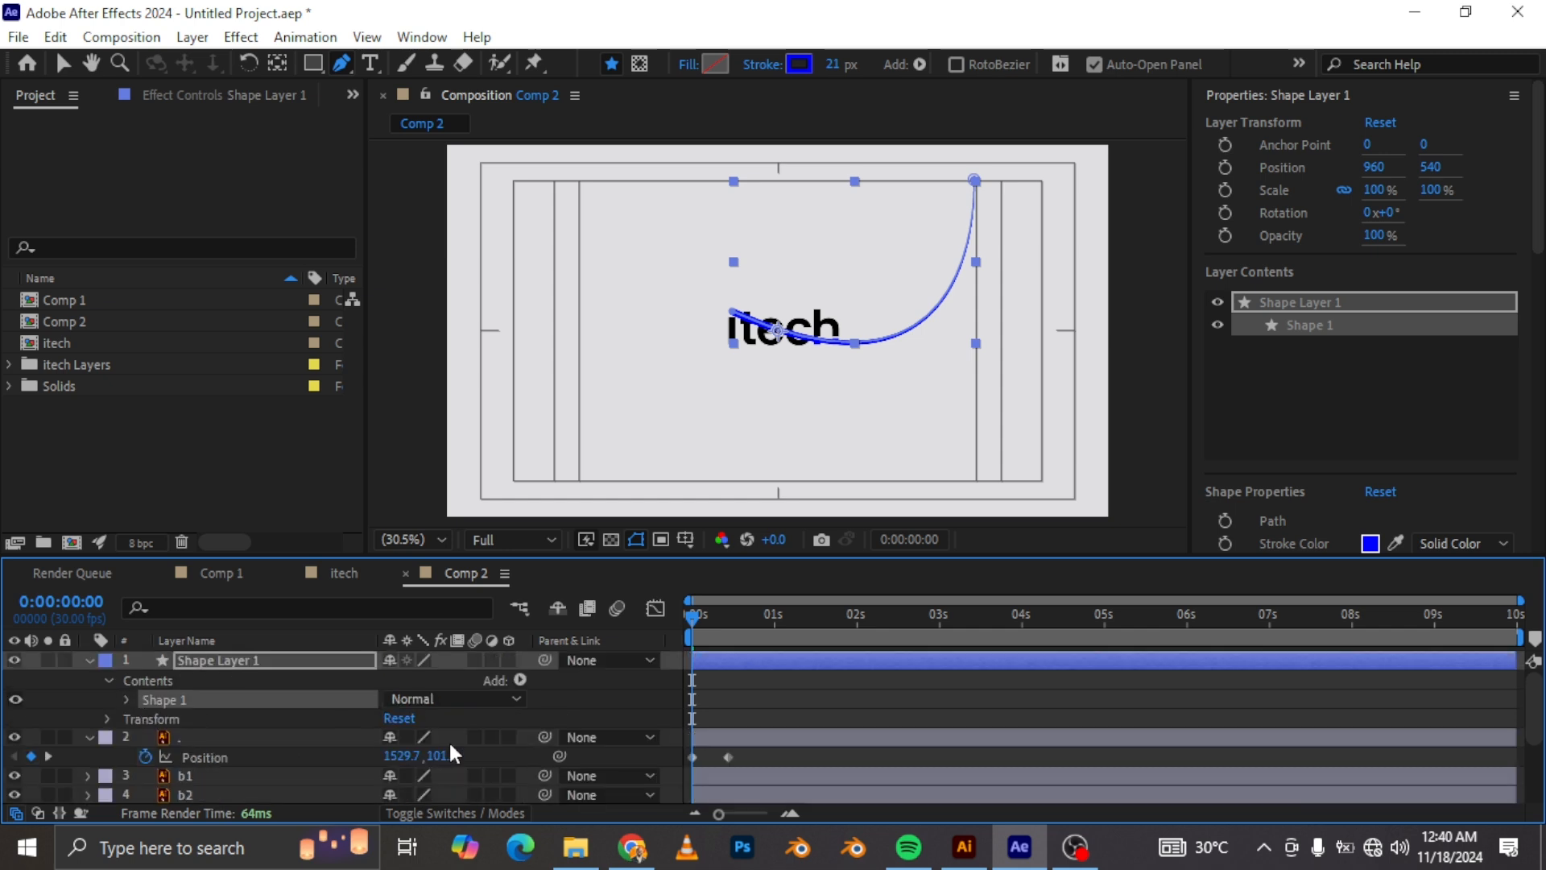
pyautogui.click(520, 679)
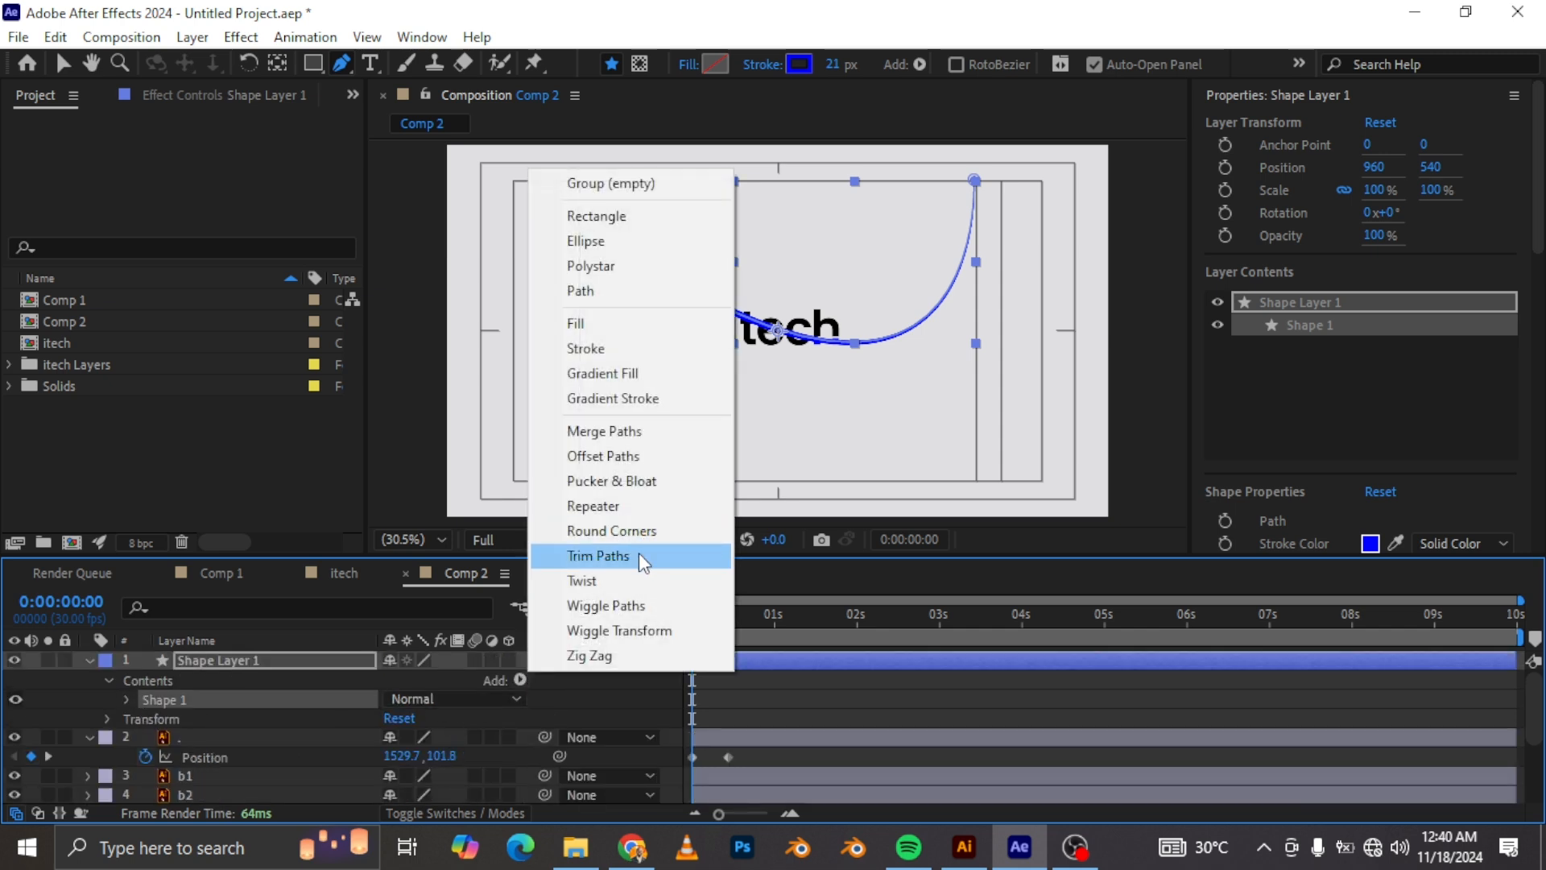
pyautogui.click(639, 552)
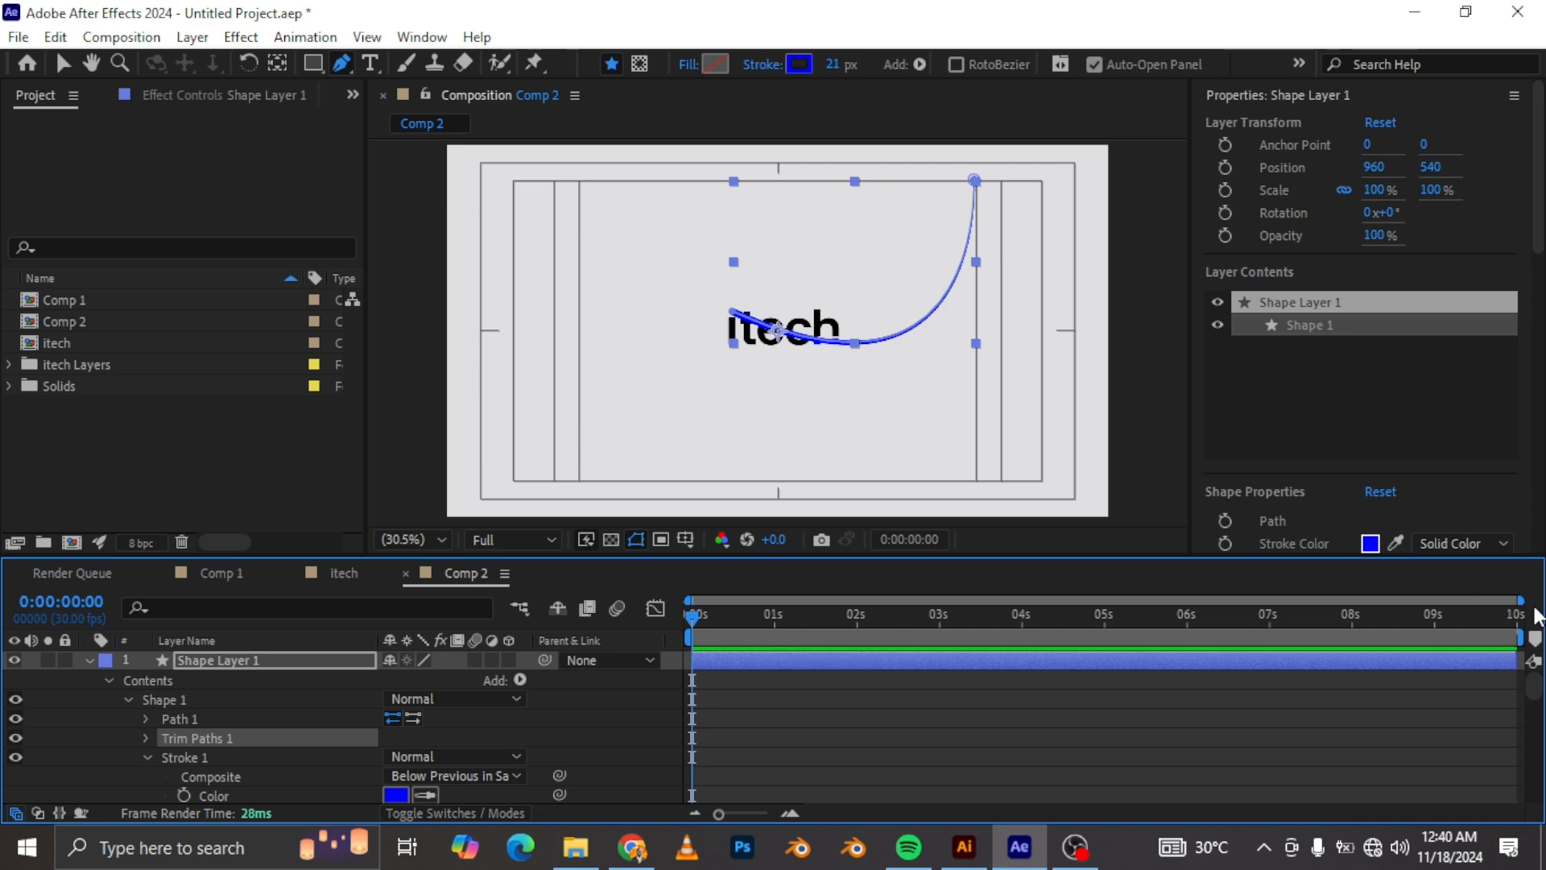
# Step: Keyframe the Trim Paths End at 100% at 0:00:00:15
pyautogui.moveTo(1254, 599); pyautogui.dragTo(1132, 599)
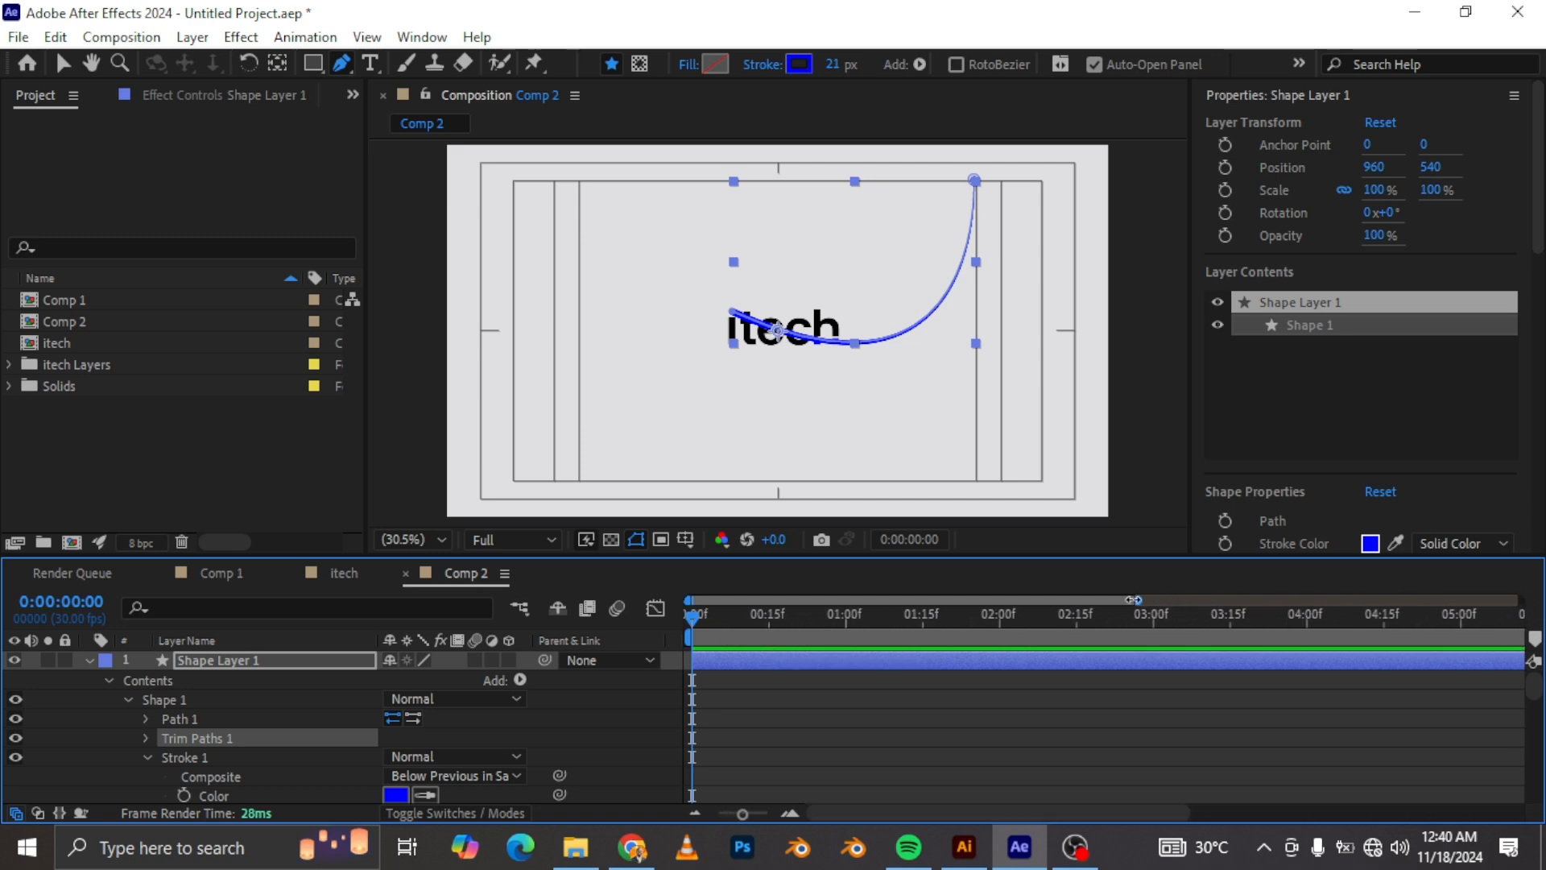
pyautogui.click(770, 620)
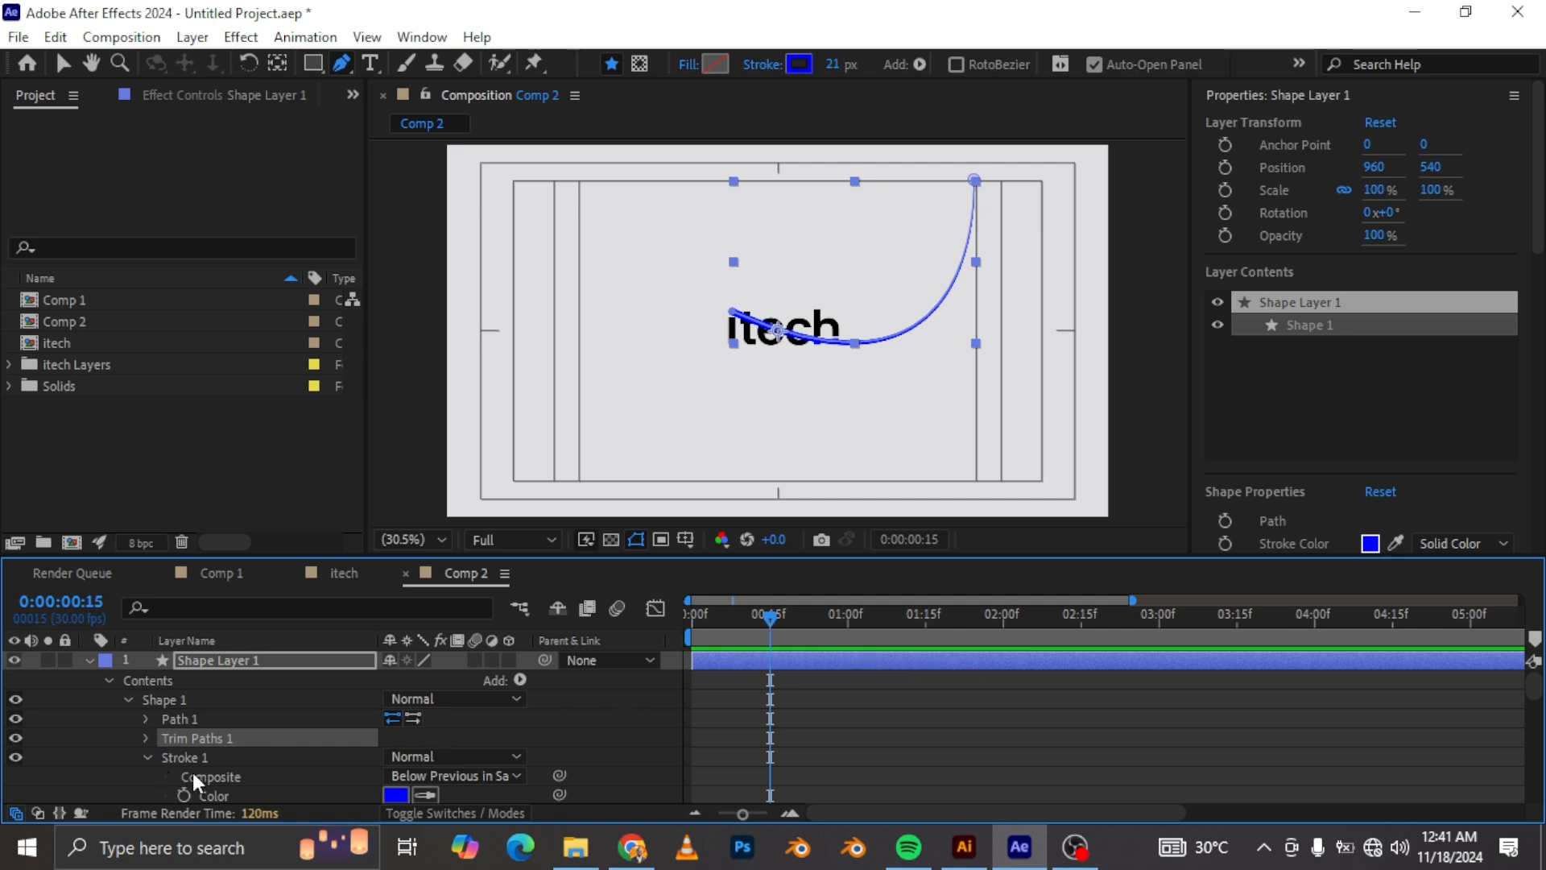
pyautogui.click(146, 737)
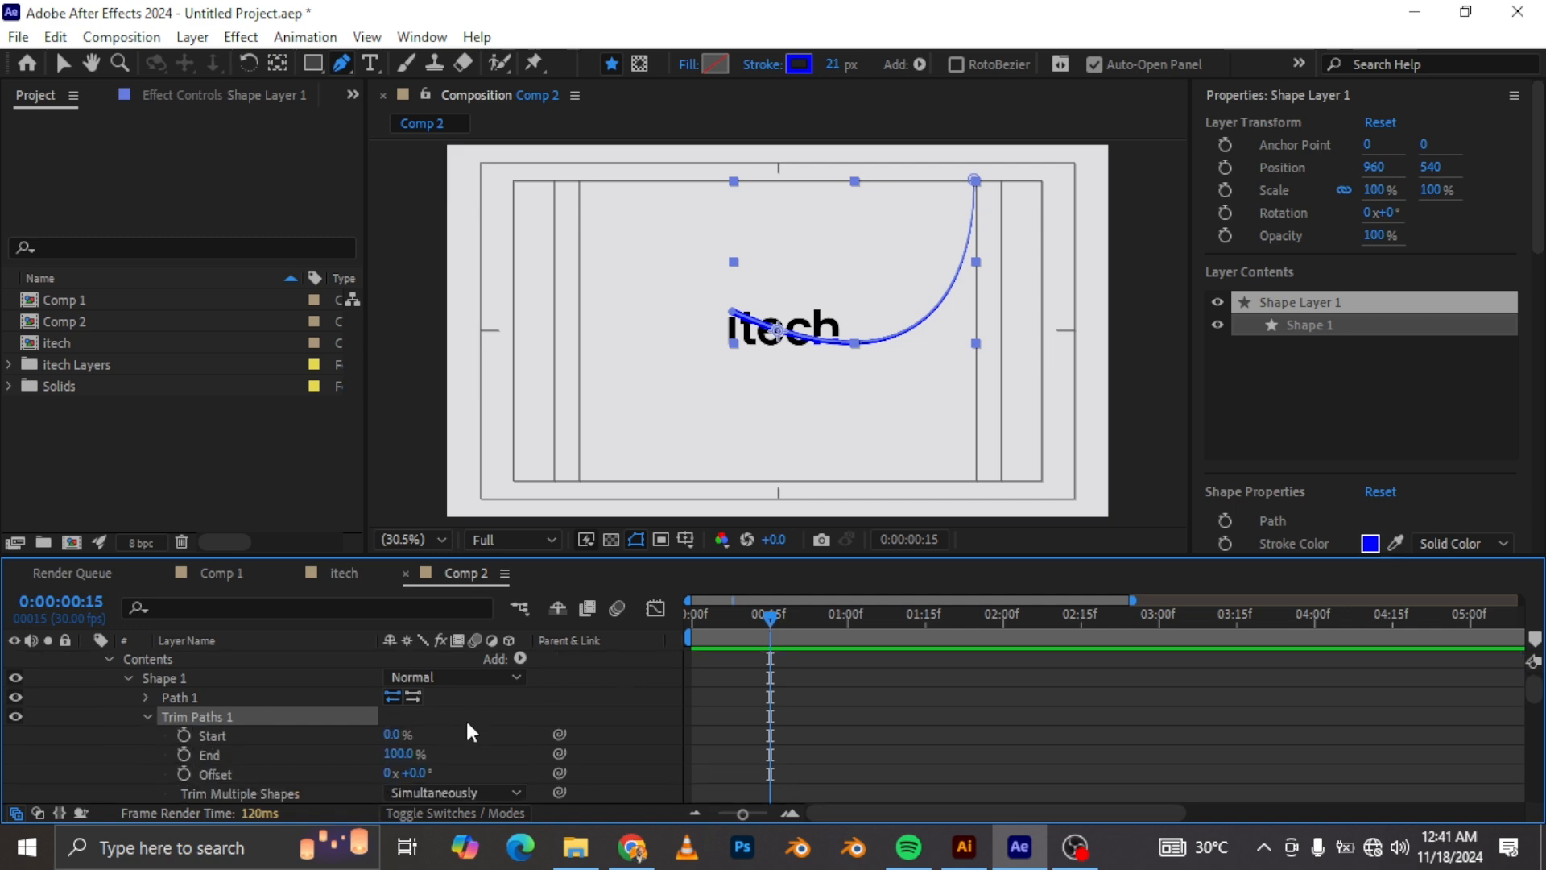
pyautogui.click(183, 754)
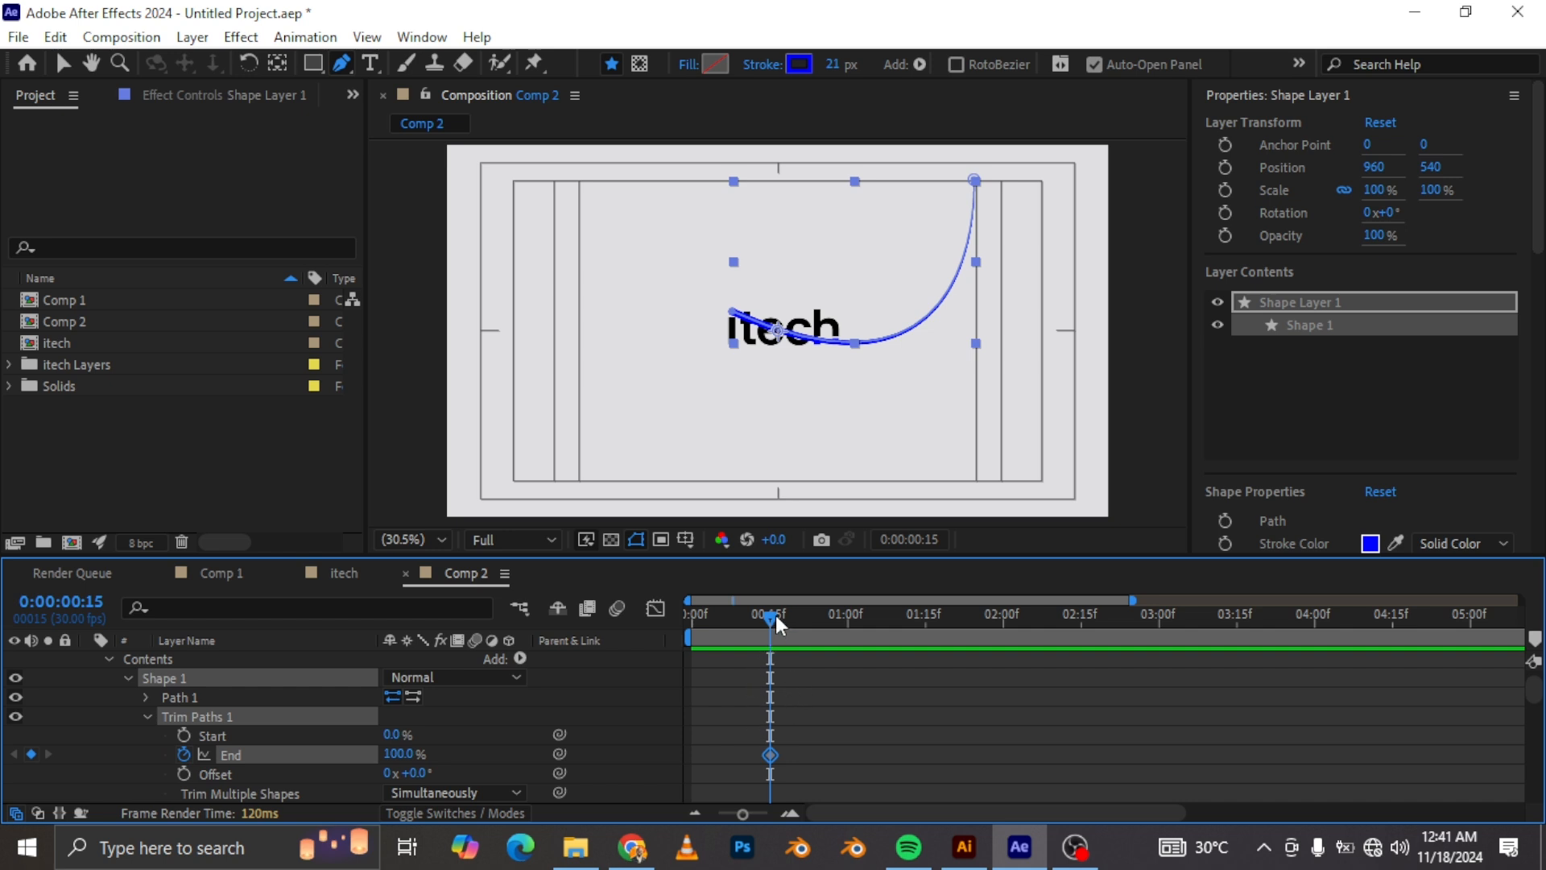
# Step: Keyframe the Trim Paths Start at 100% a few frames later
pyautogui.moveTo(770, 613); pyautogui.dragTo(784, 619)
pyautogui.moveTo(399, 735); pyautogui.dragTo(756, 731)
pyautogui.click(183, 735)
# Step: At frame 0, set both Trim Paths Start and End to 0%
pyautogui.click(741, 620)
pyautogui.moveTo(723, 618); pyautogui.dragTo(659, 630)
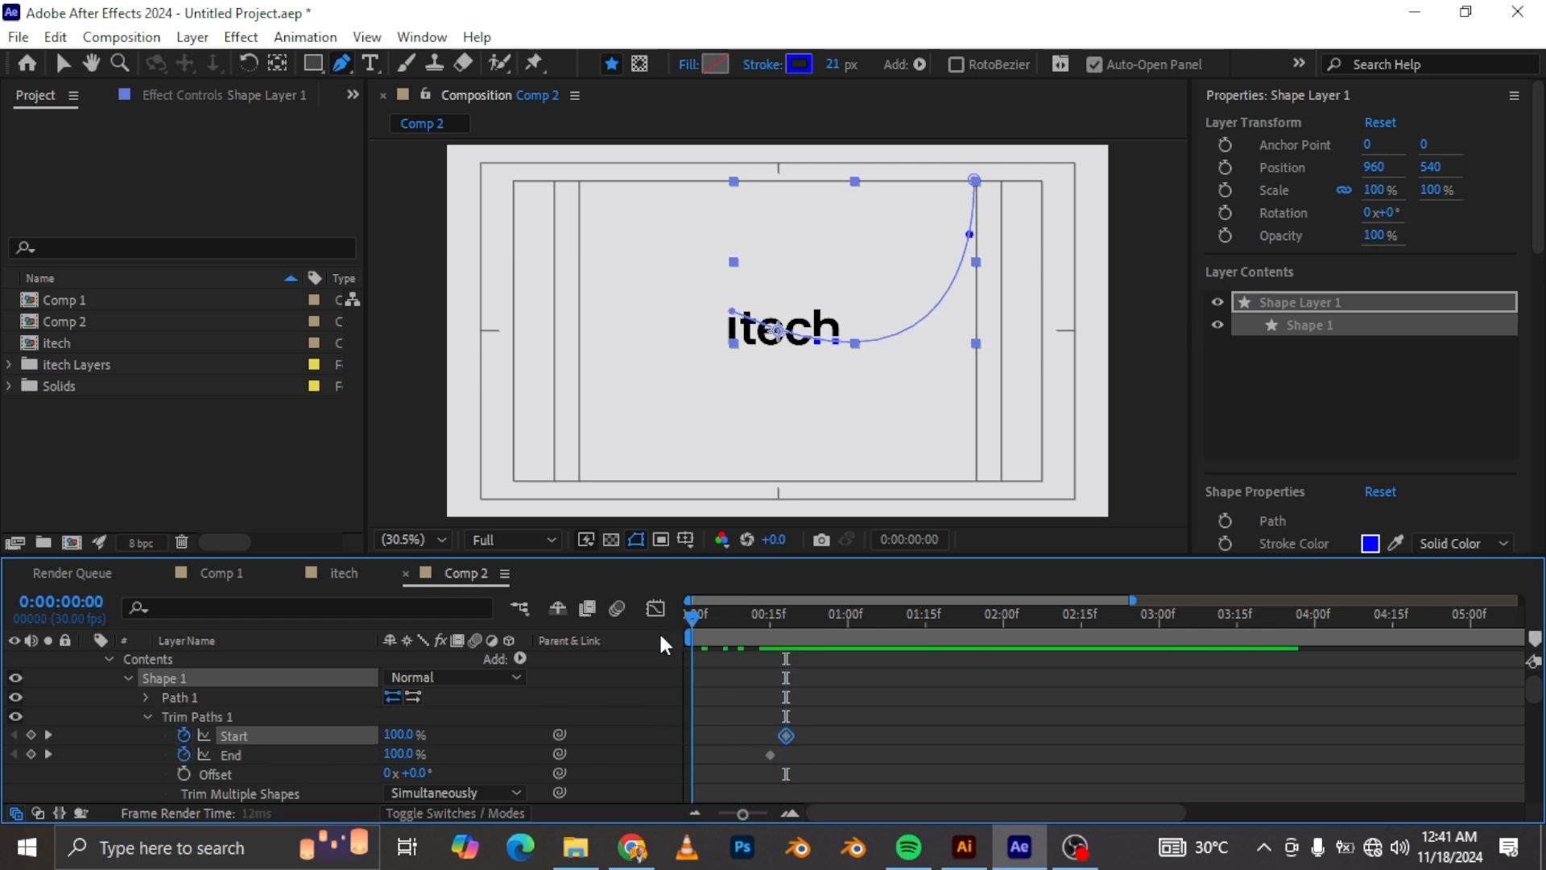
pyautogui.moveTo(398, 753); pyautogui.dragTo(147, 763)
pyautogui.moveTo(403, 735); pyautogui.dragTo(191, 708)
# Step: Reveal the stroke and dot keyframes and apply Easy Ease to all of them
pyautogui.press('space')
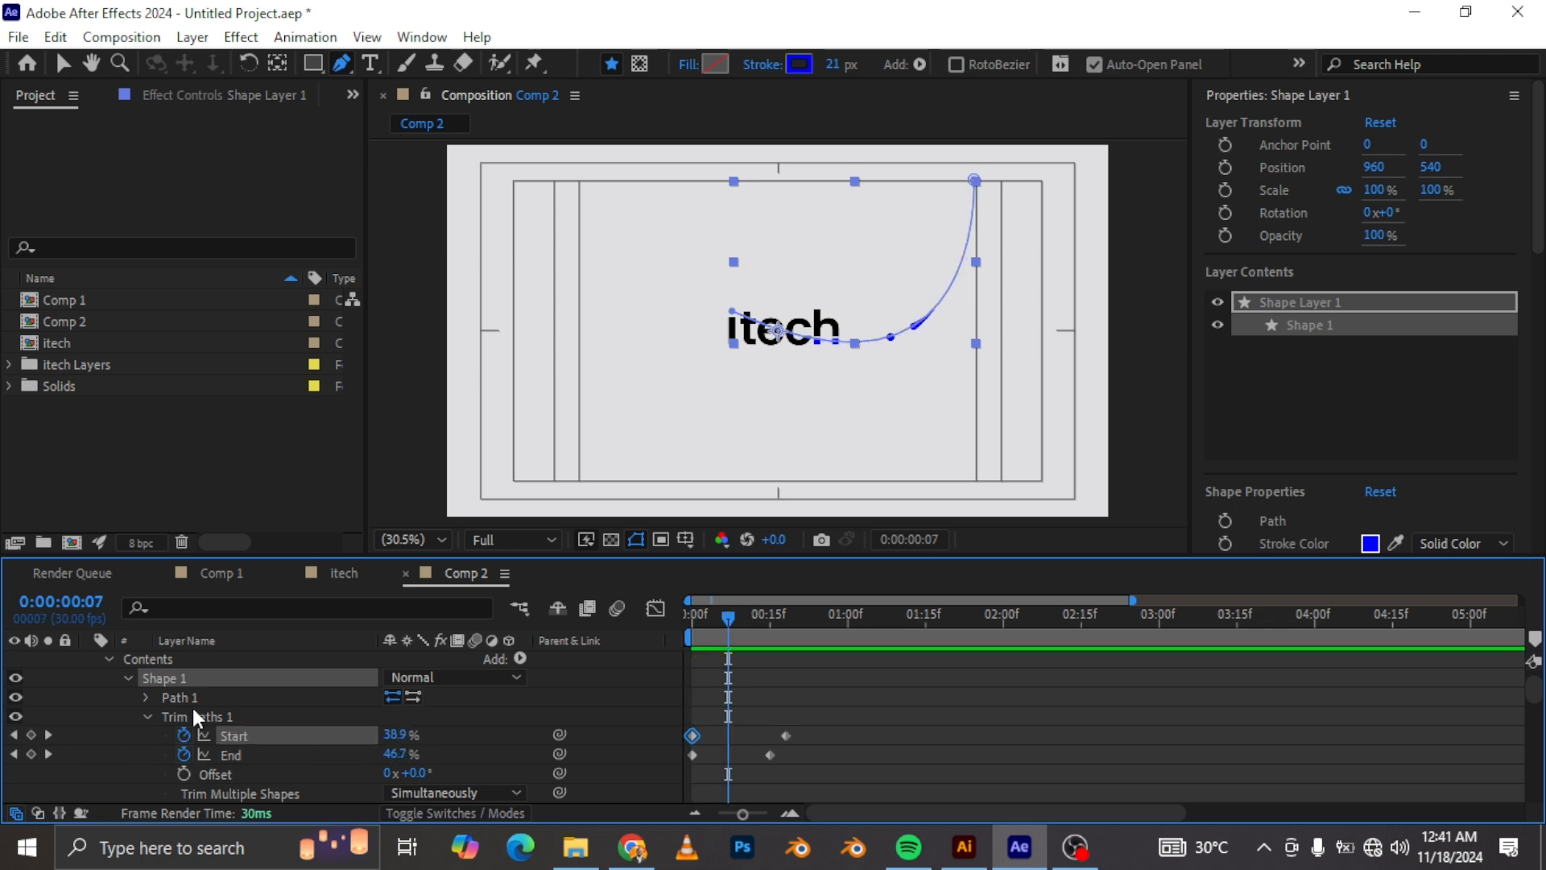
pyautogui.press('u')
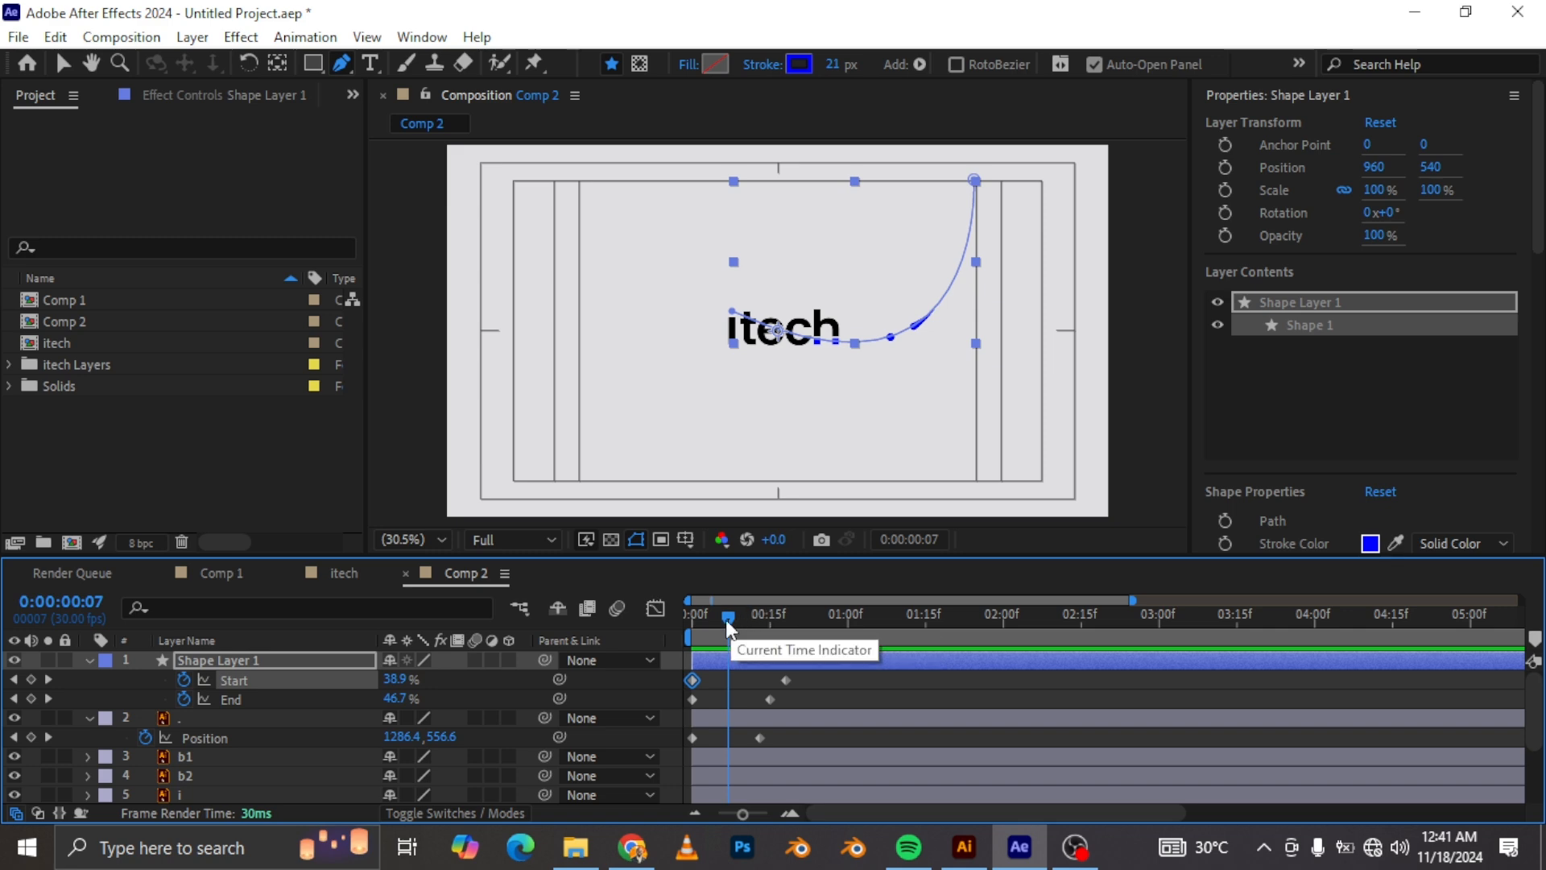
pyautogui.moveTo(834, 739); pyautogui.dragTo(678, 674)
pyautogui.press('F9')
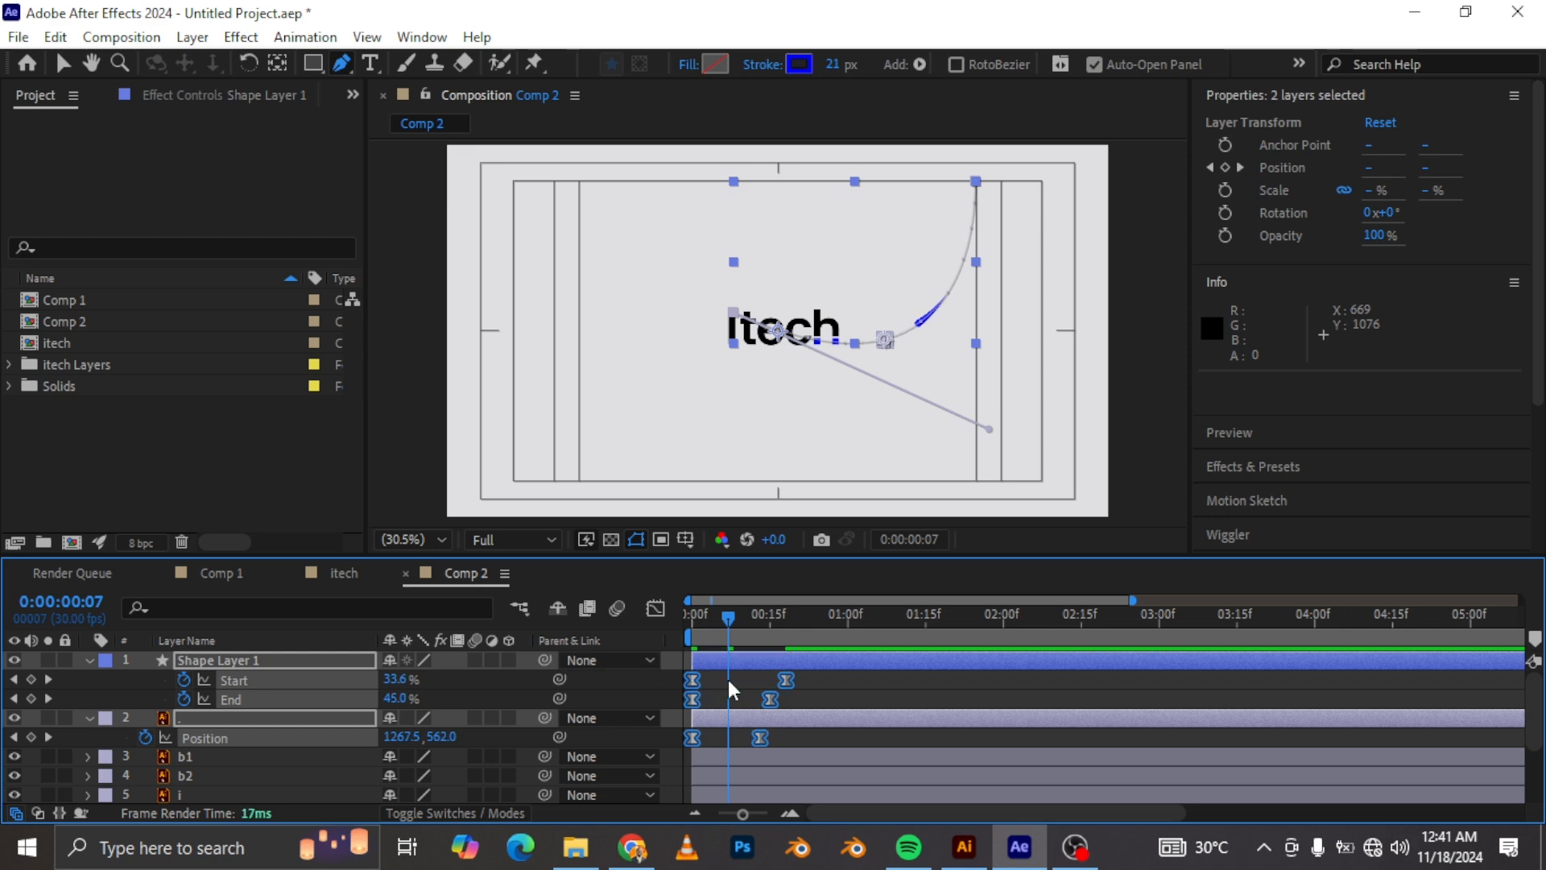
# Step: Move the dot's final Position keyframe to 0:00:00:15 so it lines up with the Trim Paths End keyframe
pyautogui.moveTo(733, 607); pyautogui.dragTo(770, 633)
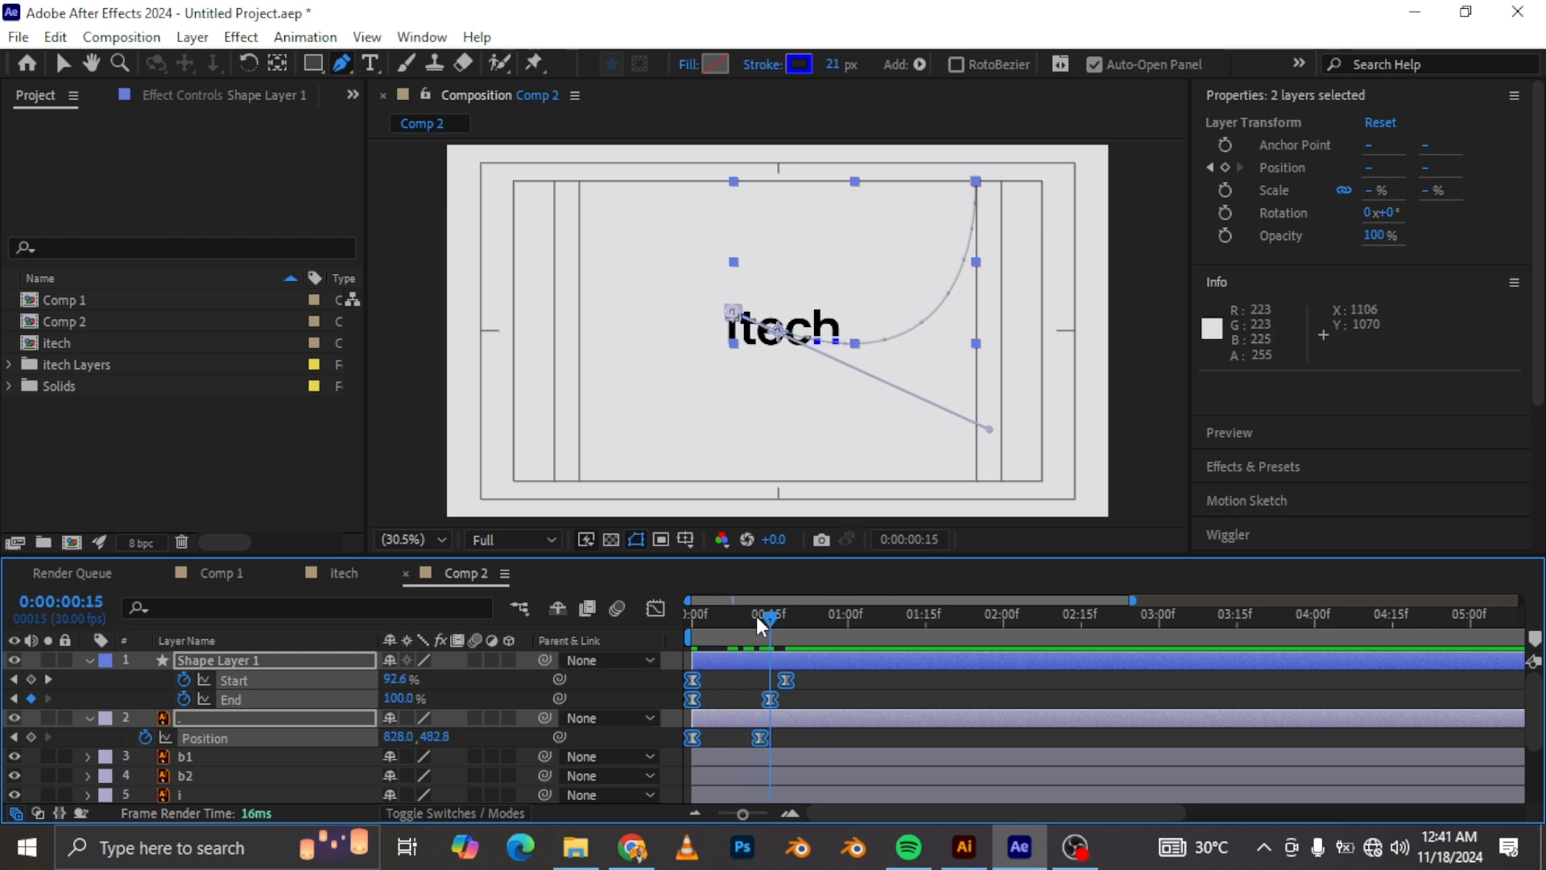
pyautogui.moveTo(756, 617); pyautogui.dragTo(750, 621)
pyautogui.scroll(1, 829, 354)
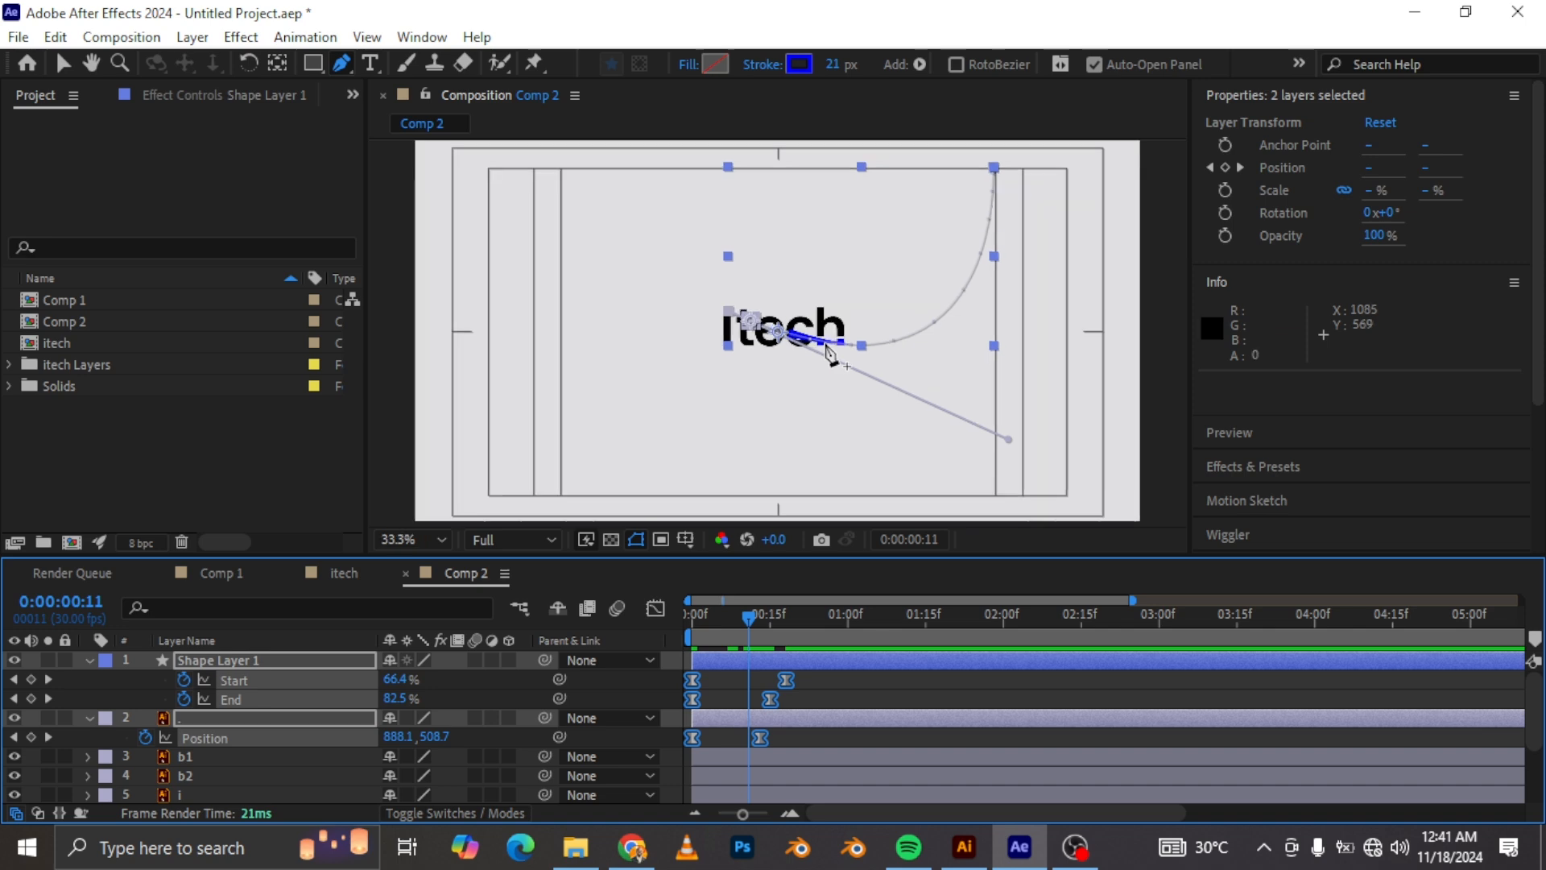
pyautogui.scroll(8, 829, 354)
pyautogui.scroll(-2, 830, 354)
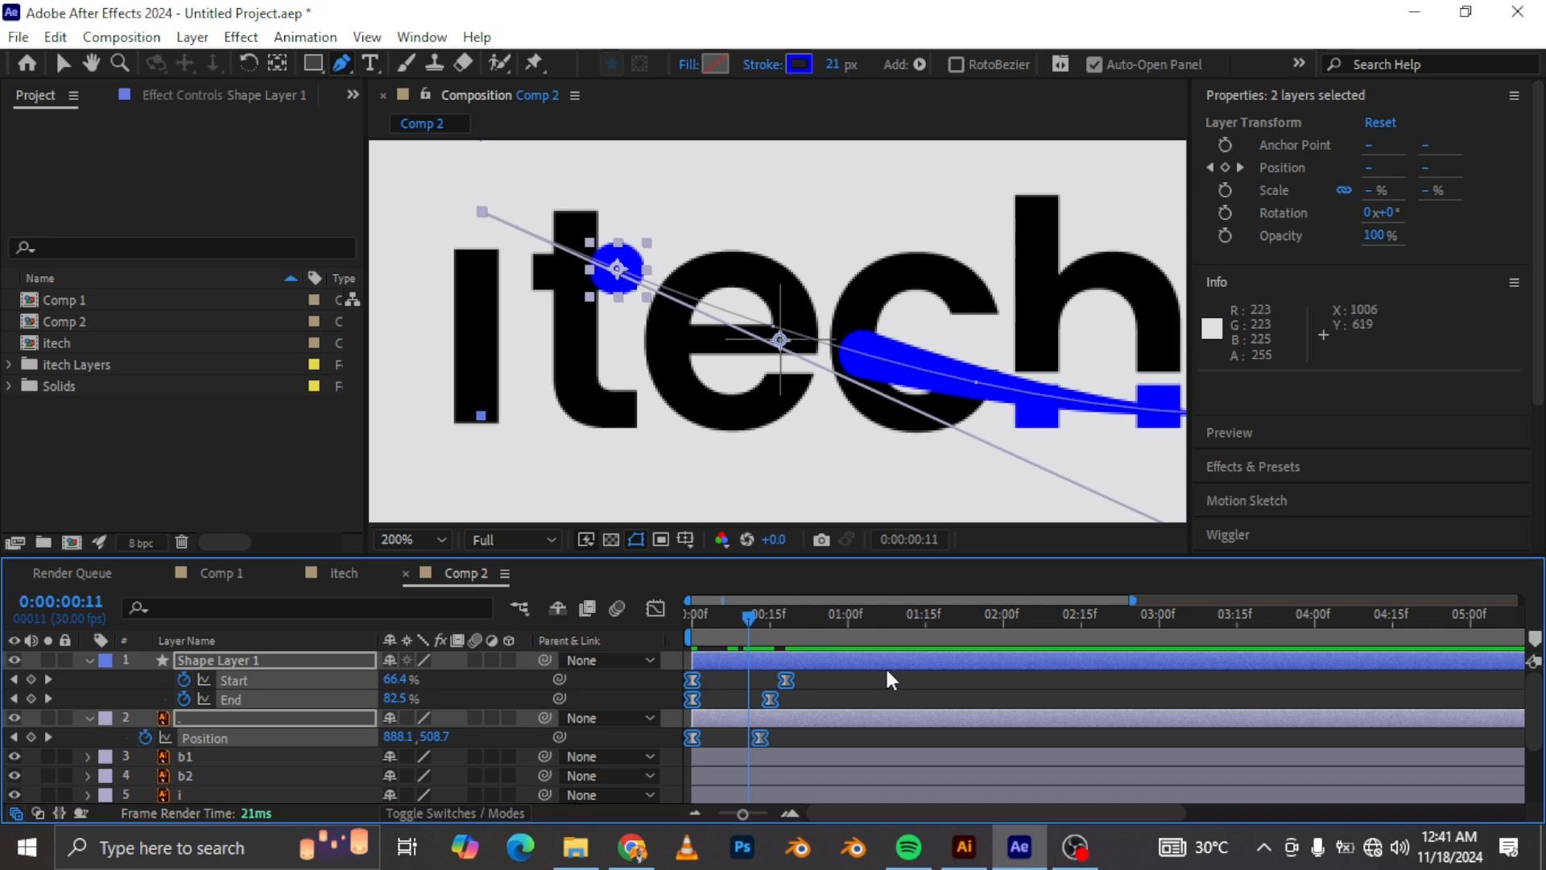
pyautogui.click(789, 735)
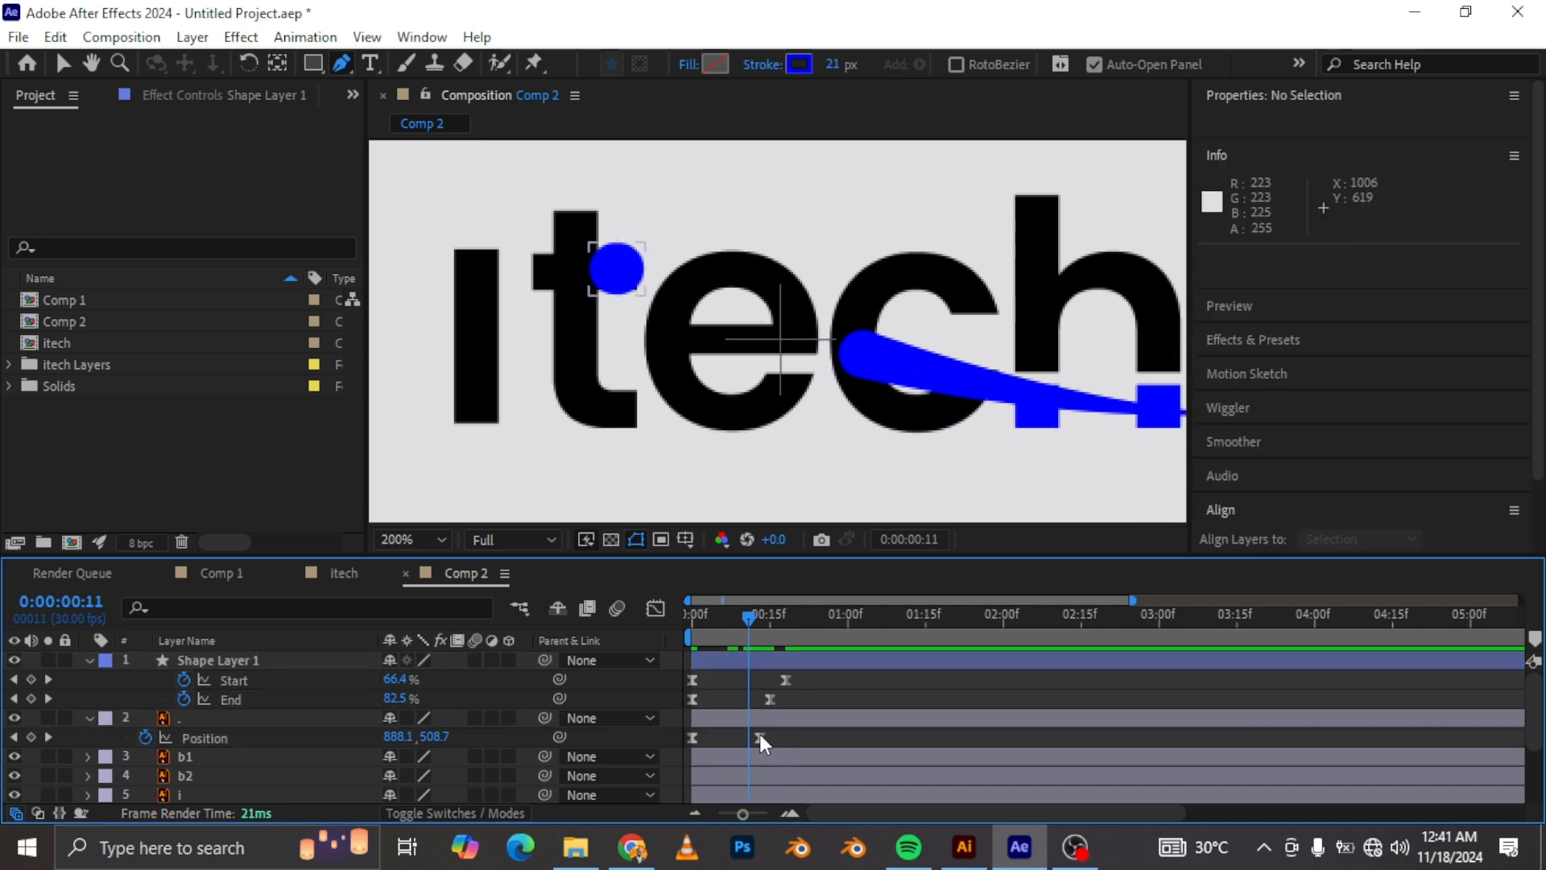
pyautogui.moveTo(758, 733); pyautogui.dragTo(770, 738)
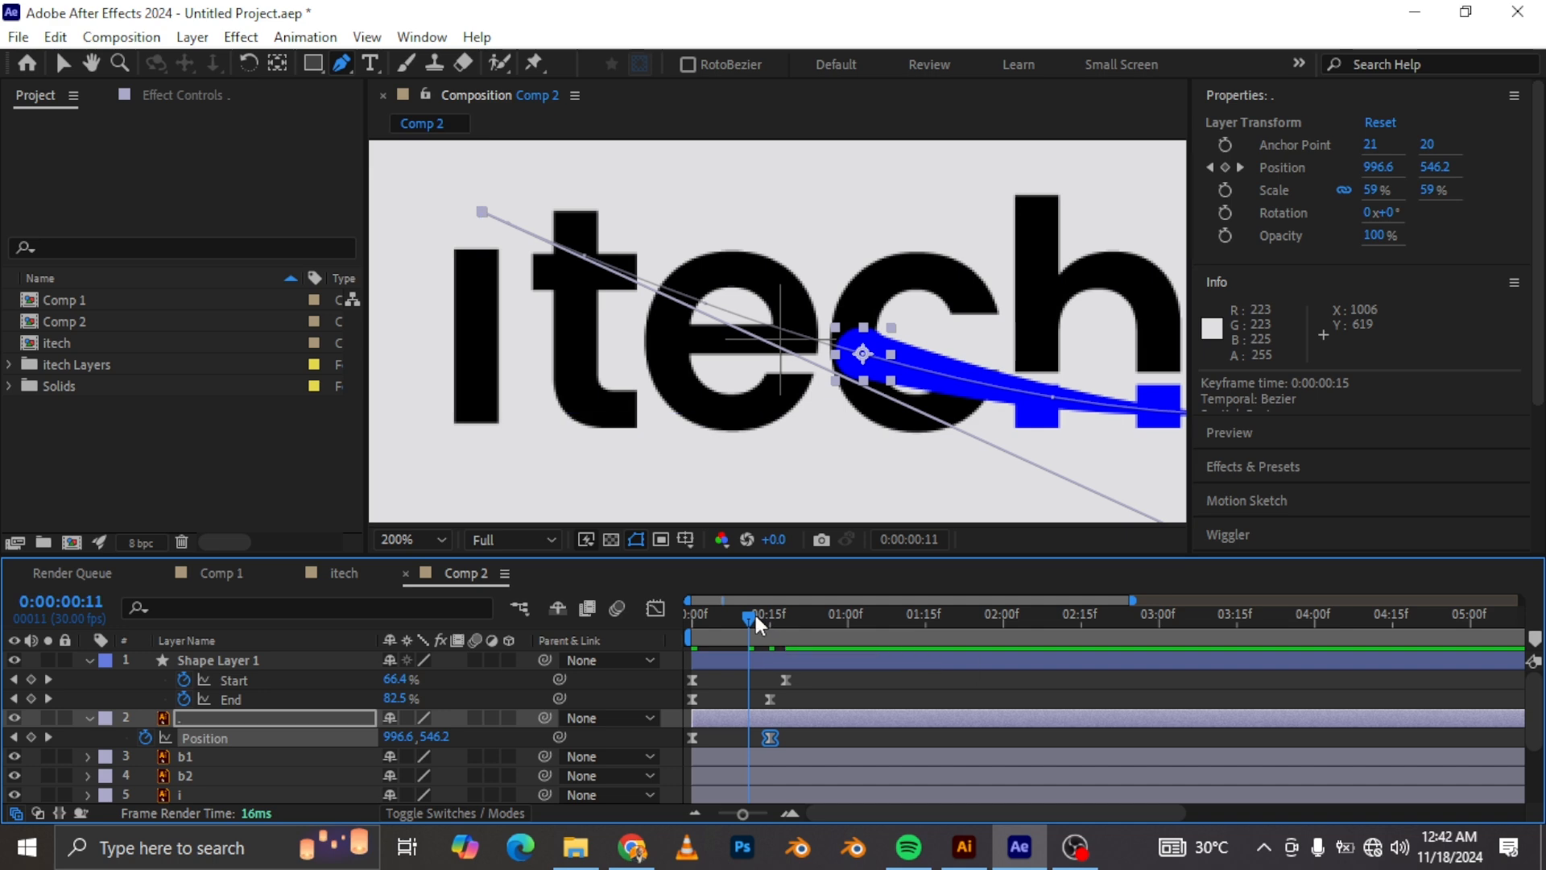
pyautogui.moveTo(760, 611)
pyautogui.mouseDown()
pyautogui.moveTo(728, 625)
pyautogui.moveTo(785, 639)
pyautogui.moveTo(771, 626)
pyautogui.mouseUp()
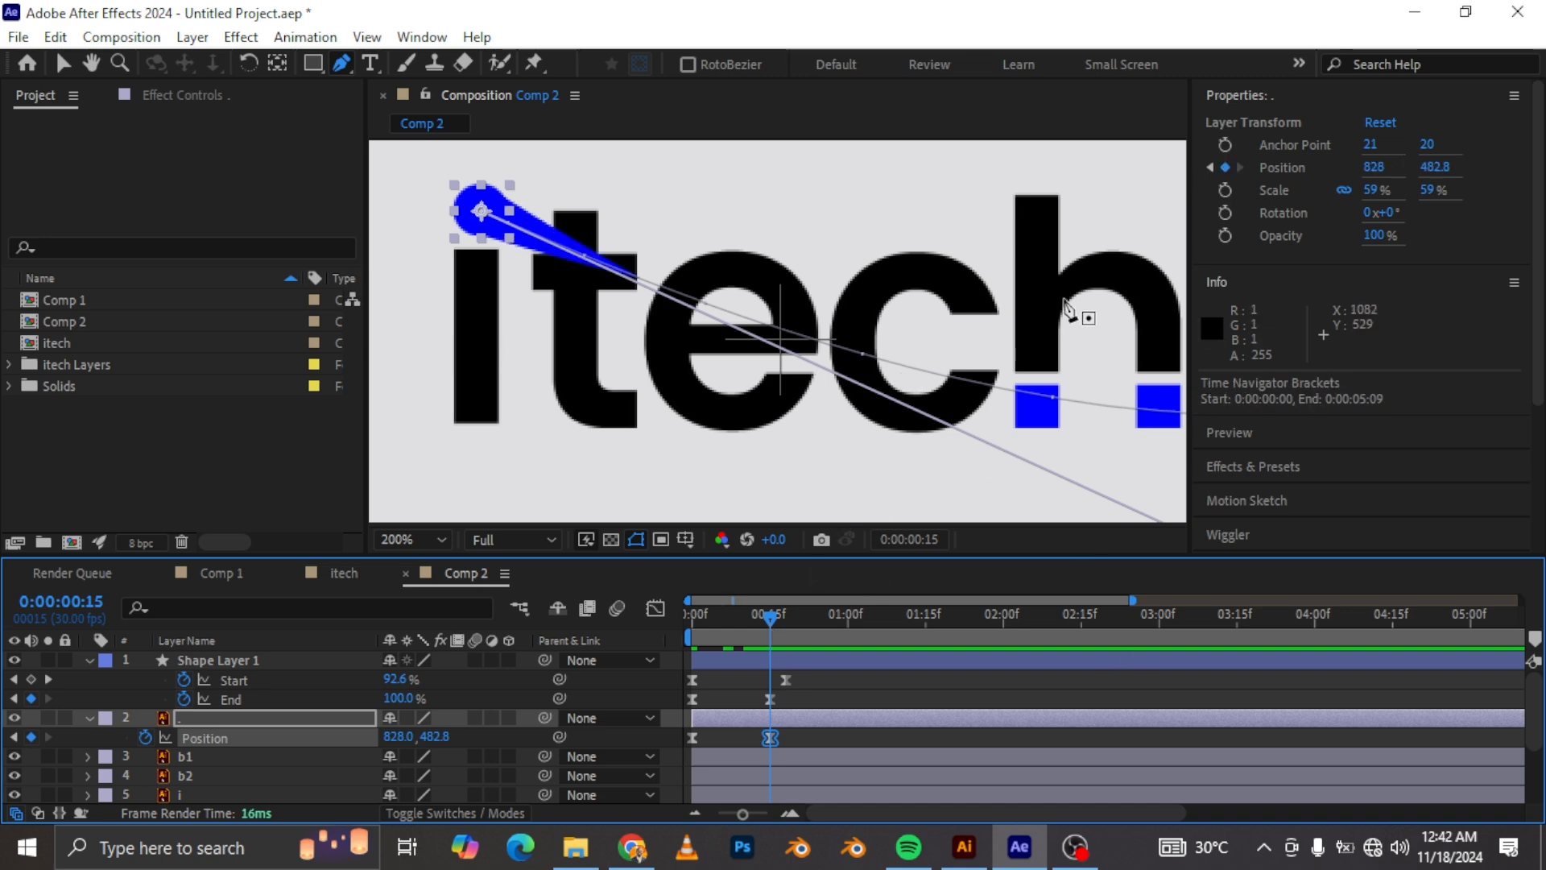
# Step: Shift the seven letter layers, b1 through t, so they begin at 0:00:00:12
pyautogui.click(91, 715)
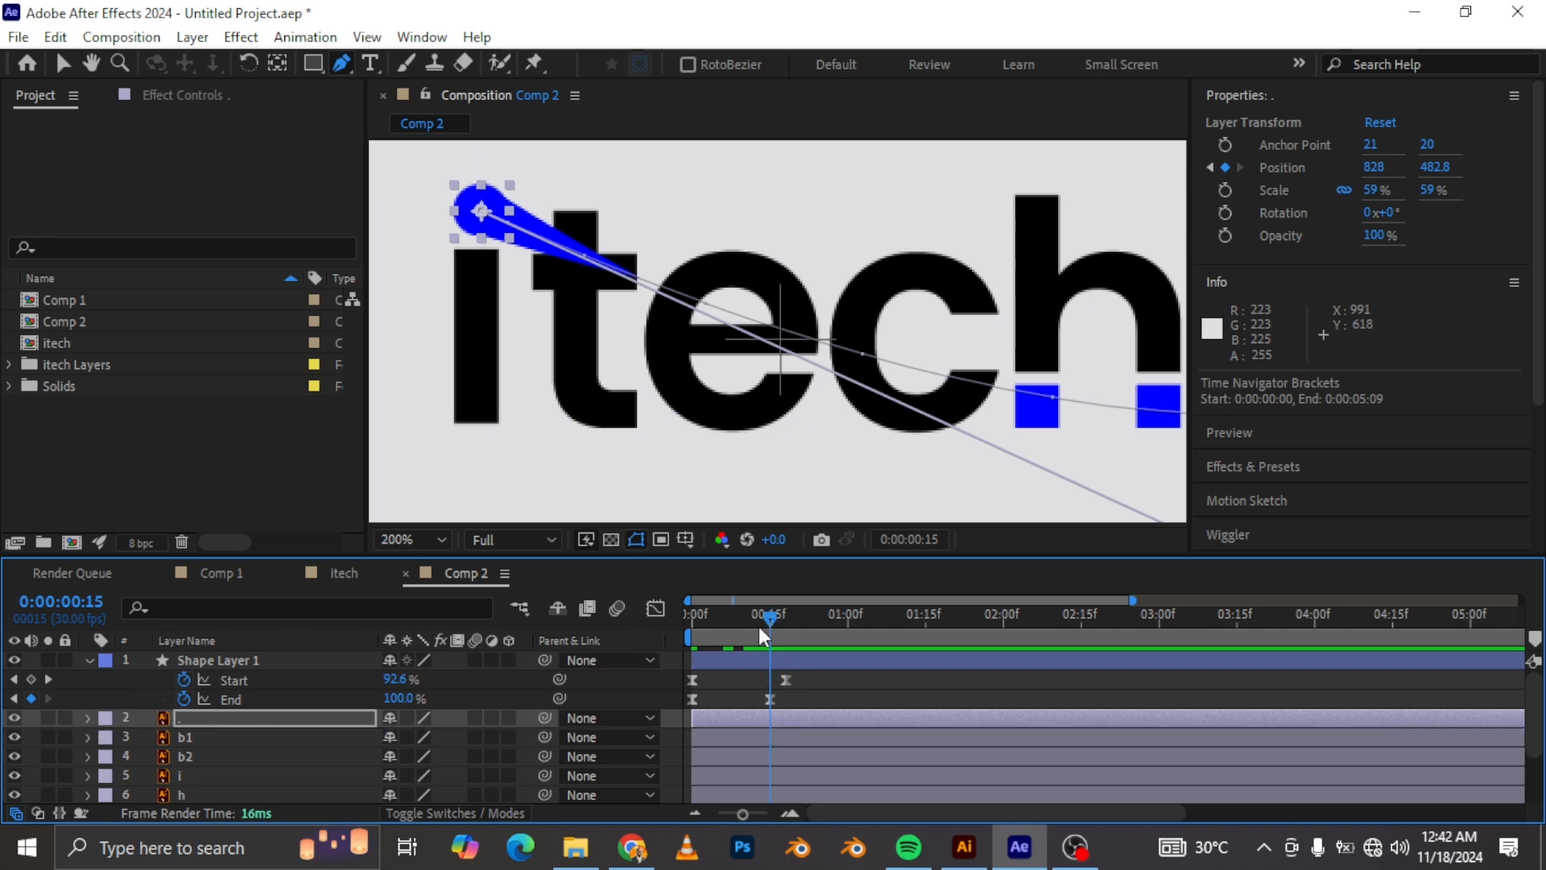
pyautogui.moveTo(771, 619); pyautogui.dragTo(786, 621)
pyautogui.click(205, 717)
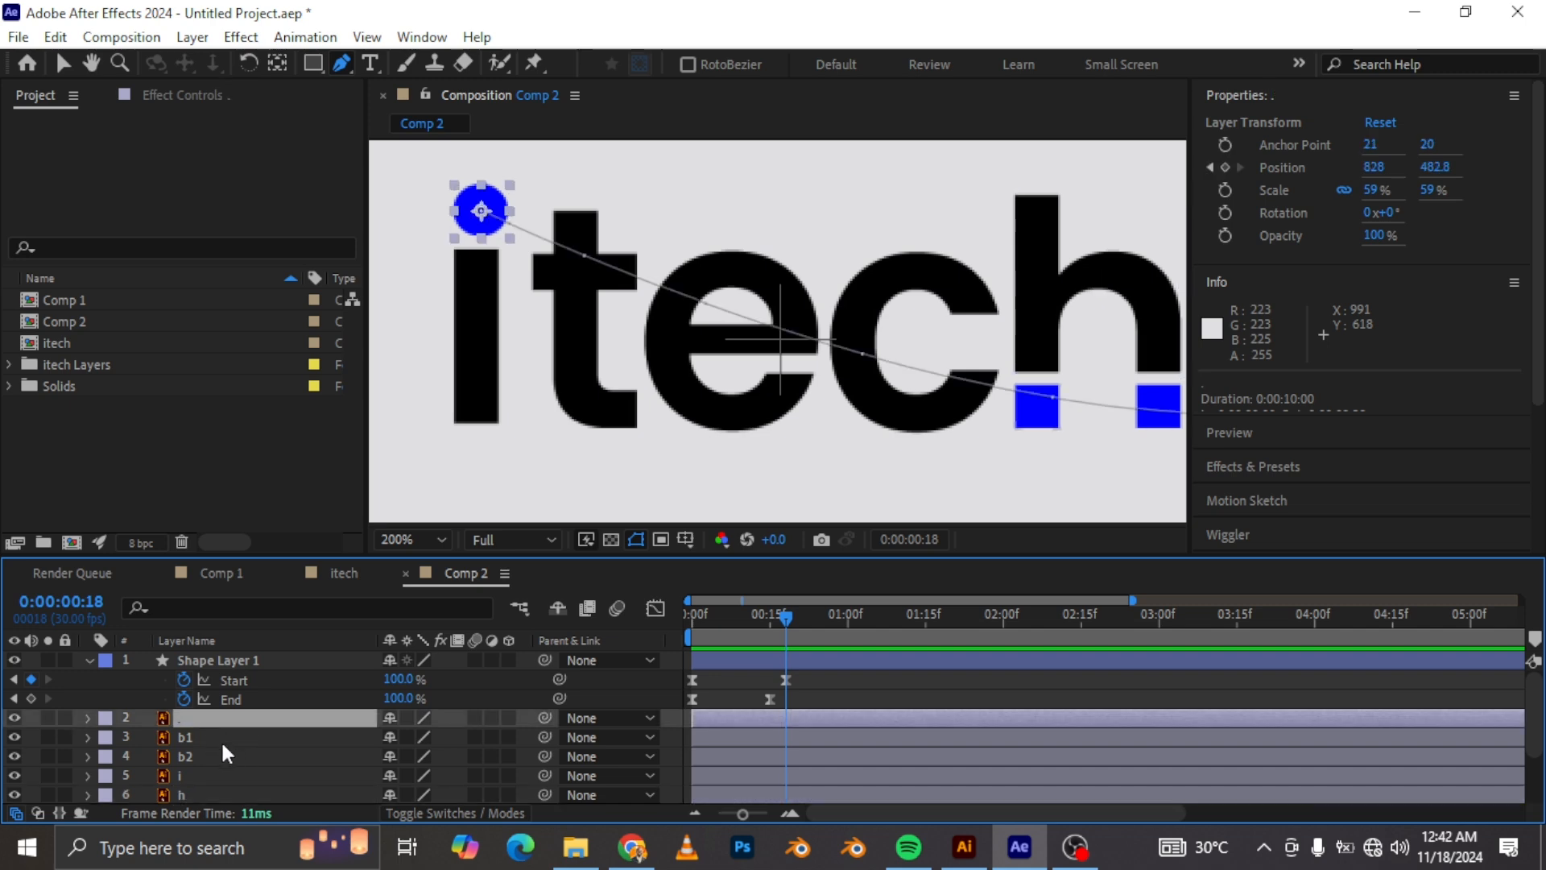
pyautogui.click(202, 736)
pyautogui.scroll(-3, 201, 749)
pyautogui.keyDown('shift'); pyautogui.click(201, 773); pyautogui.keyUp('shift')
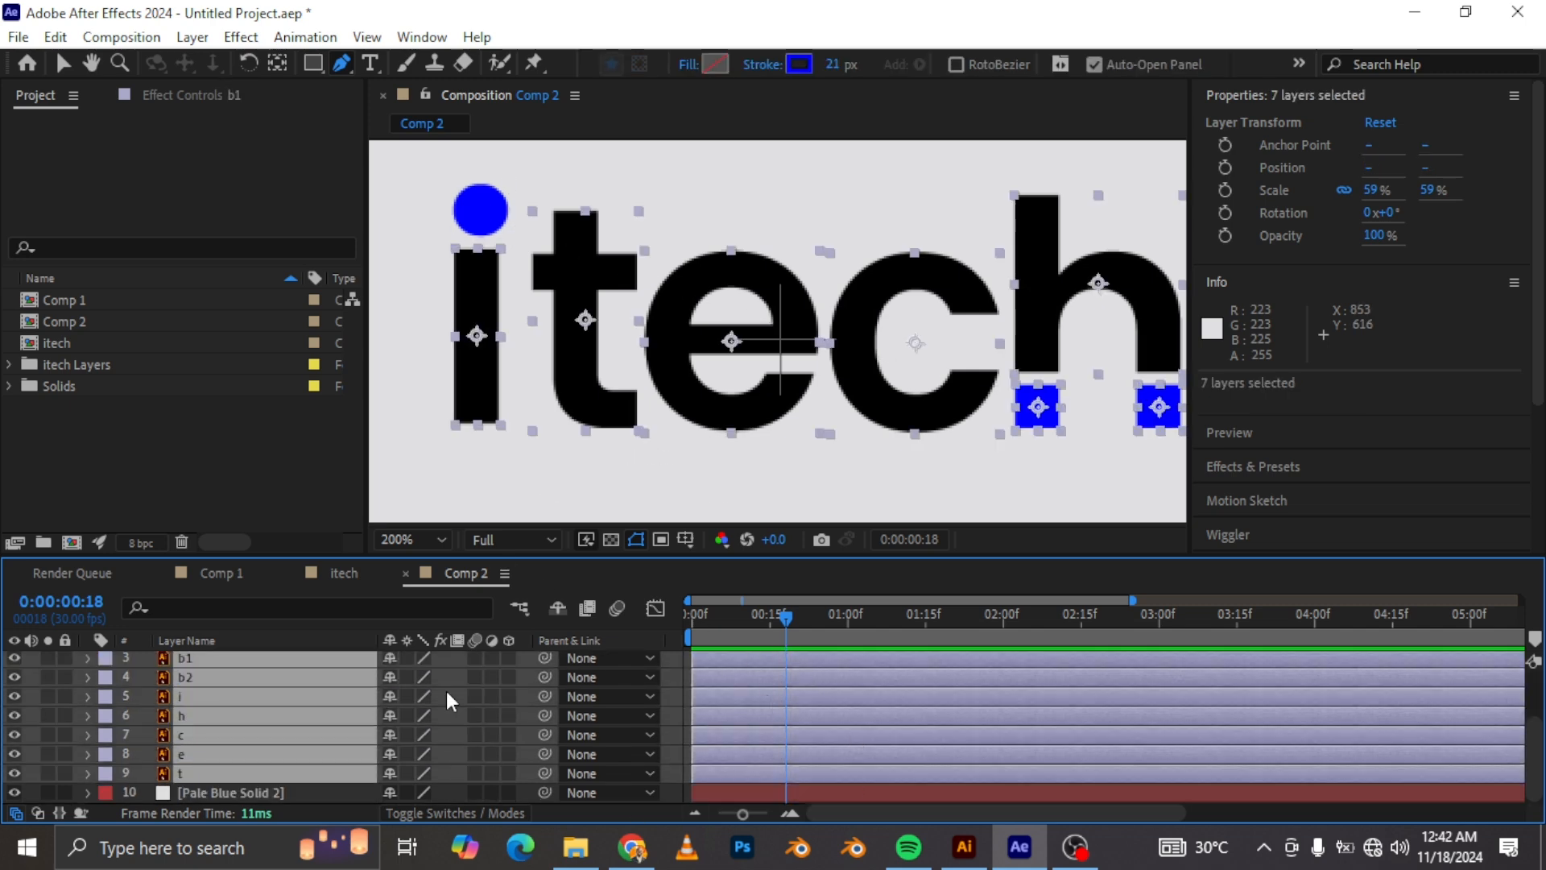
pyautogui.moveTo(708, 692); pyautogui.dragTo(783, 705)
pyautogui.click(755, 639)
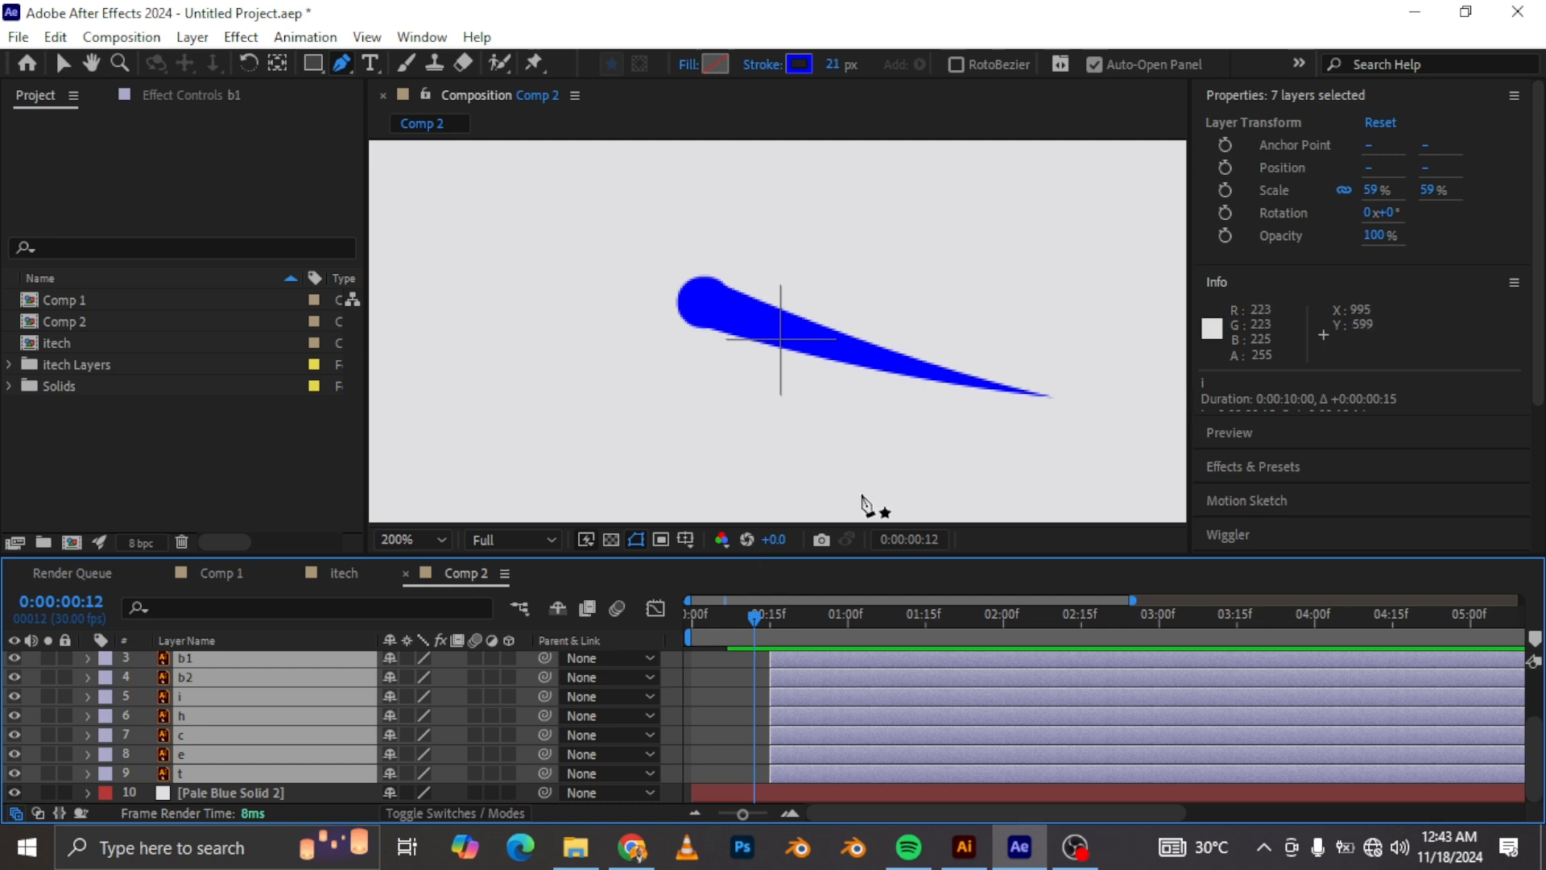
pyautogui.moveTo(789, 669); pyautogui.dragTo(770, 684)
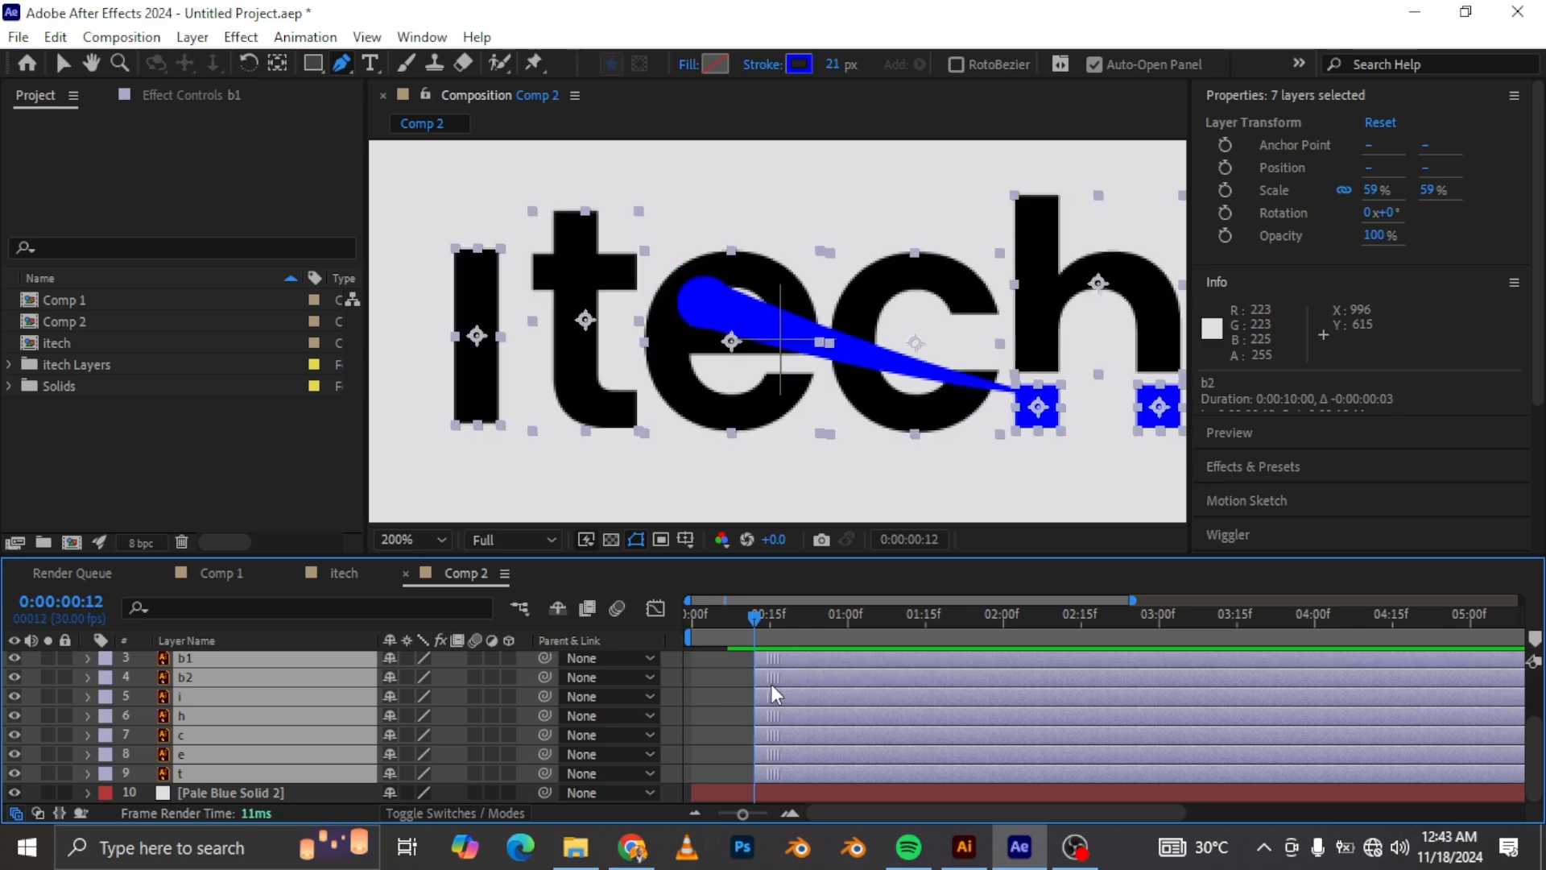
# Step: Select the seven letter layers and add a Scale keyframe at 59% at 0:00:00:21
pyautogui.click(722, 671)
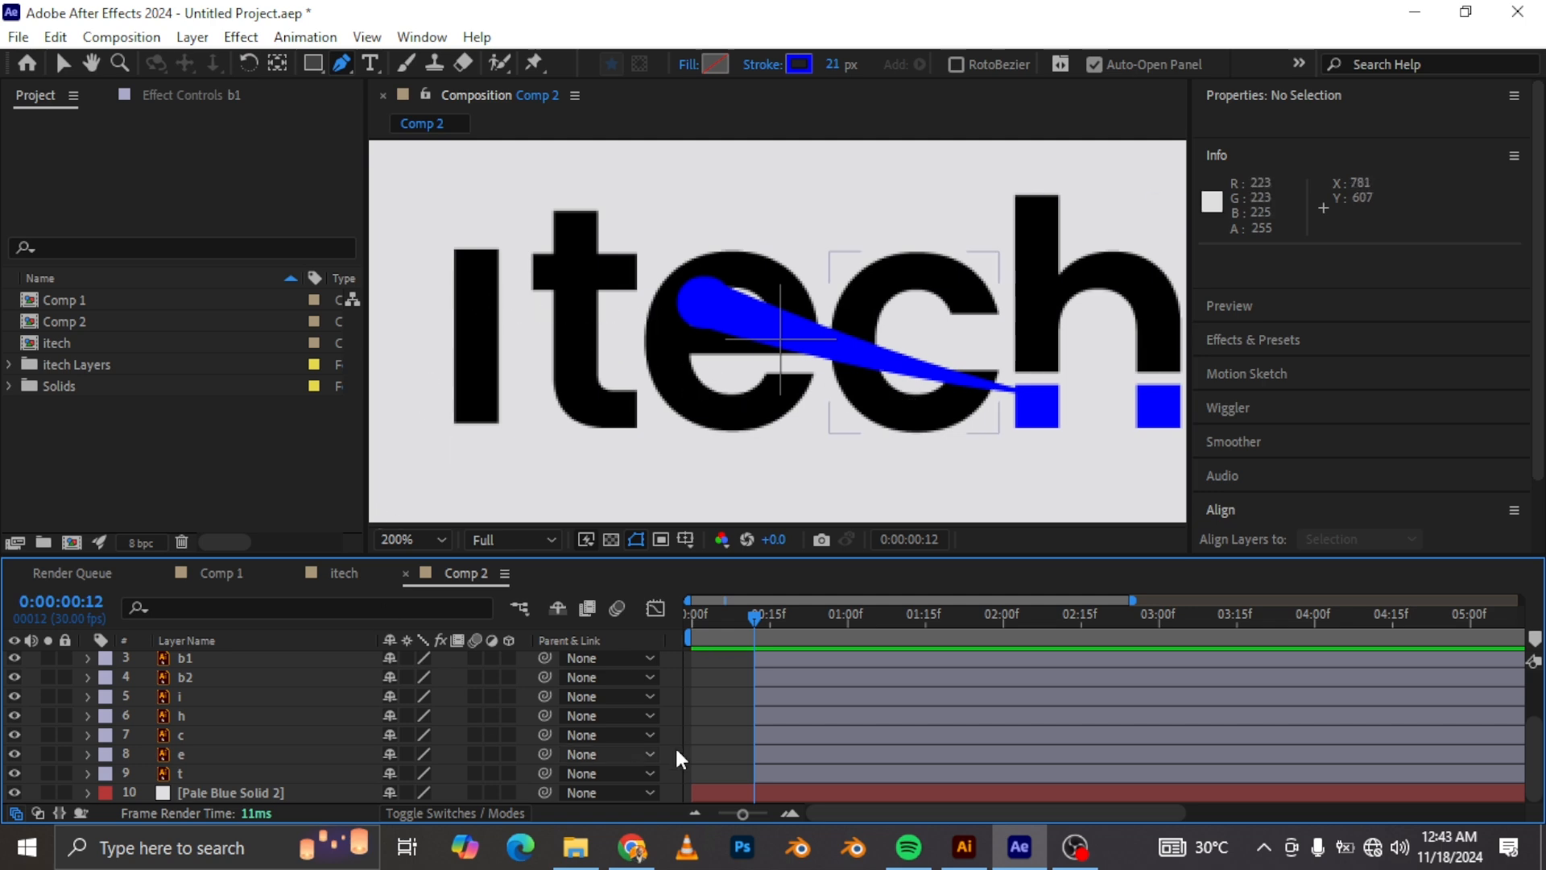
pyautogui.click(210, 775)
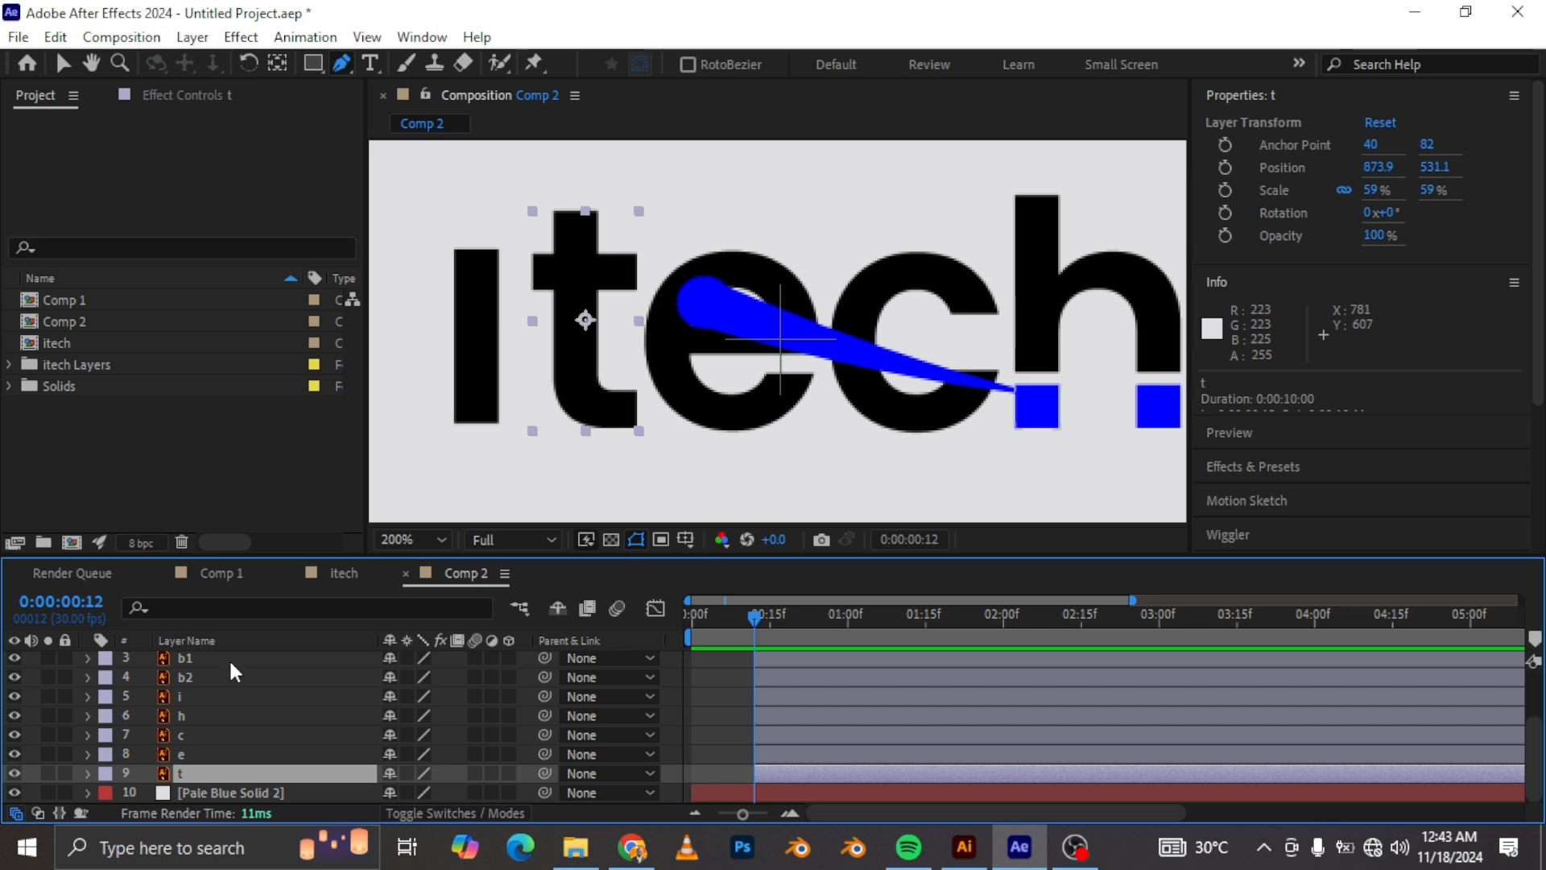
pyautogui.scroll(2, 229, 668)
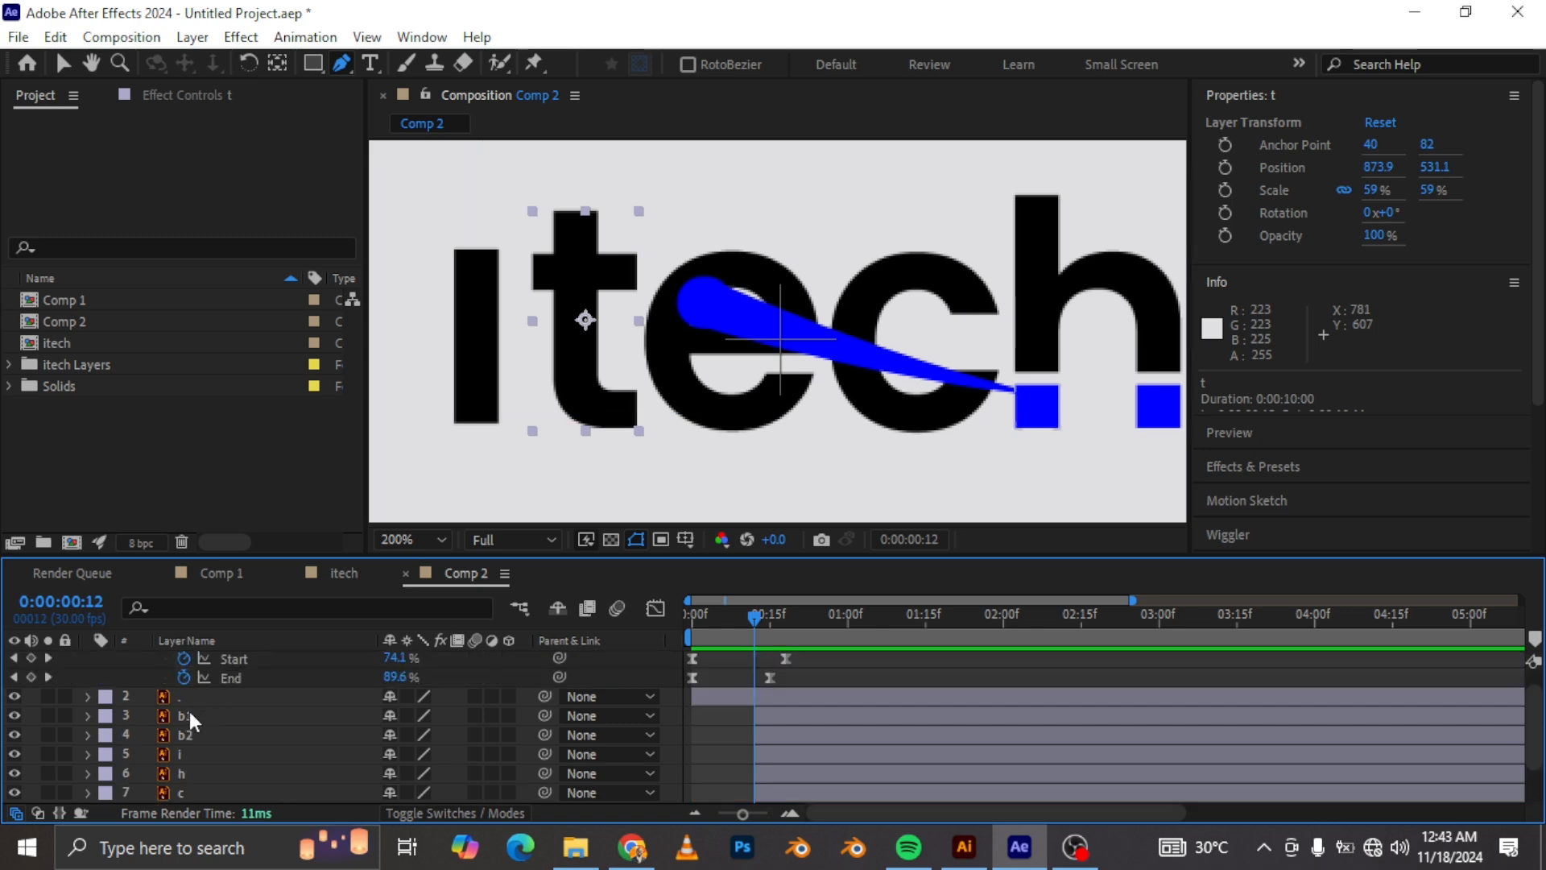
pyautogui.keyDown('shift'); pyautogui.click(187, 717); pyautogui.keyUp('shift')
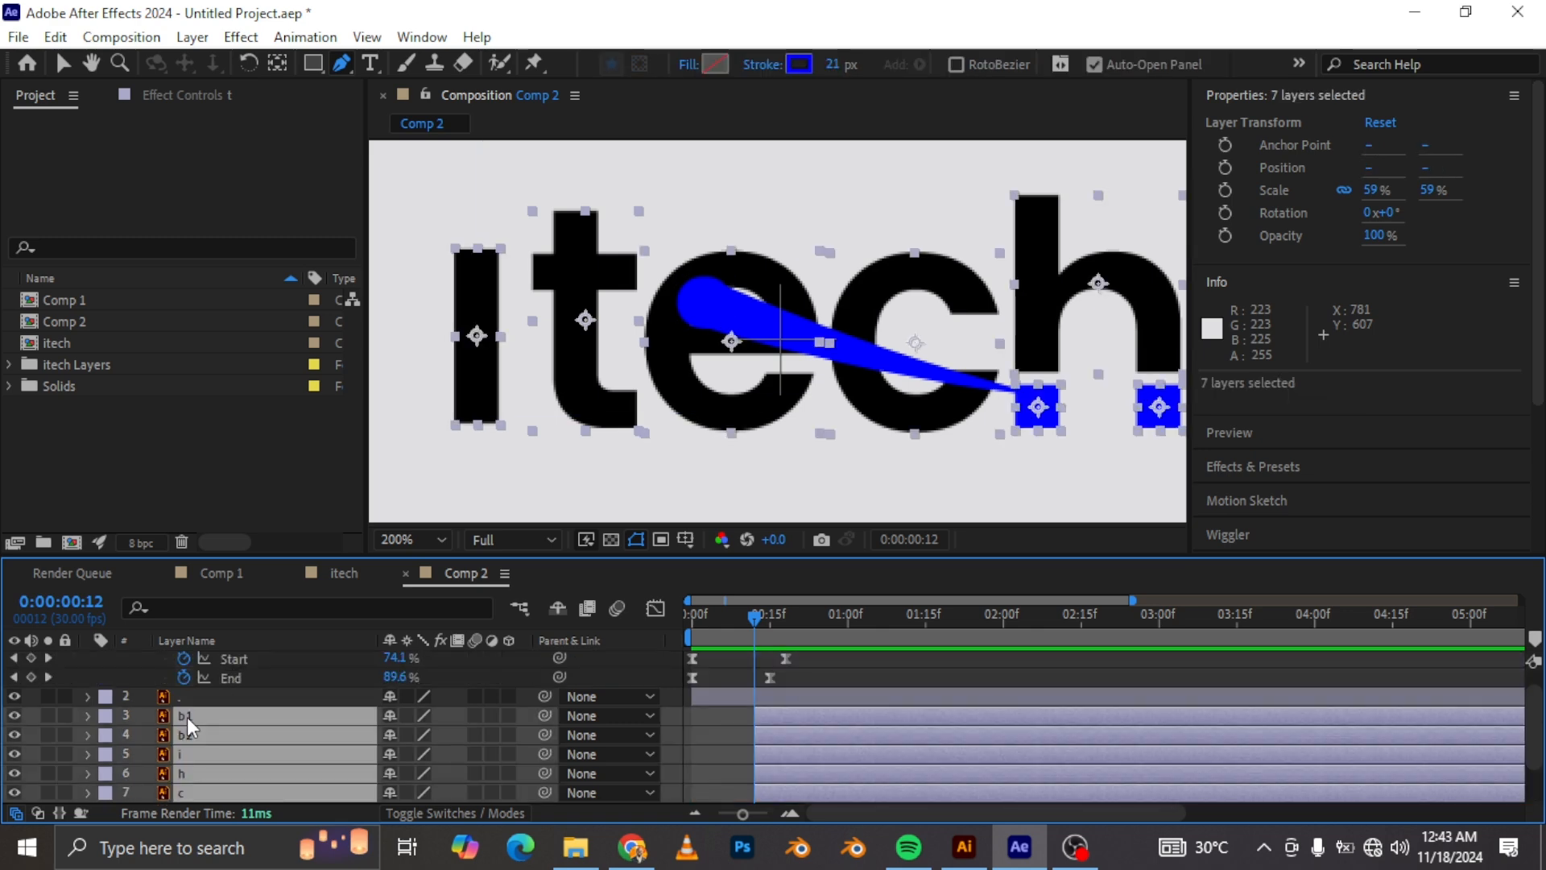
pyautogui.press('s')
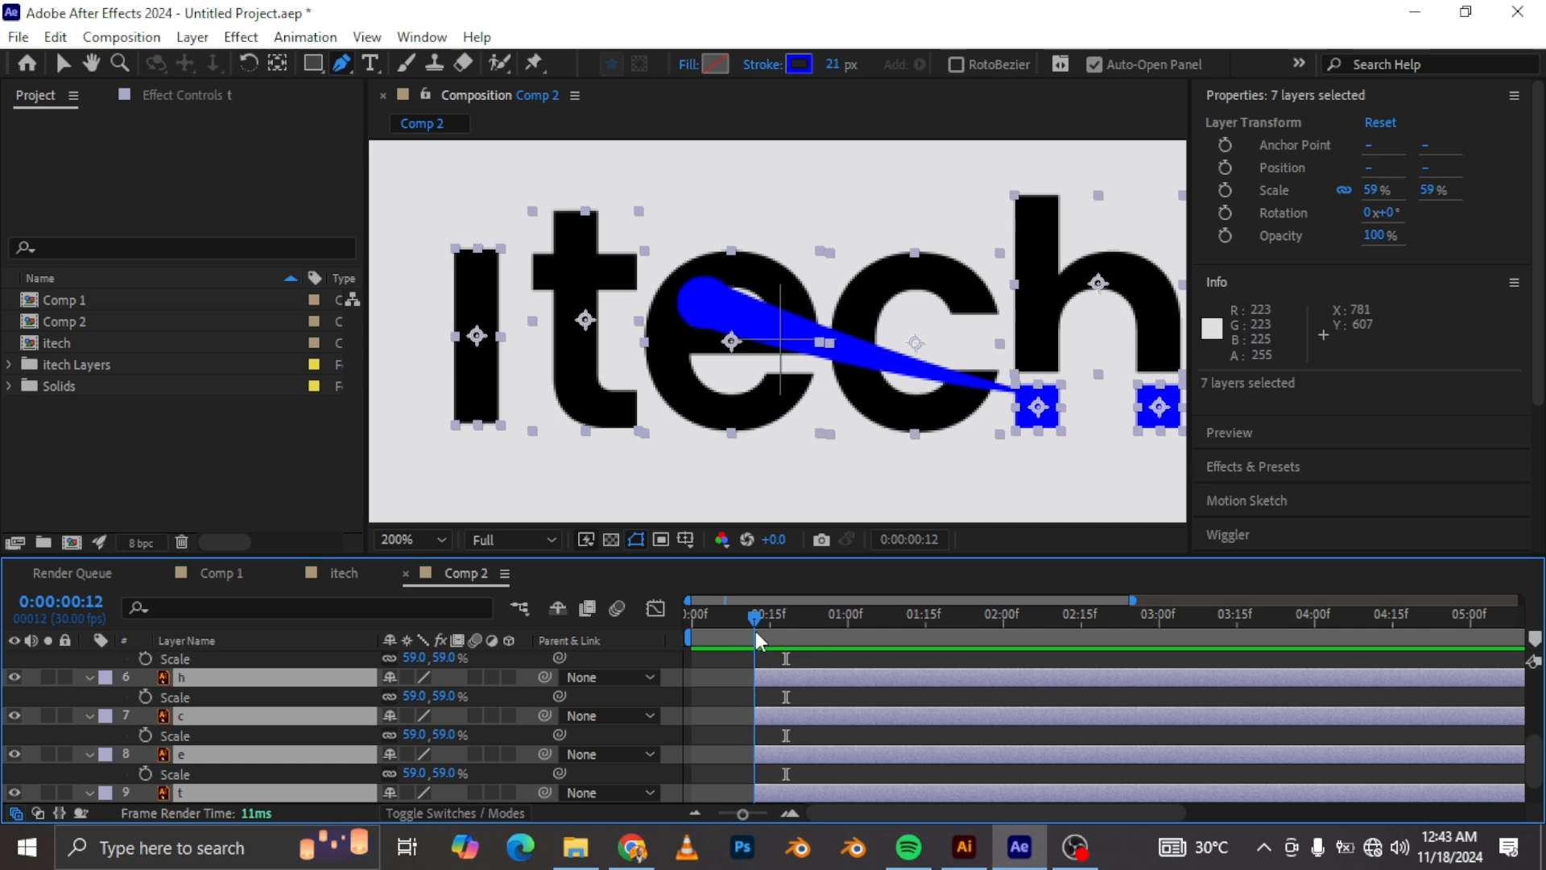
pyautogui.moveTo(765, 614); pyautogui.dragTo(802, 621)
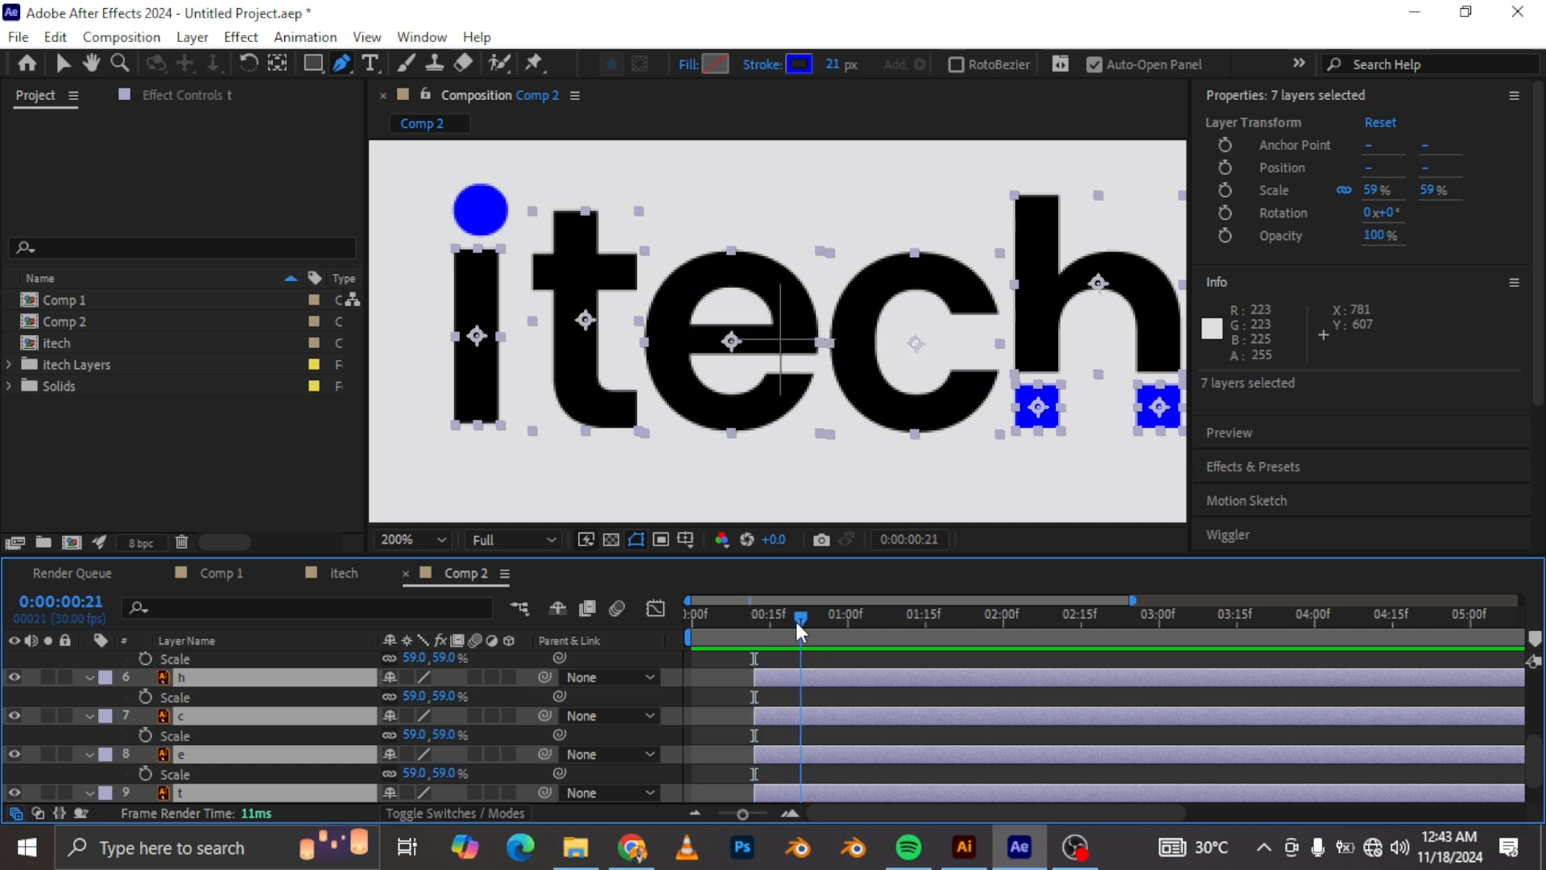
pyautogui.click(146, 697)
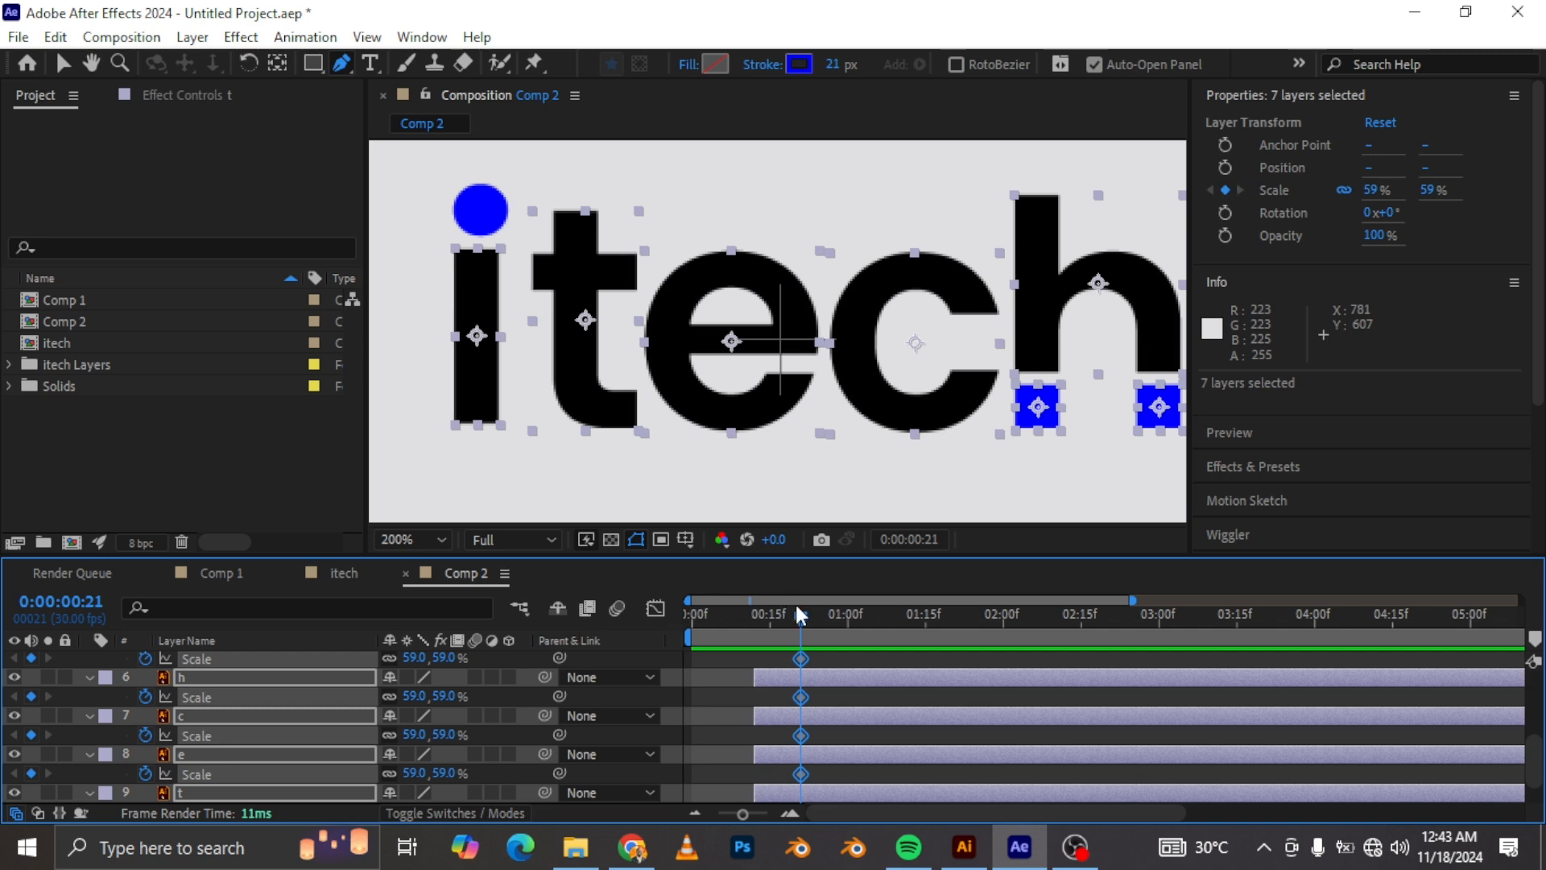
# Step: Set the letter layers' Scale to 63% at 0:00:00:18
pyautogui.moveTo(799, 615)
pyautogui.mouseDown()
pyautogui.moveTo(779, 620)
pyautogui.moveTo(785, 634)
pyautogui.mouseUp()
pyautogui.click(425, 693)
pyautogui.write('6')
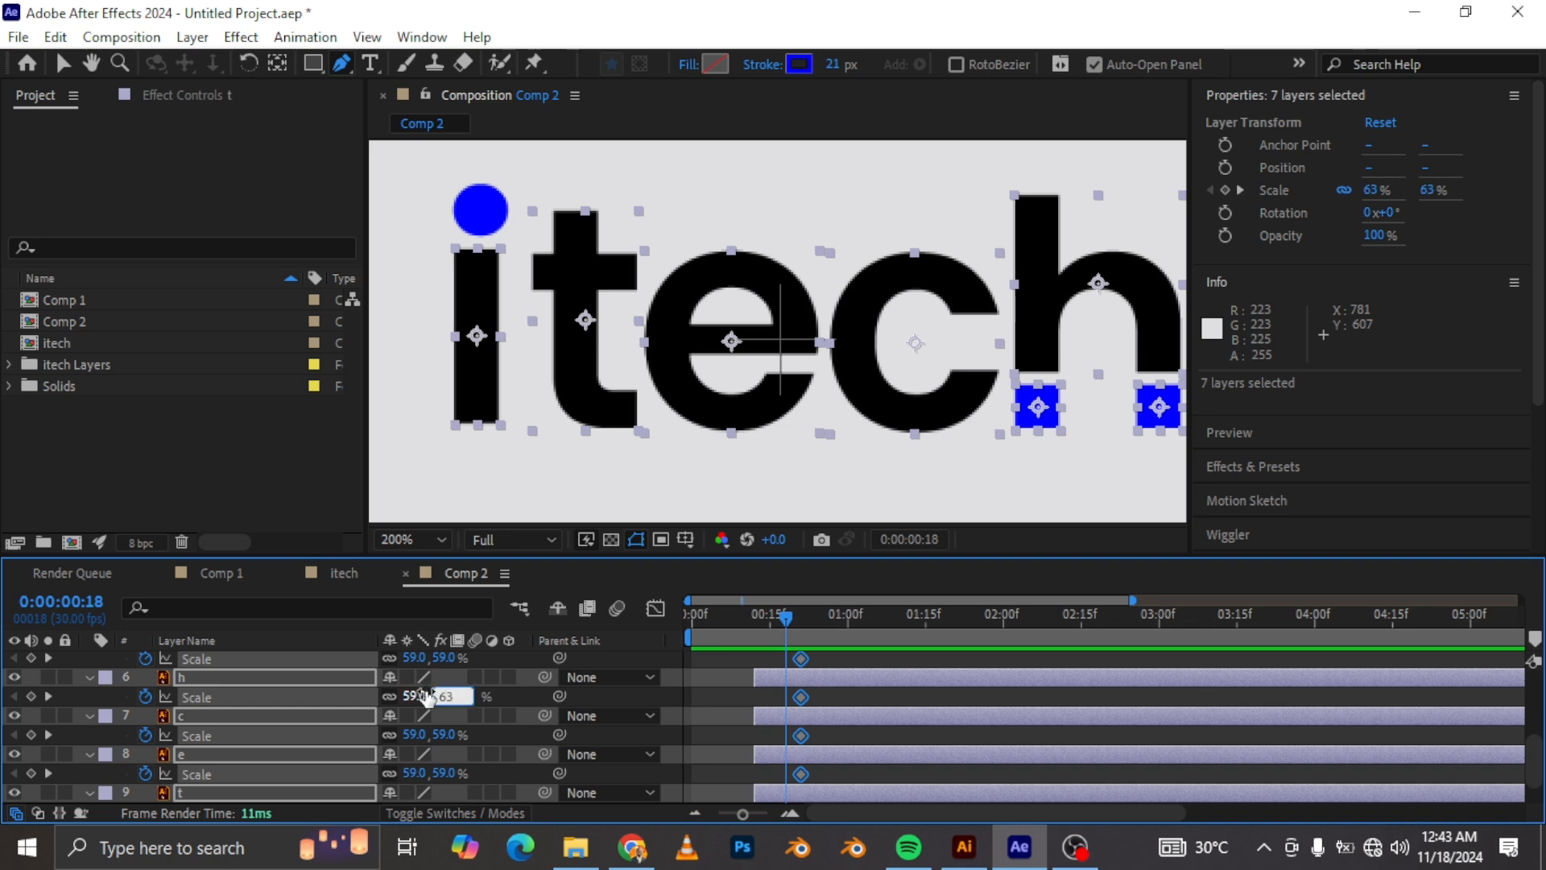
pyautogui.write('3')
pyautogui.press('Return')
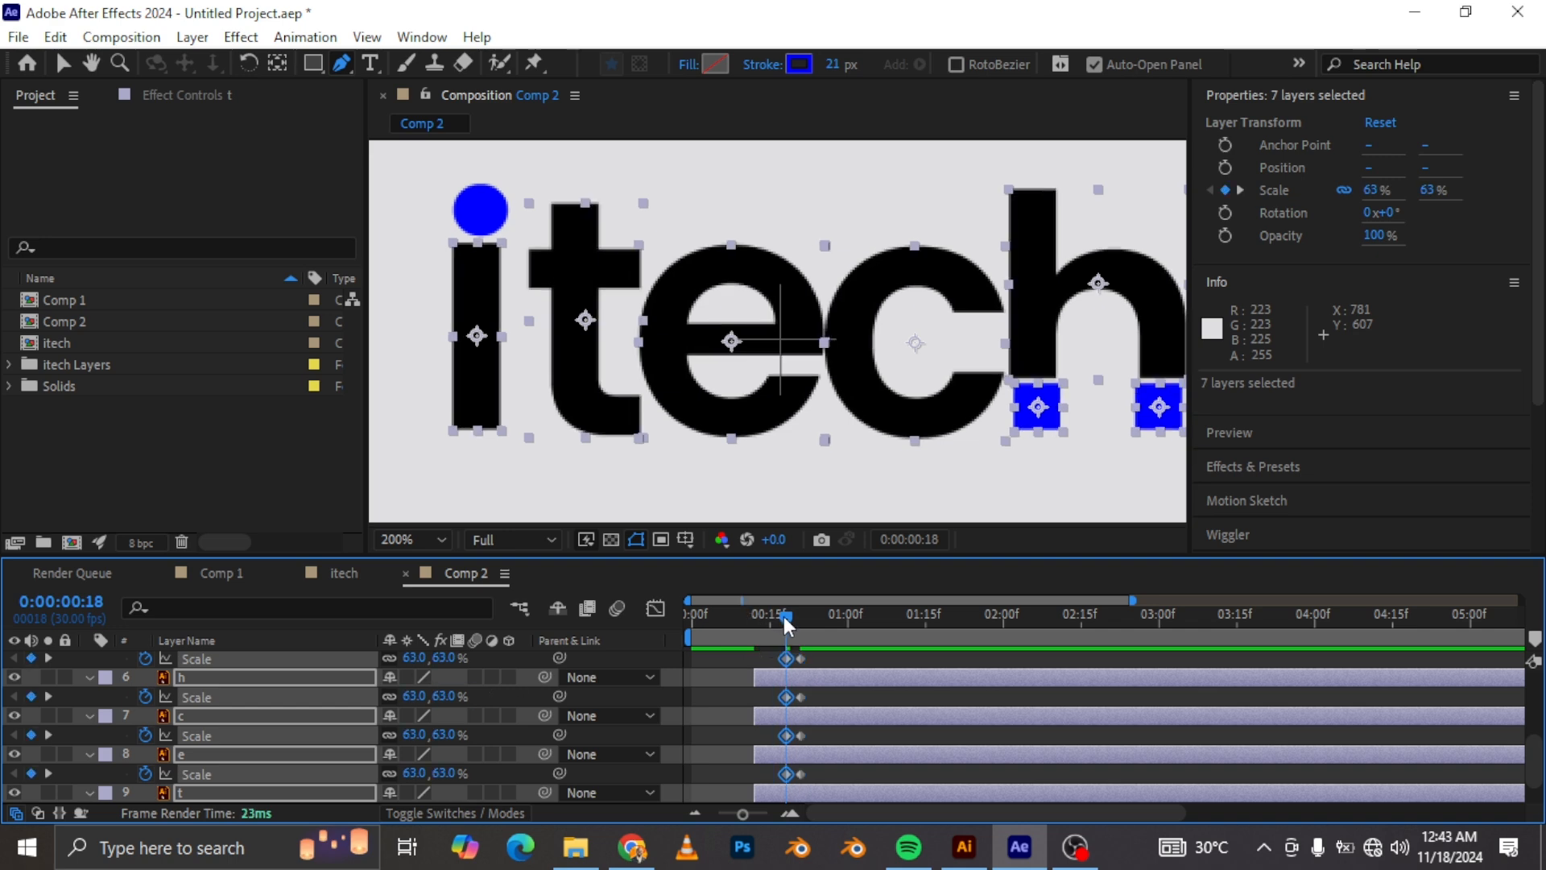
# Step: Set the letter layers' Scale to 0% at 0:00:00:12
pyautogui.click(765, 628)
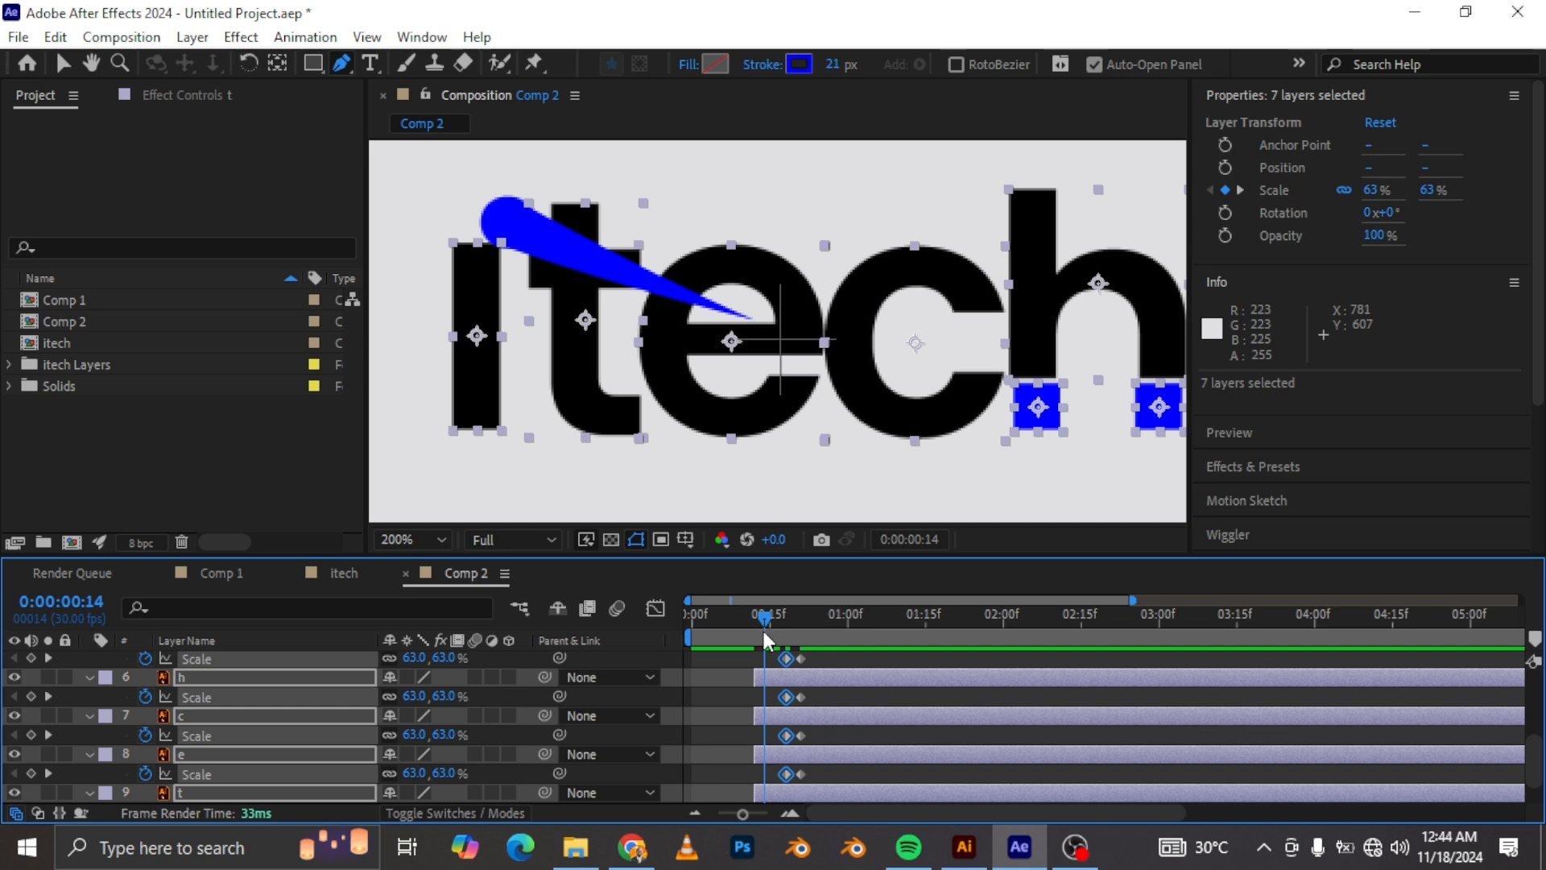
pyautogui.moveTo(756, 633); pyautogui.dragTo(752, 631)
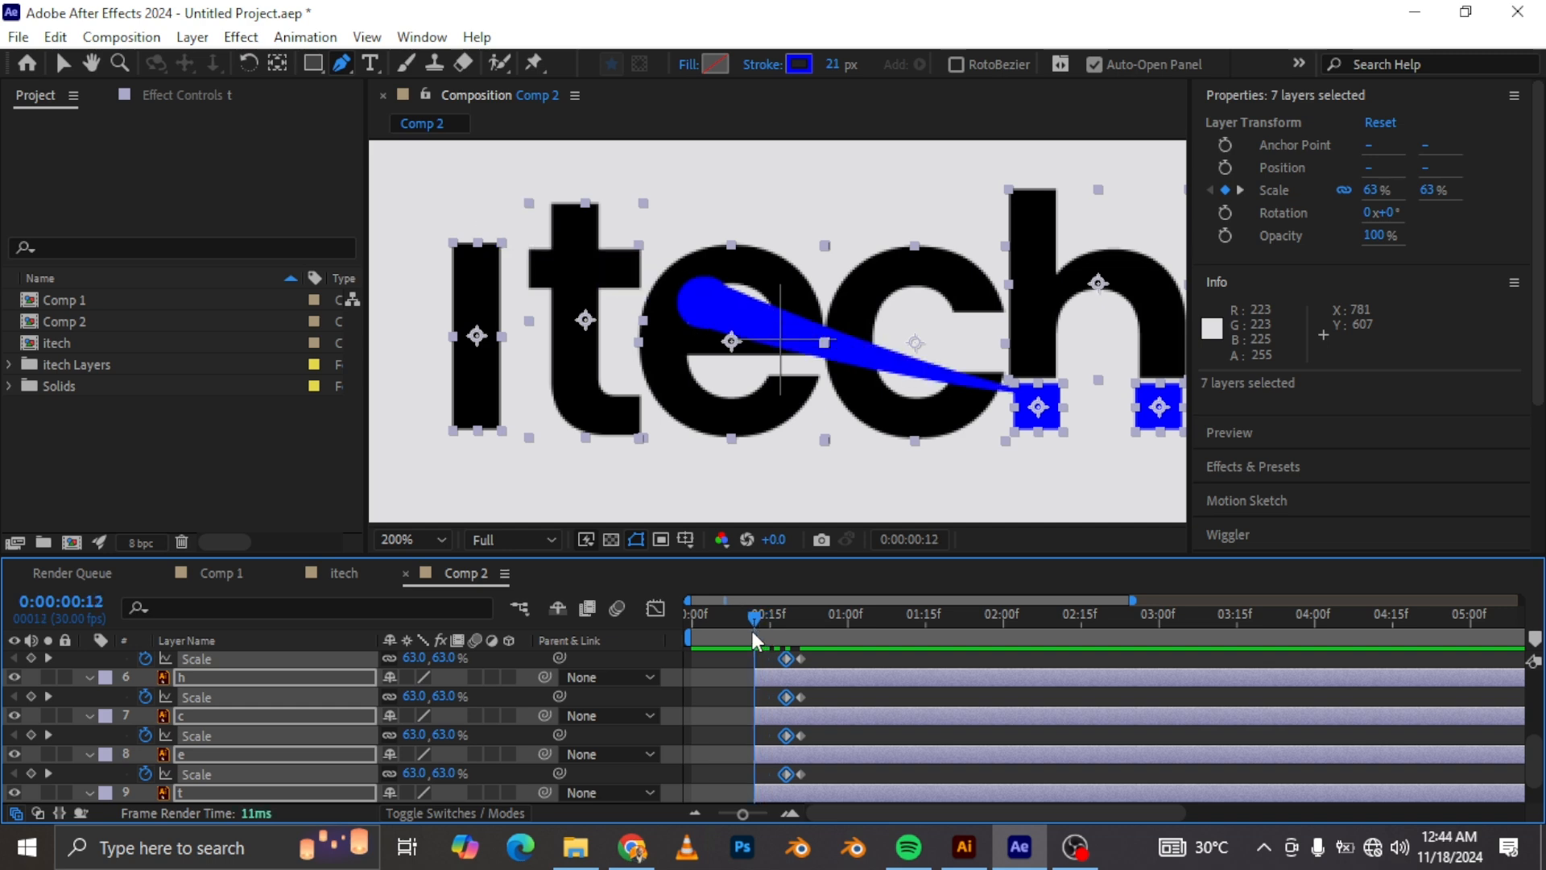
pyautogui.click(443, 703)
pyautogui.write('0')
pyautogui.press('Return')
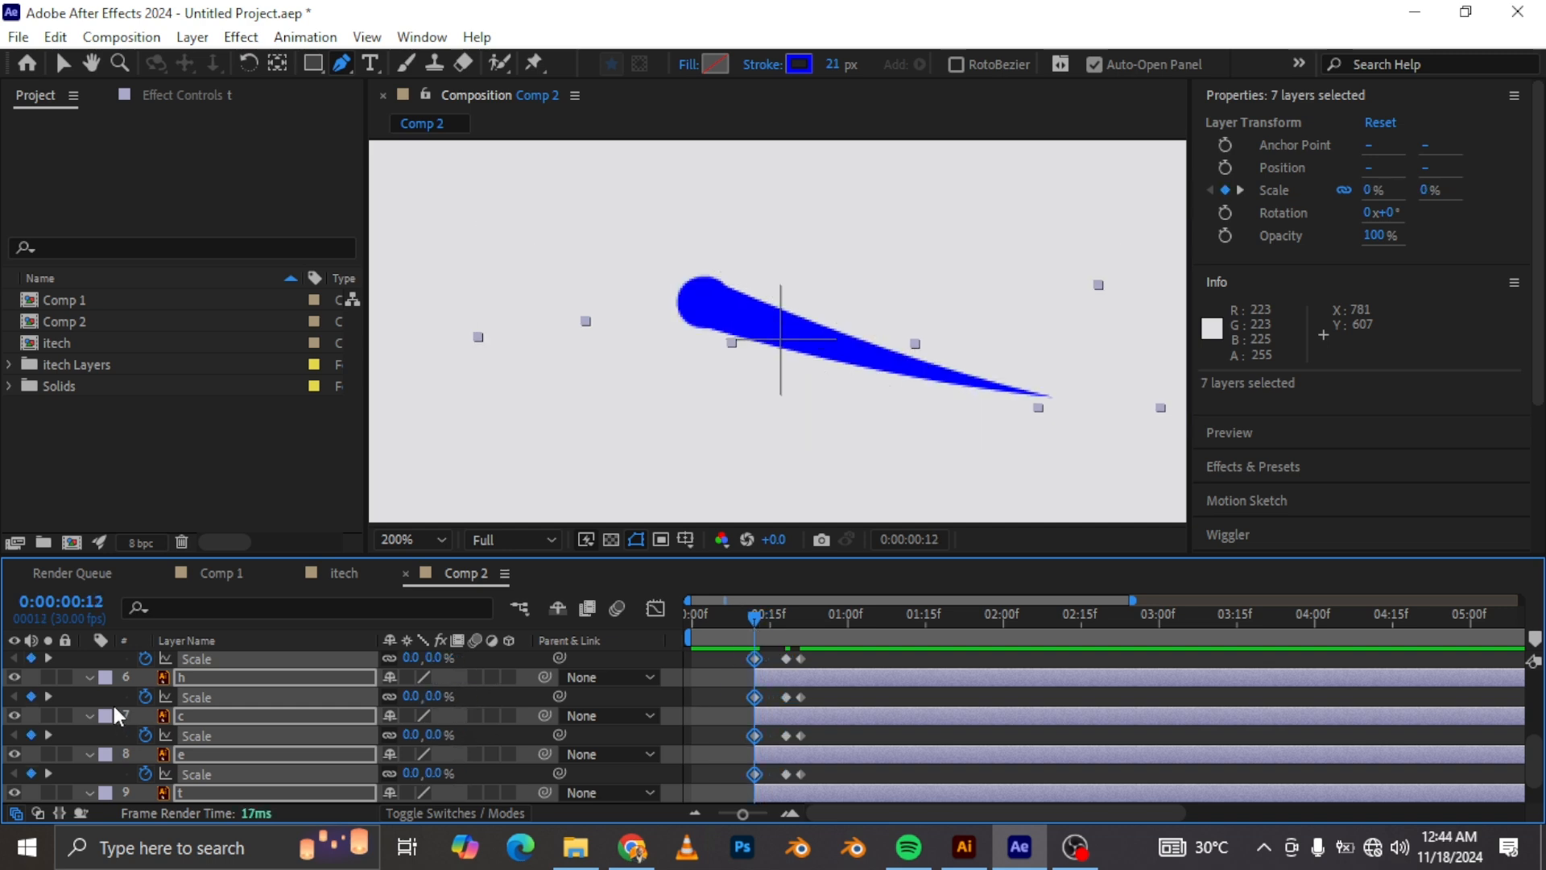
# Step: Collapse the letter layers and move layer h above layer i in the stack
pyautogui.click(89, 677)
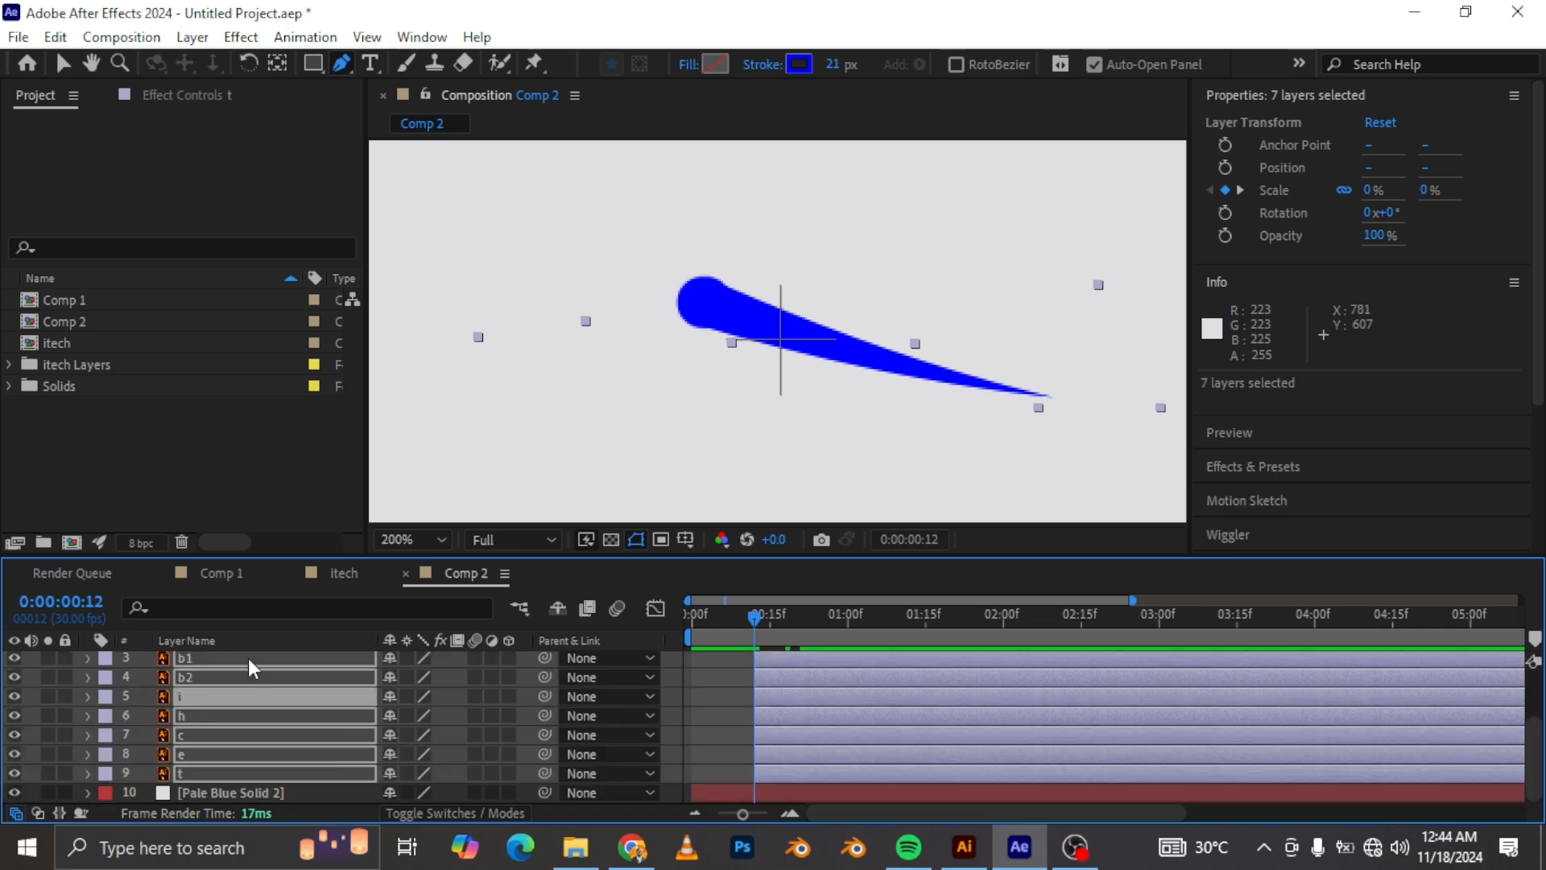
pyautogui.scroll(3, 294, 745)
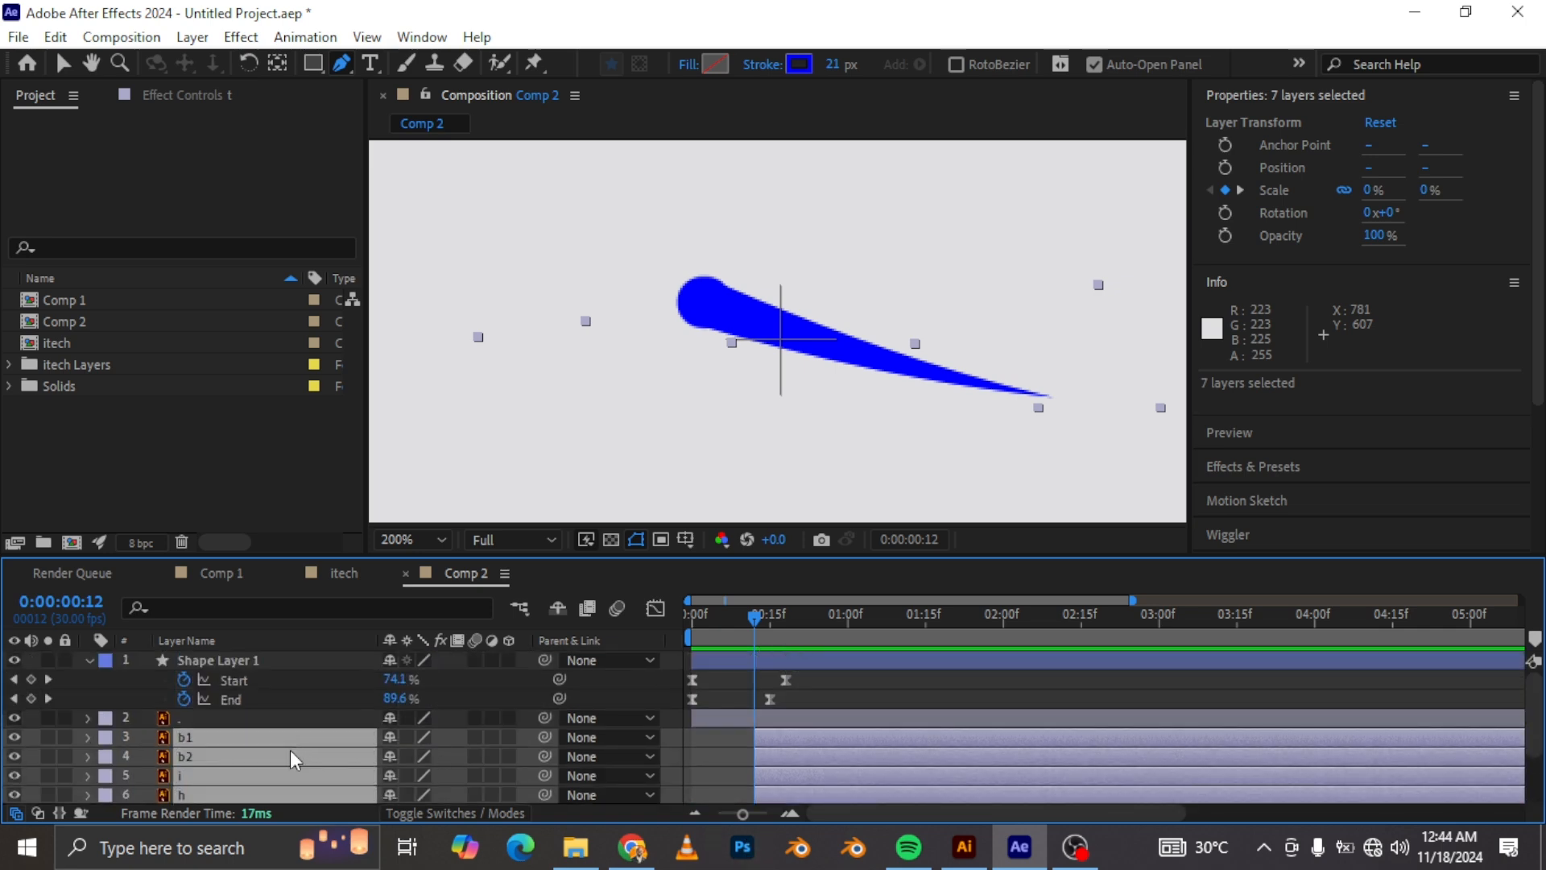
pyautogui.scroll(-3, 289, 750)
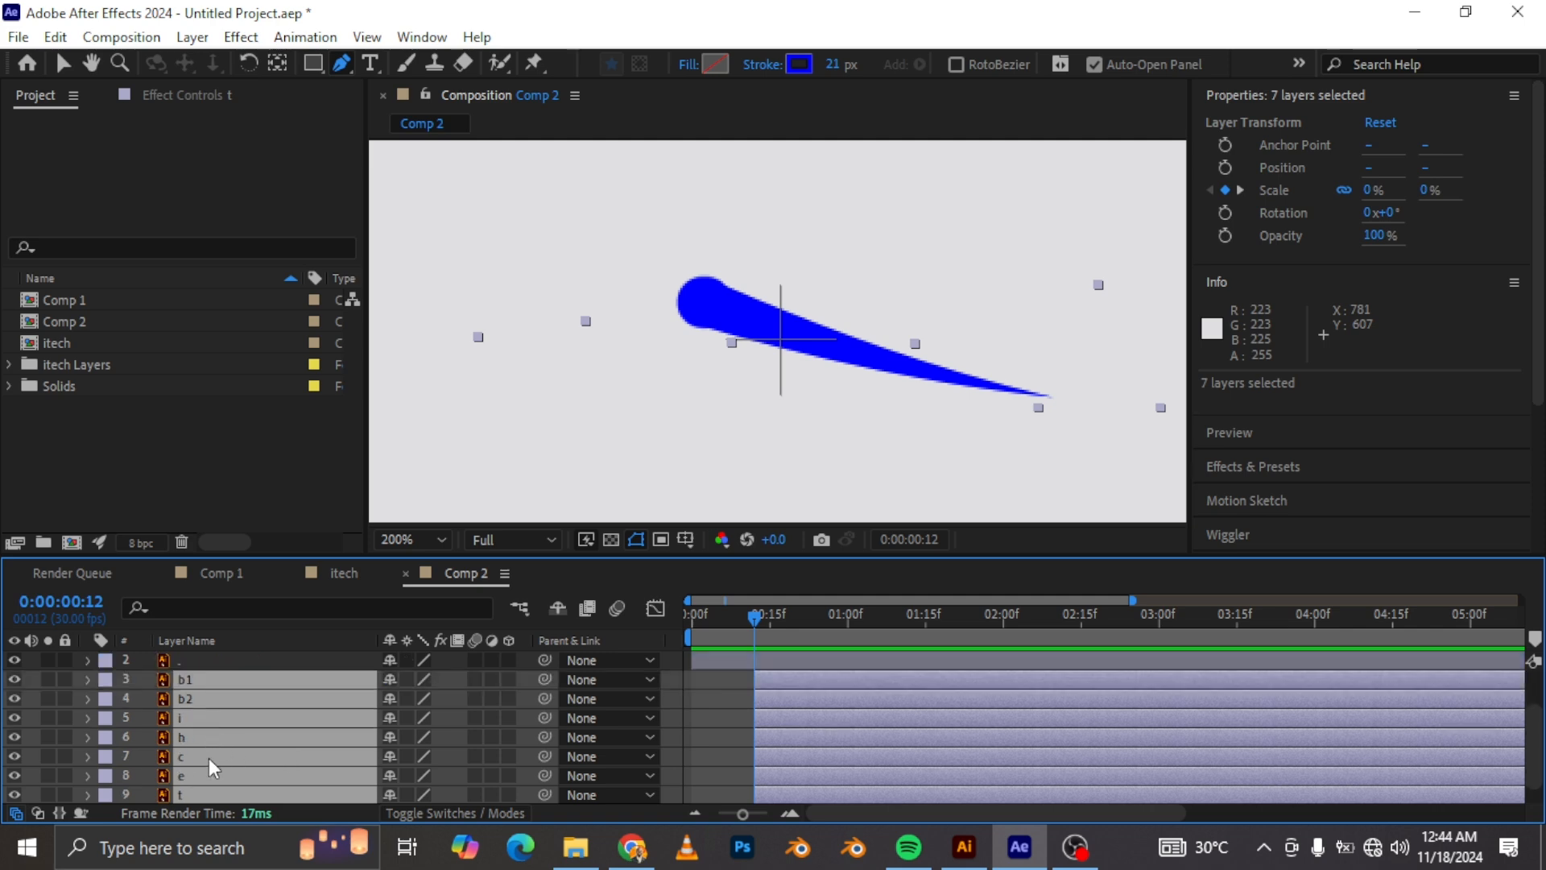
pyautogui.click(31, 660)
pyautogui.moveTo(190, 735); pyautogui.dragTo(209, 701)
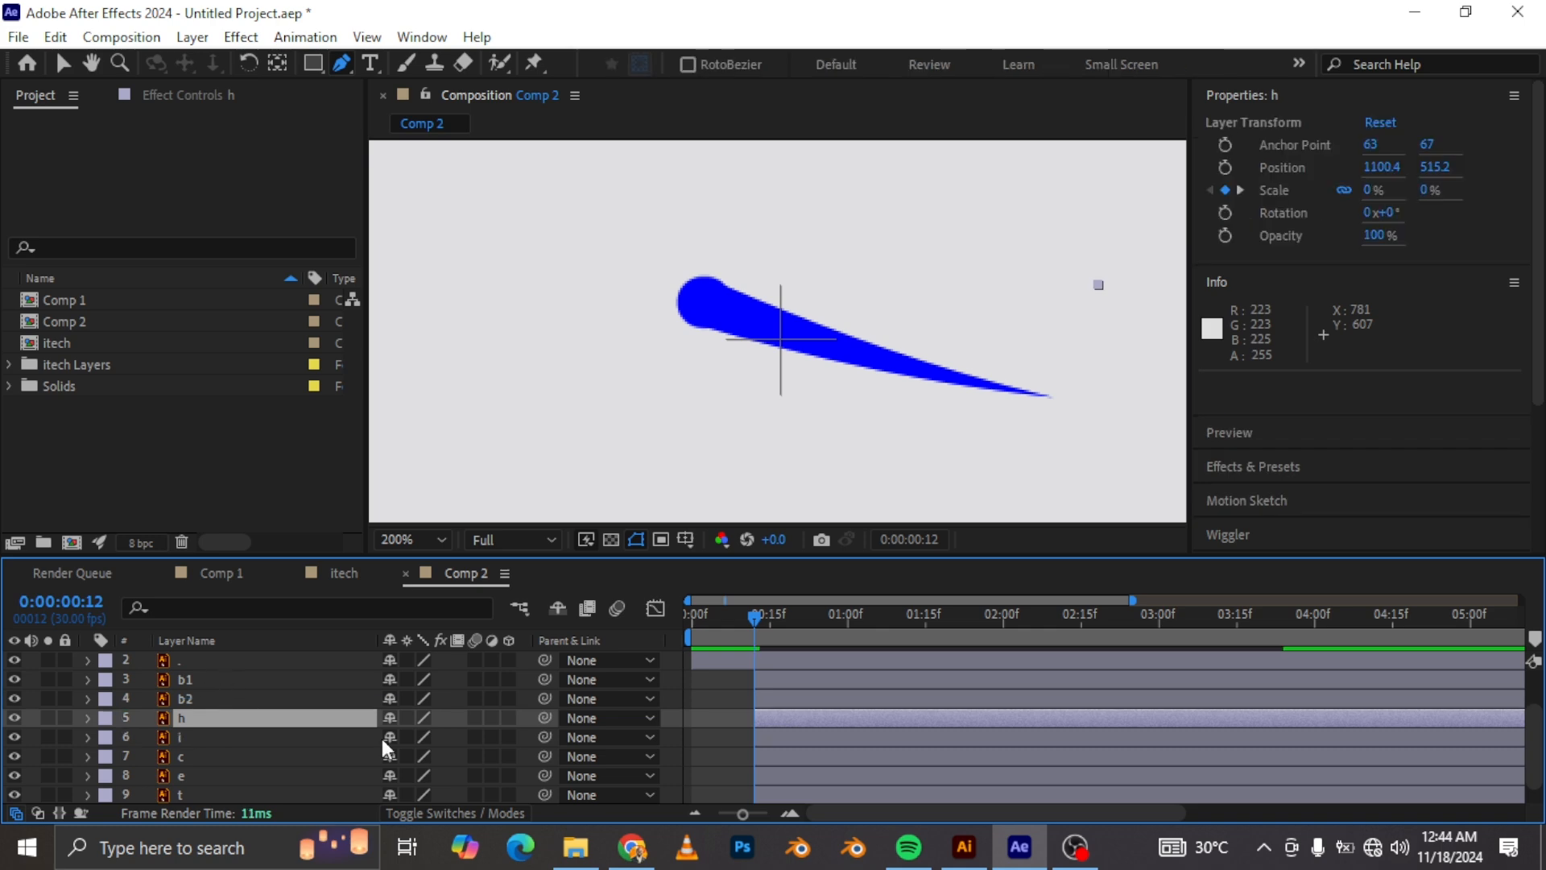
# Step: Stagger the letter layers c, e, t and i so each starts one frame after the previous
pyautogui.moveTo(763, 613)
pyautogui.mouseDown()
pyautogui.moveTo(778, 616)
pyautogui.moveTo(766, 625)
pyautogui.mouseUp()
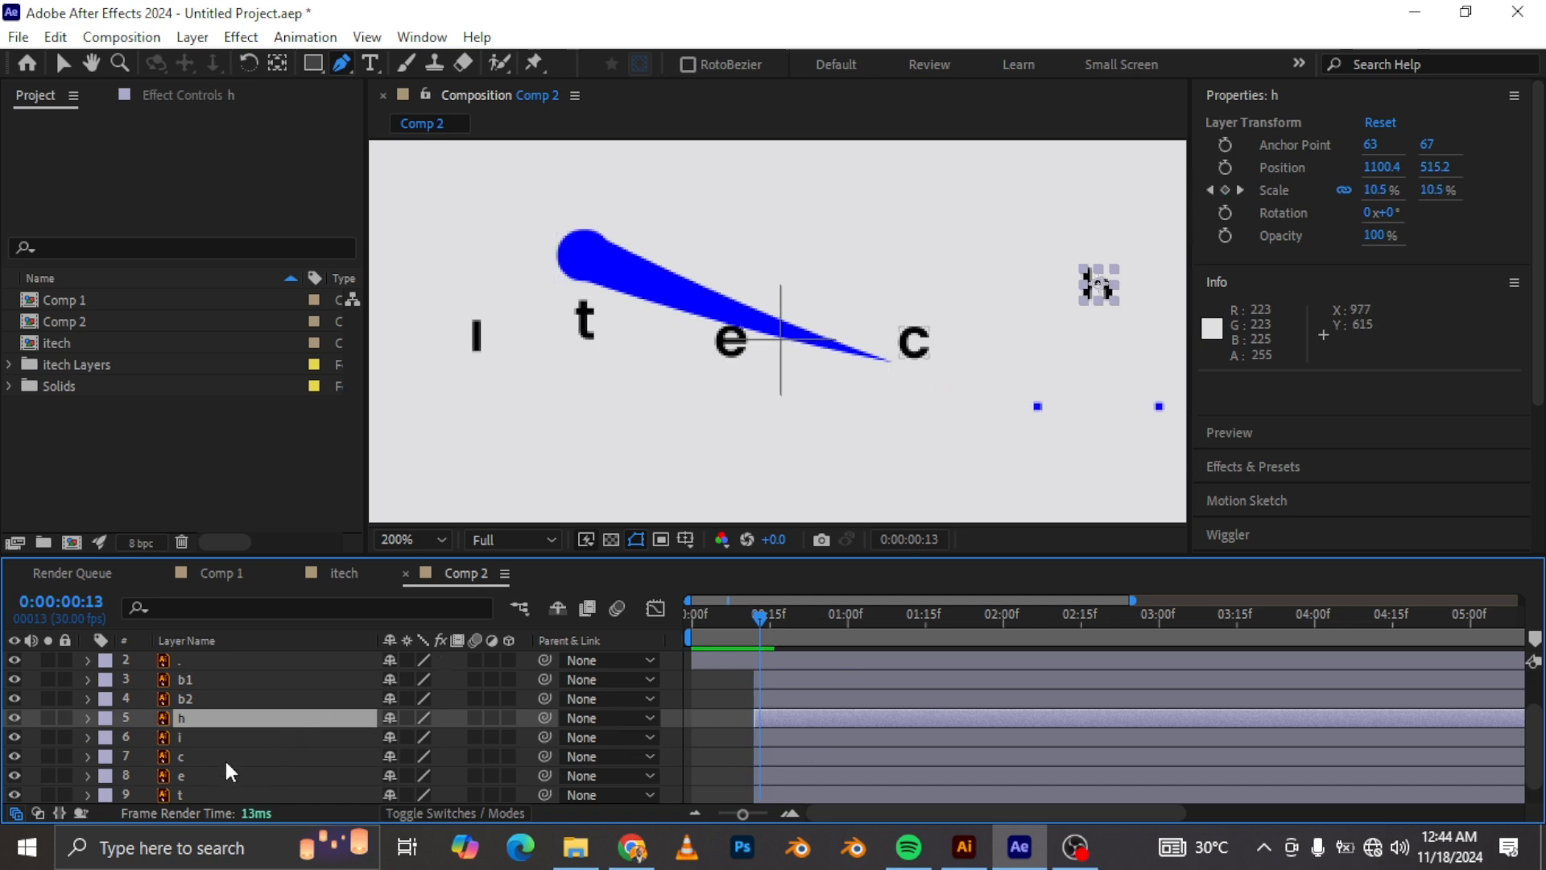
pyautogui.moveTo(789, 756)
pyautogui.mouseDown()
pyautogui.moveTo(806, 757)
pyautogui.moveTo(792, 765)
pyautogui.mouseUp()
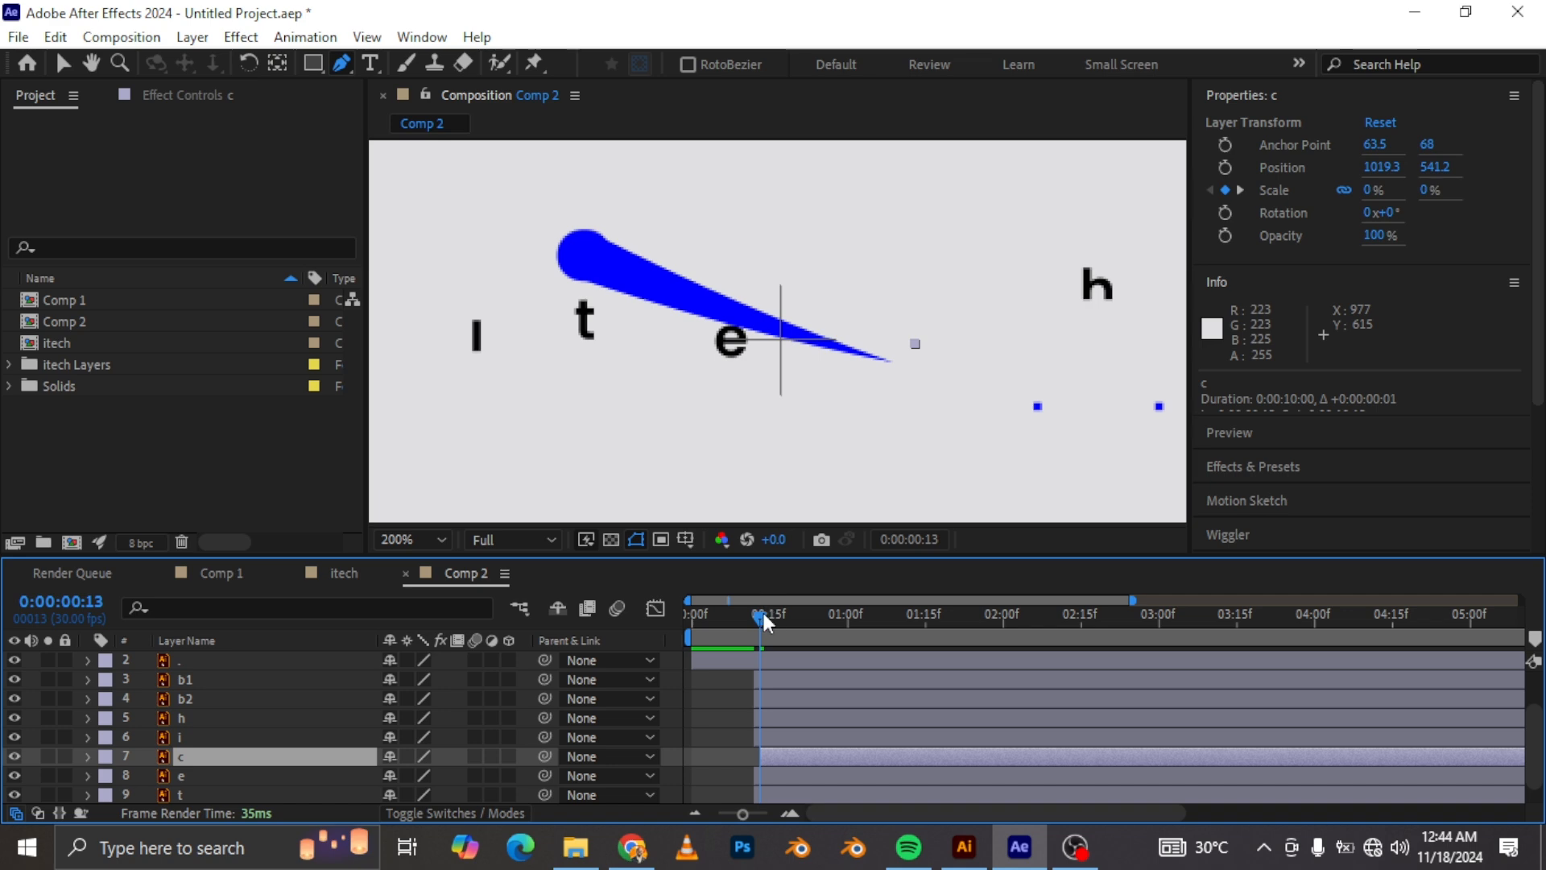
pyautogui.moveTo(767, 614); pyautogui.dragTo(770, 615)
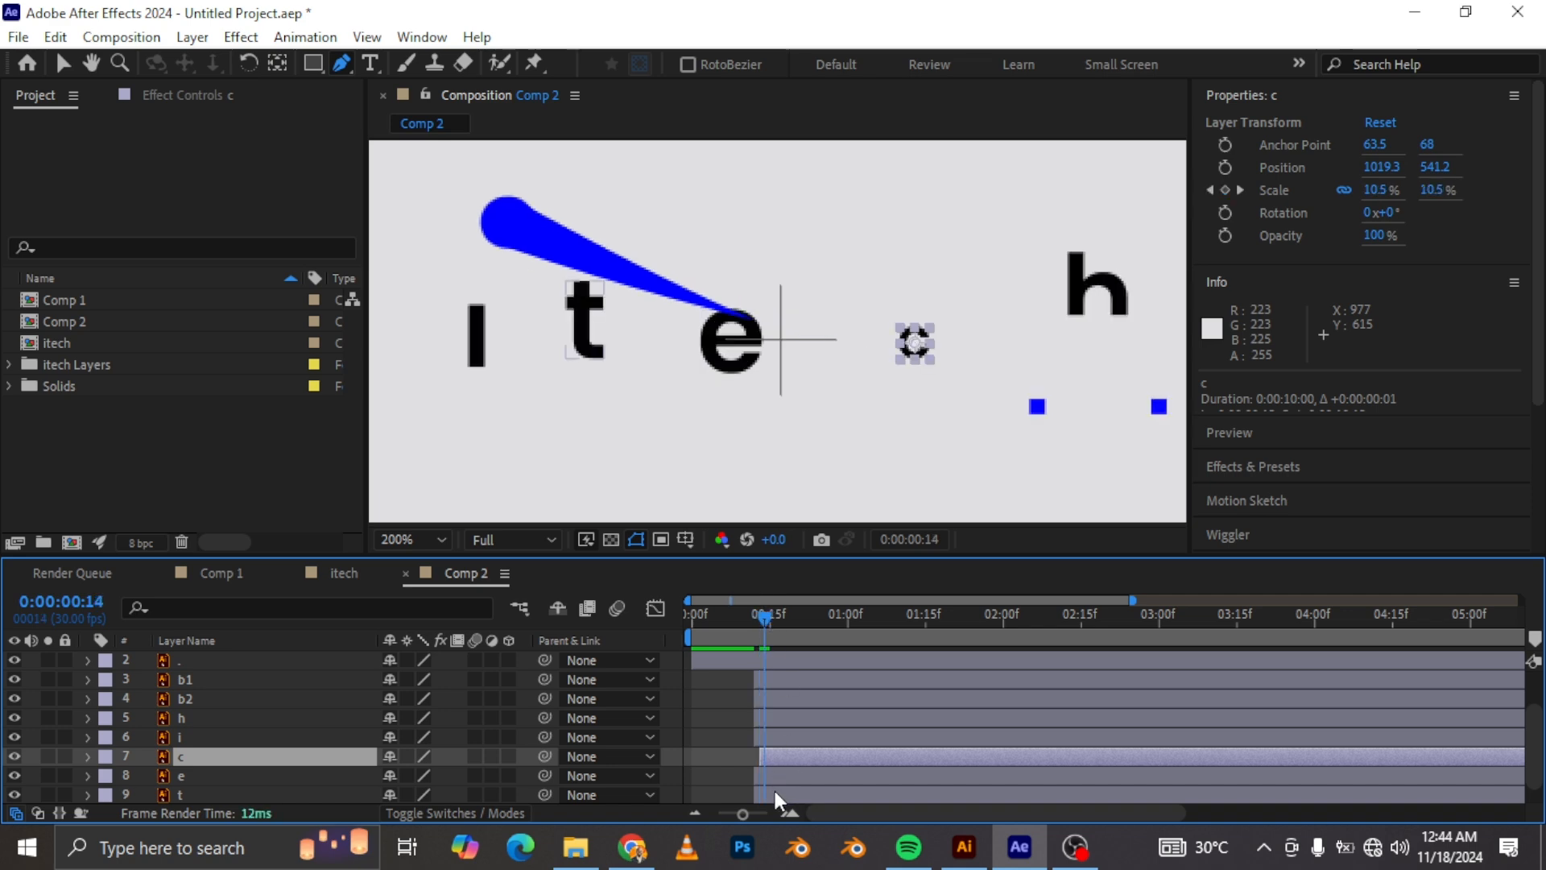
pyautogui.moveTo(770, 771)
pyautogui.mouseDown()
pyautogui.moveTo(790, 771)
pyautogui.moveTo(781, 781)
pyautogui.mouseUp()
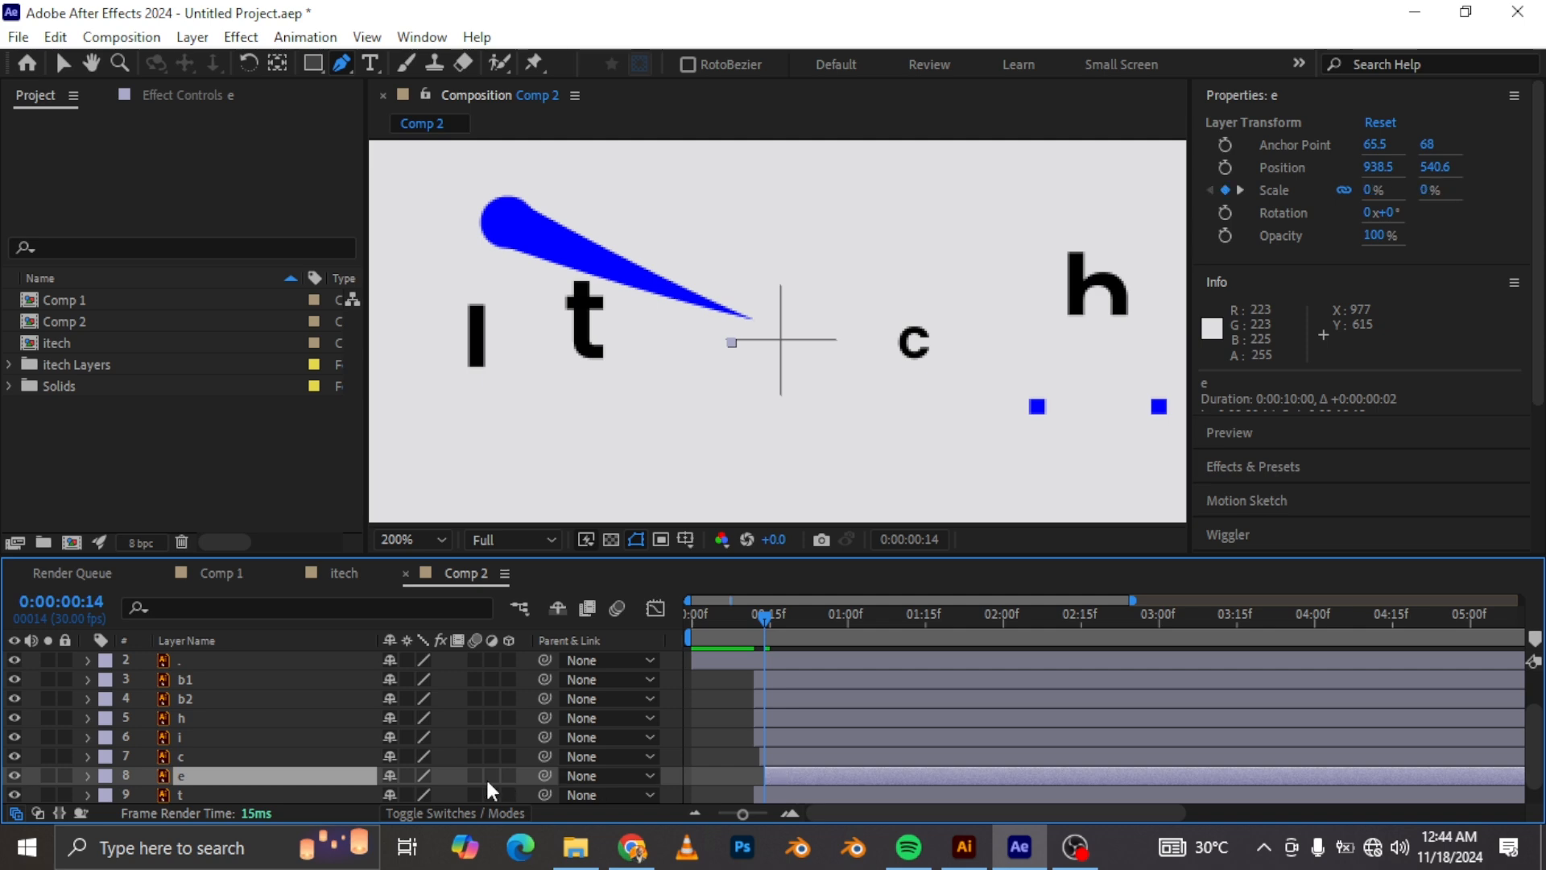
pyautogui.moveTo(765, 619); pyautogui.dragTo(771, 628)
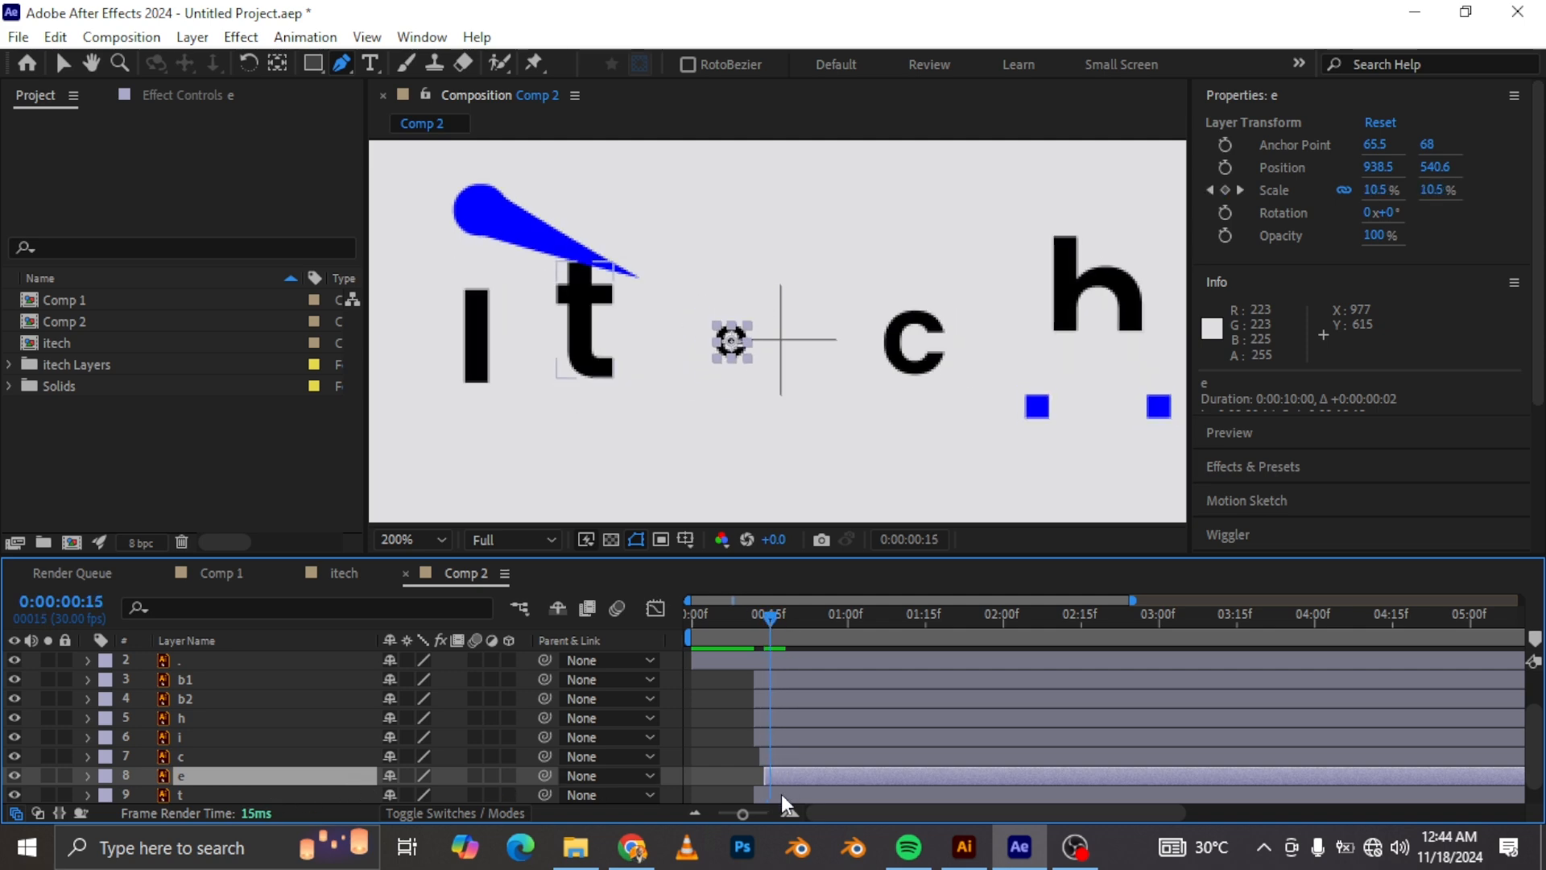
pyautogui.moveTo(781, 794); pyautogui.dragTo(796, 792)
pyautogui.moveTo(766, 620); pyautogui.dragTo(776, 616)
pyautogui.moveTo(790, 717)
pyautogui.mouseDown()
pyautogui.moveTo(808, 725)
pyautogui.moveTo(800, 741)
pyautogui.mouseUp()
pyautogui.hotkey('ctrl', 'z')
# Step: Fit the composition in the viewer and expand the timeline to review the whole 10-second animation
pyautogui.click(746, 618)
pyautogui.click(433, 533)
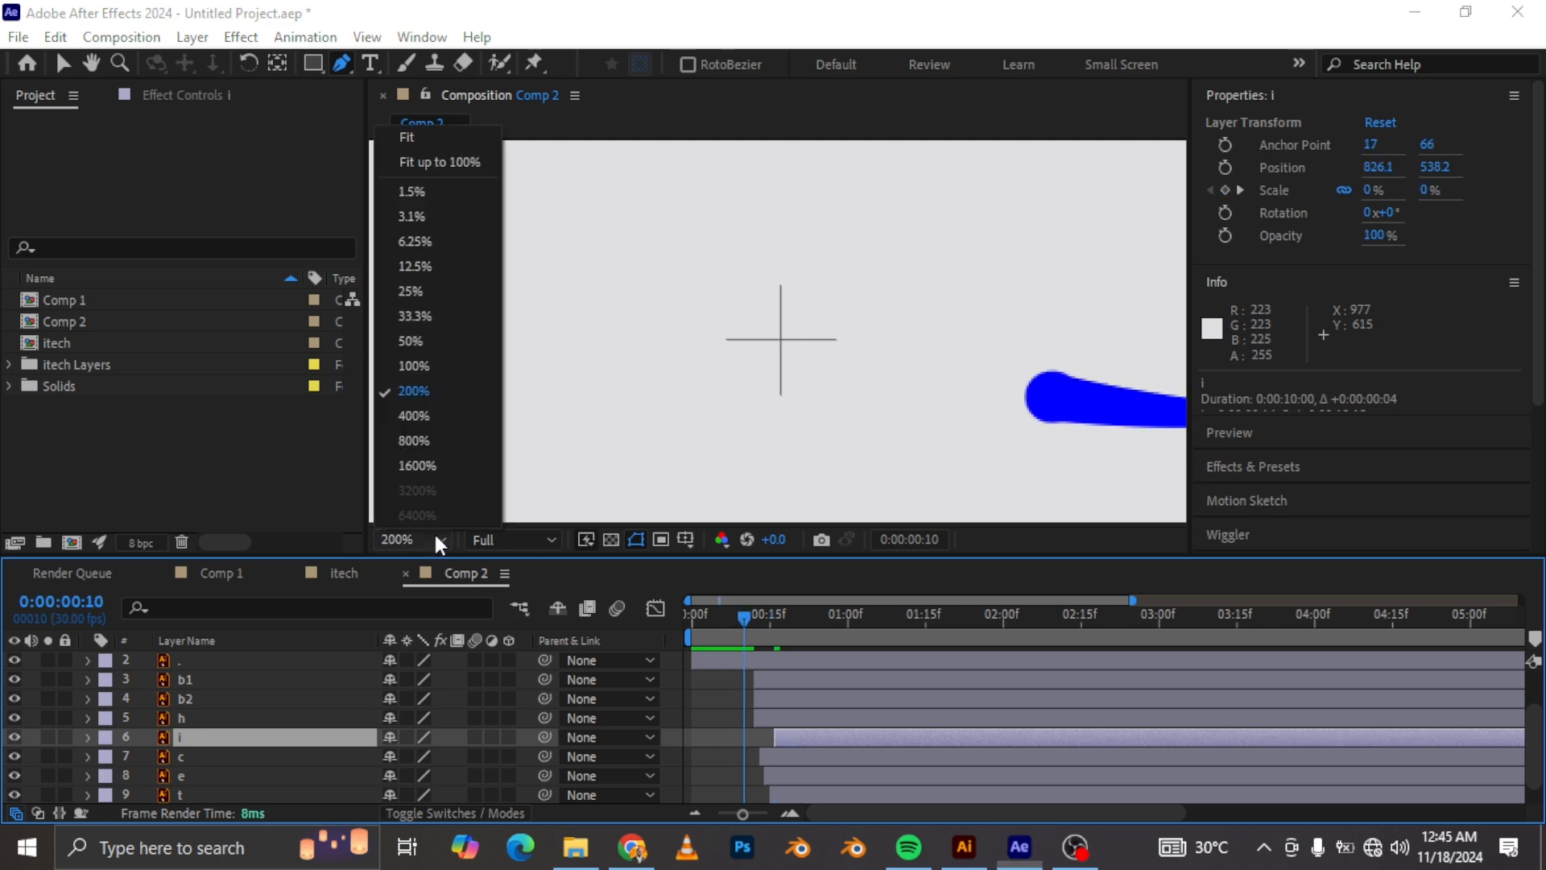
pyautogui.click(451, 141)
pyautogui.moveTo(1132, 601); pyautogui.dragTo(852, 644)
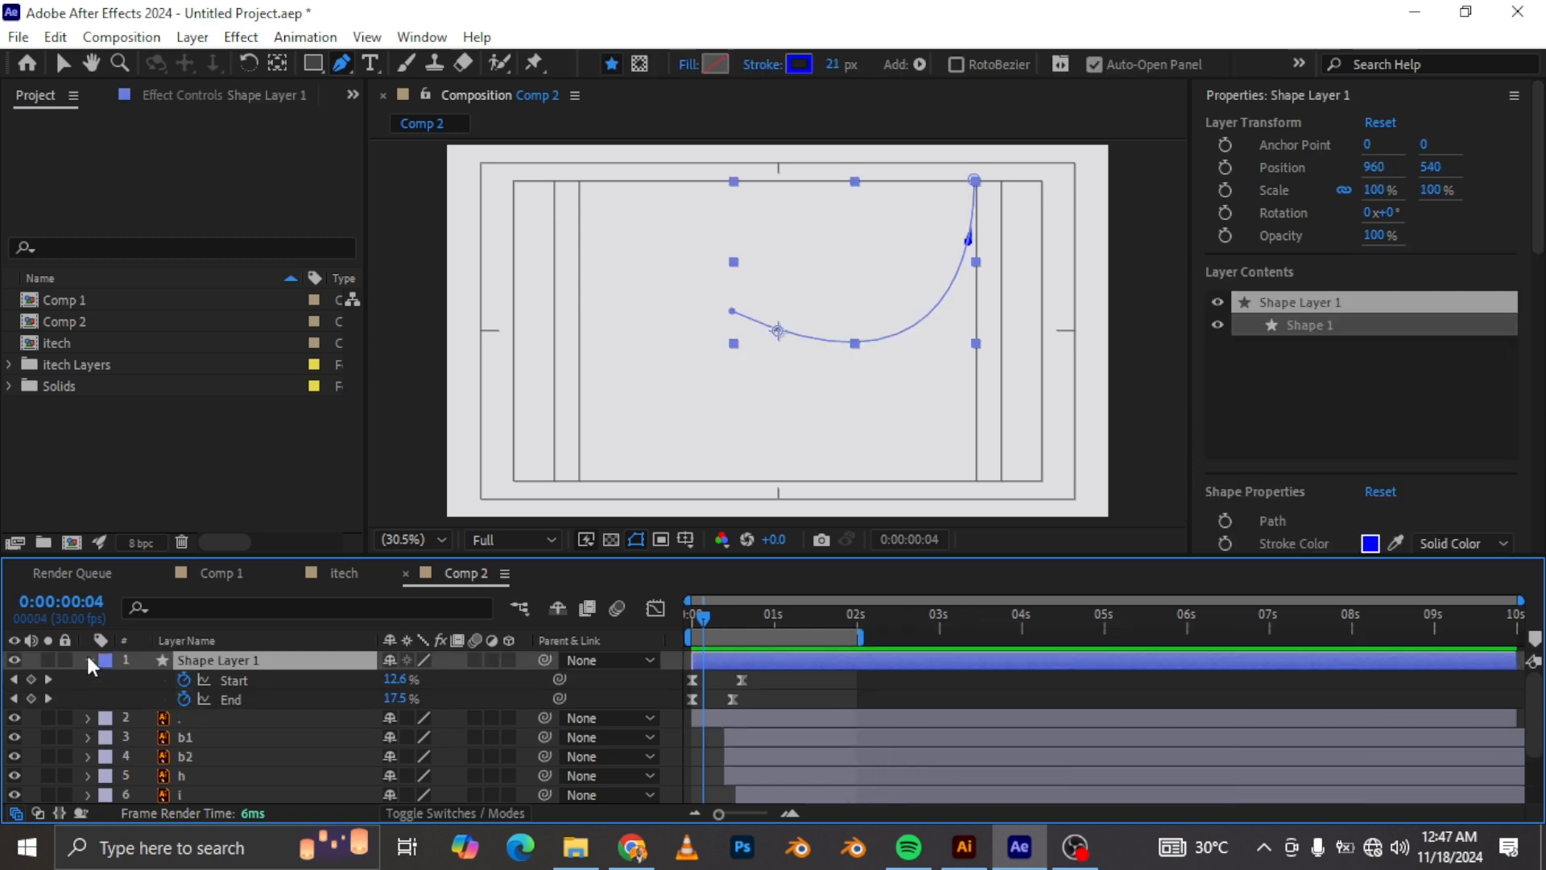
pyautogui.click(87, 659)
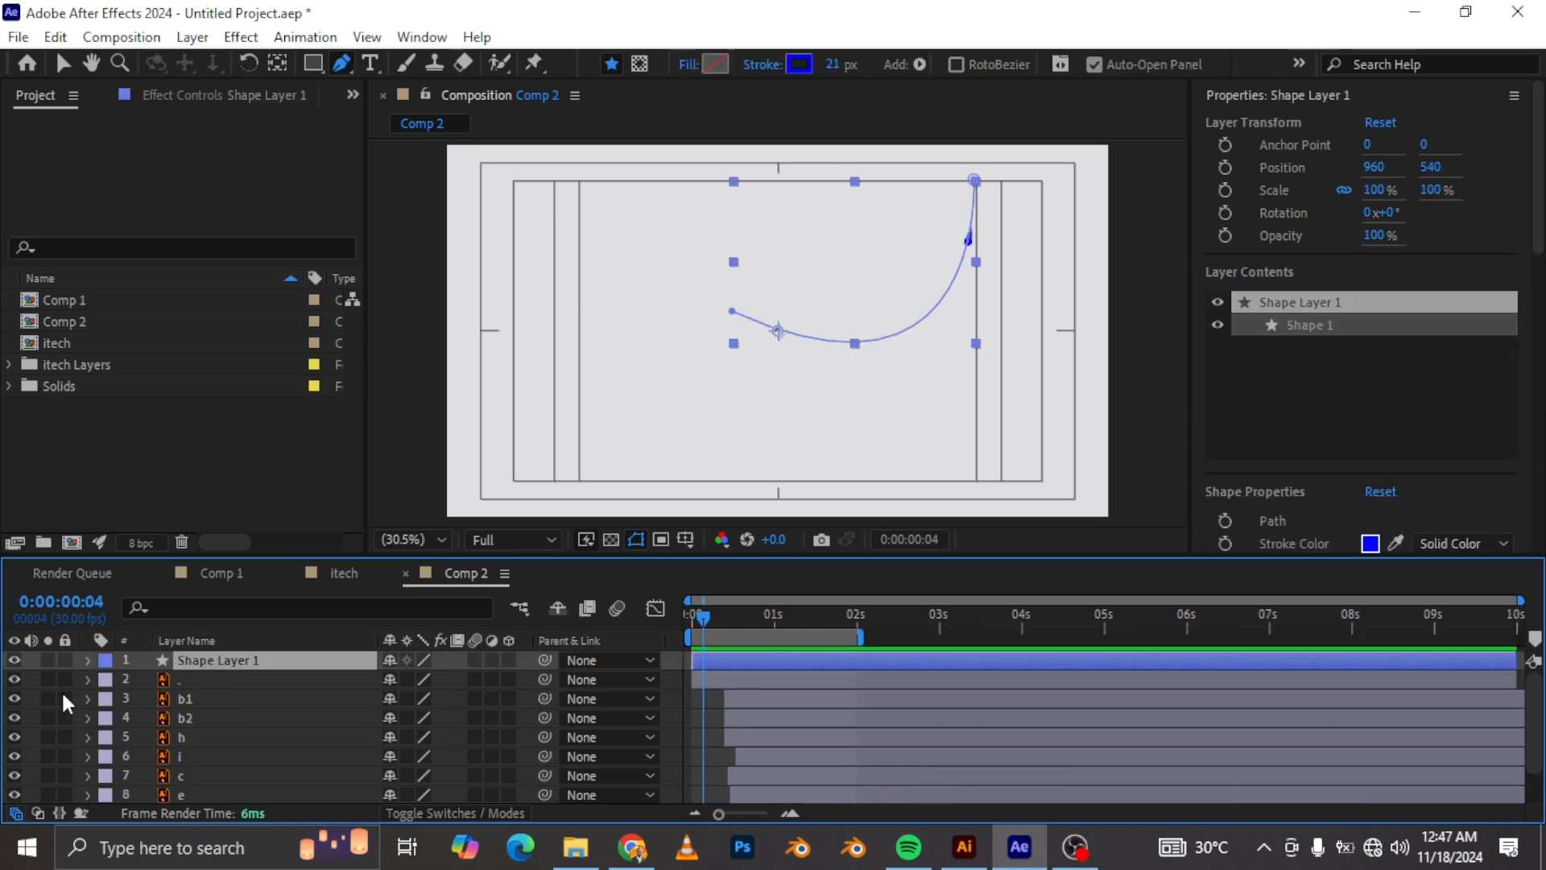
# Step: Add a new null object layer to the composition
pyautogui.rightClick(26, 654)
pyautogui.moveTo(137, 380)
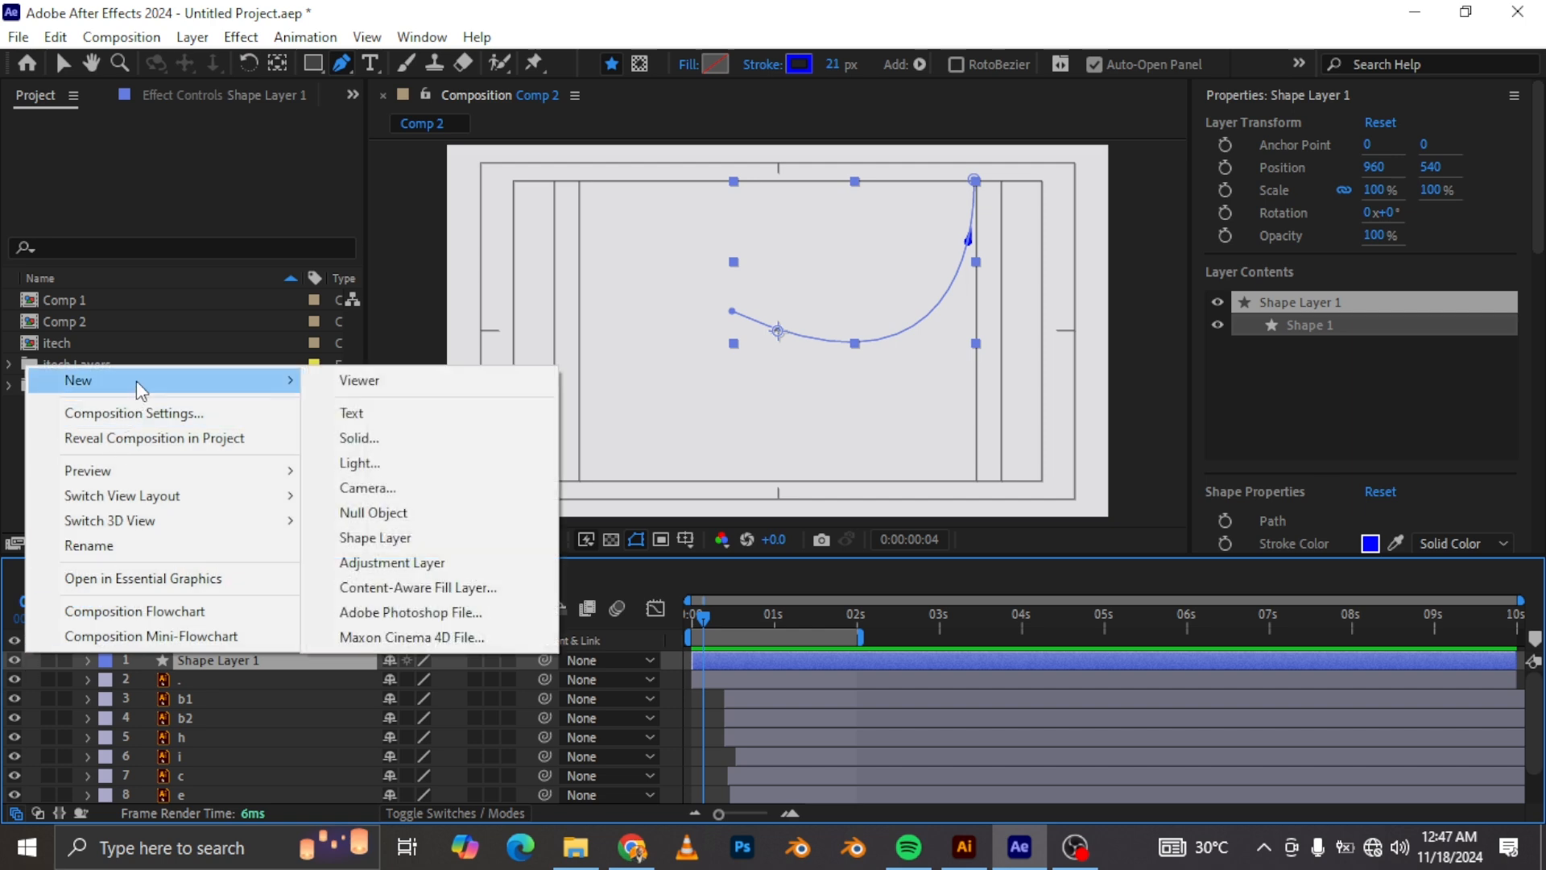
pyautogui.click(402, 513)
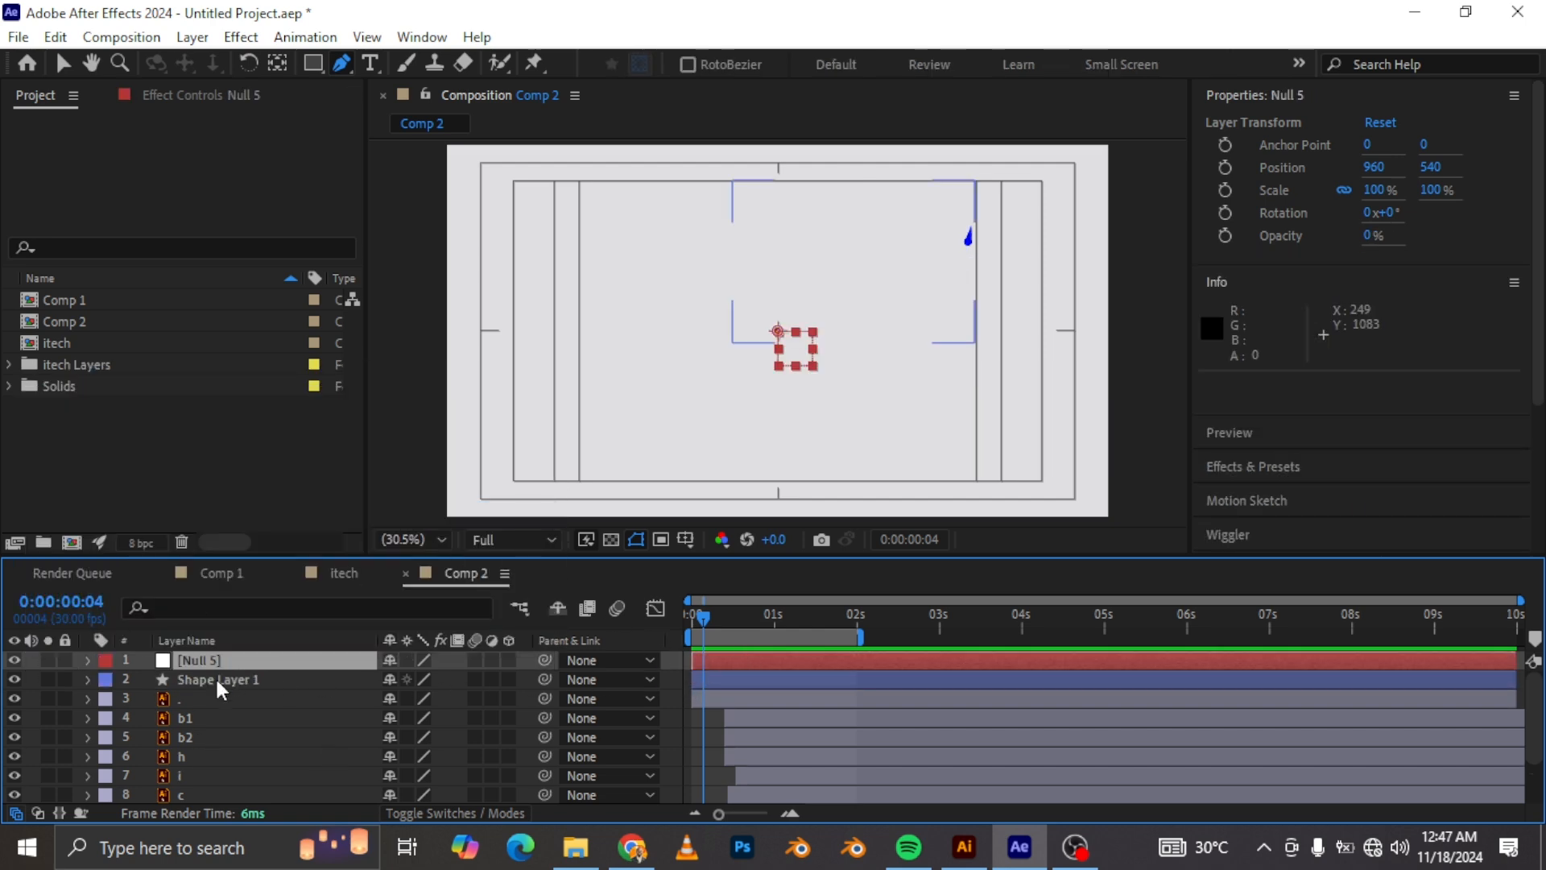
# Step: Parent Shape Layer 1 and all the letter layers to the new null layer
pyautogui.click(217, 683)
pyautogui.scroll(-2, 237, 707)
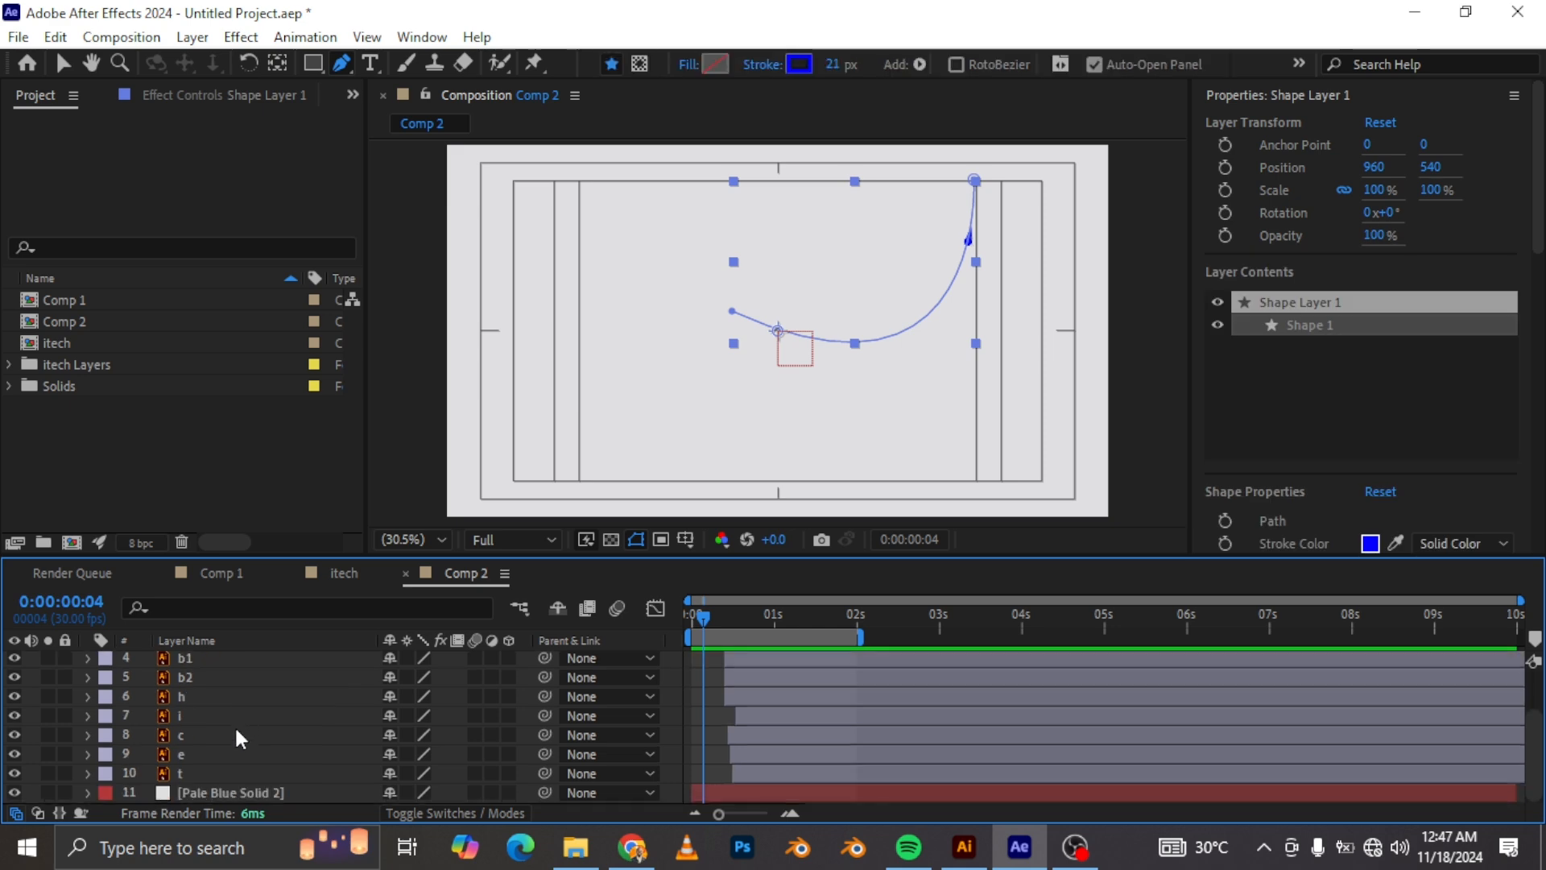
pyautogui.keyDown('shift'); pyautogui.click(195, 768); pyautogui.keyUp('shift')
pyautogui.scroll(2, 266, 757)
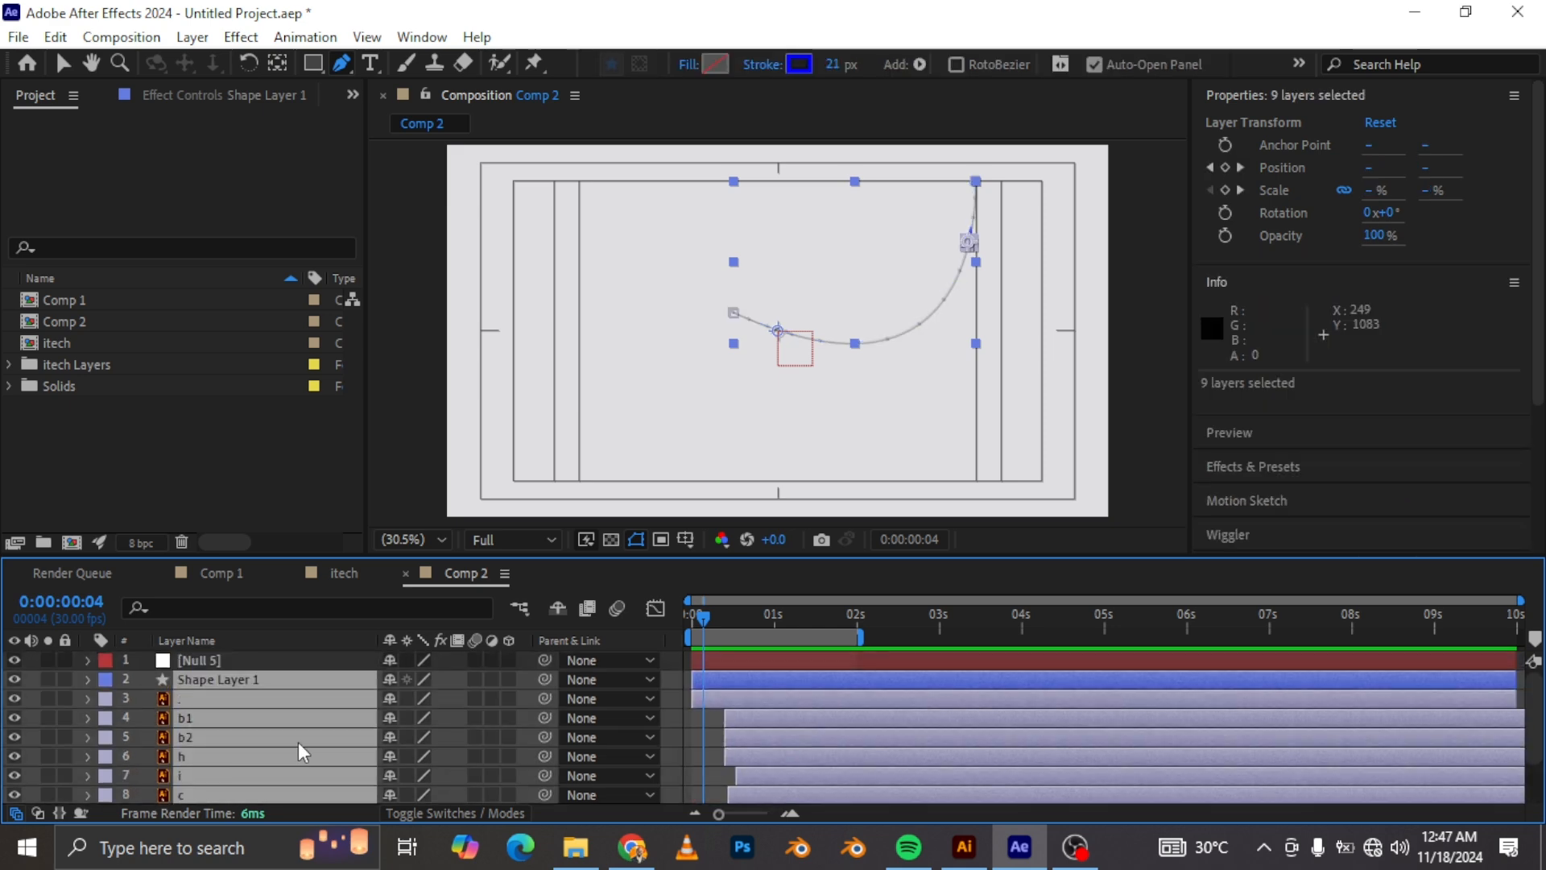
pyautogui.moveTo(544, 679); pyautogui.dragTo(238, 660)
pyautogui.click(236, 660)
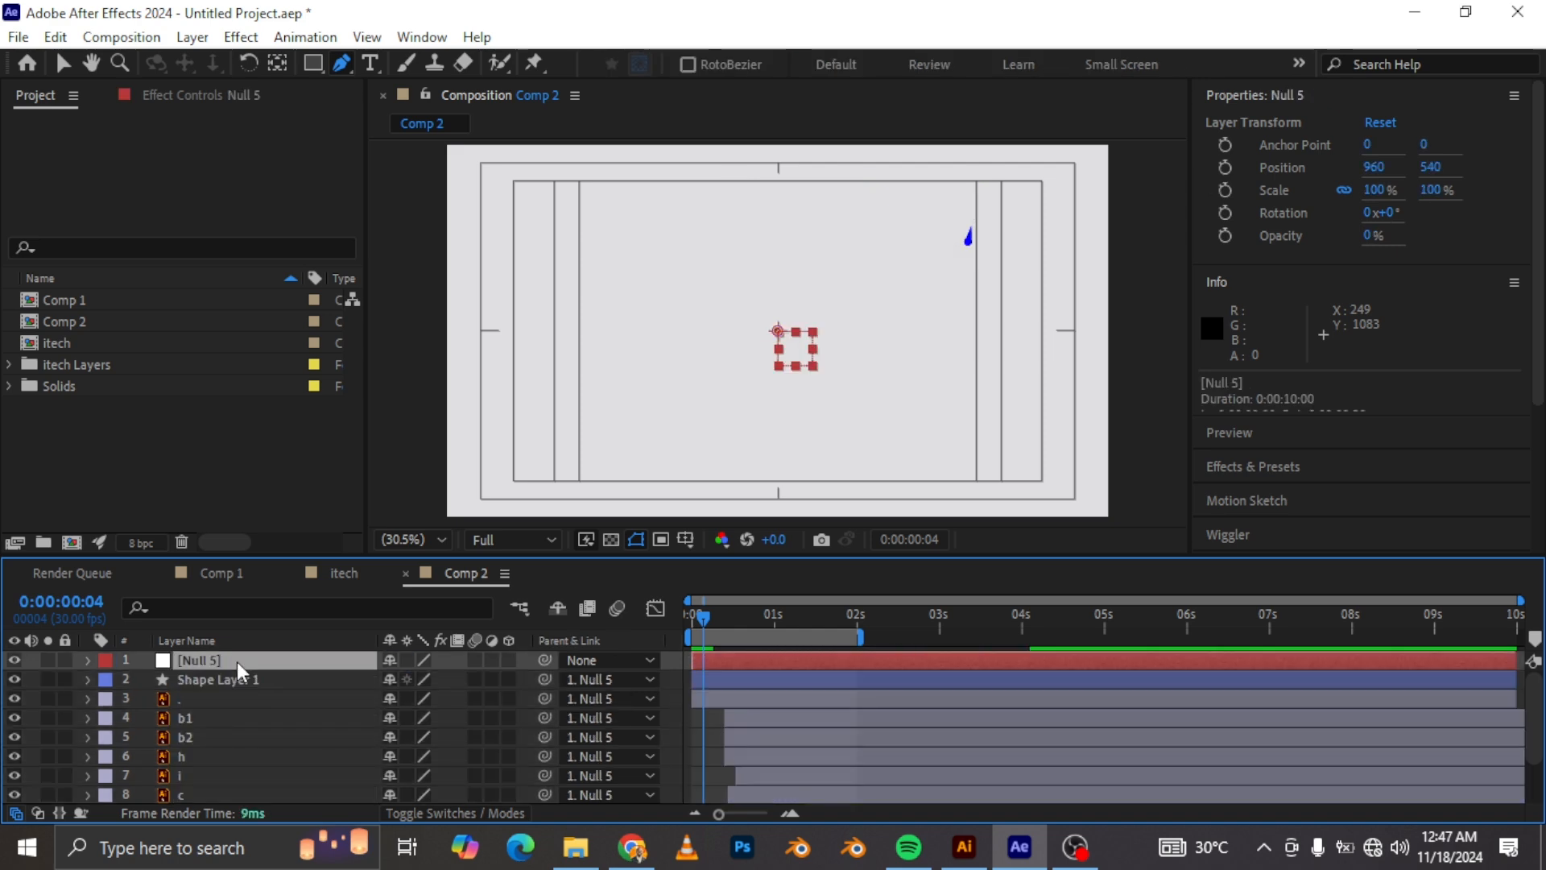
# Step: Keyframe the null's Position at 0:00:00:22, then set its X position to 1380 at 0:00:00:00
pyautogui.press('p')
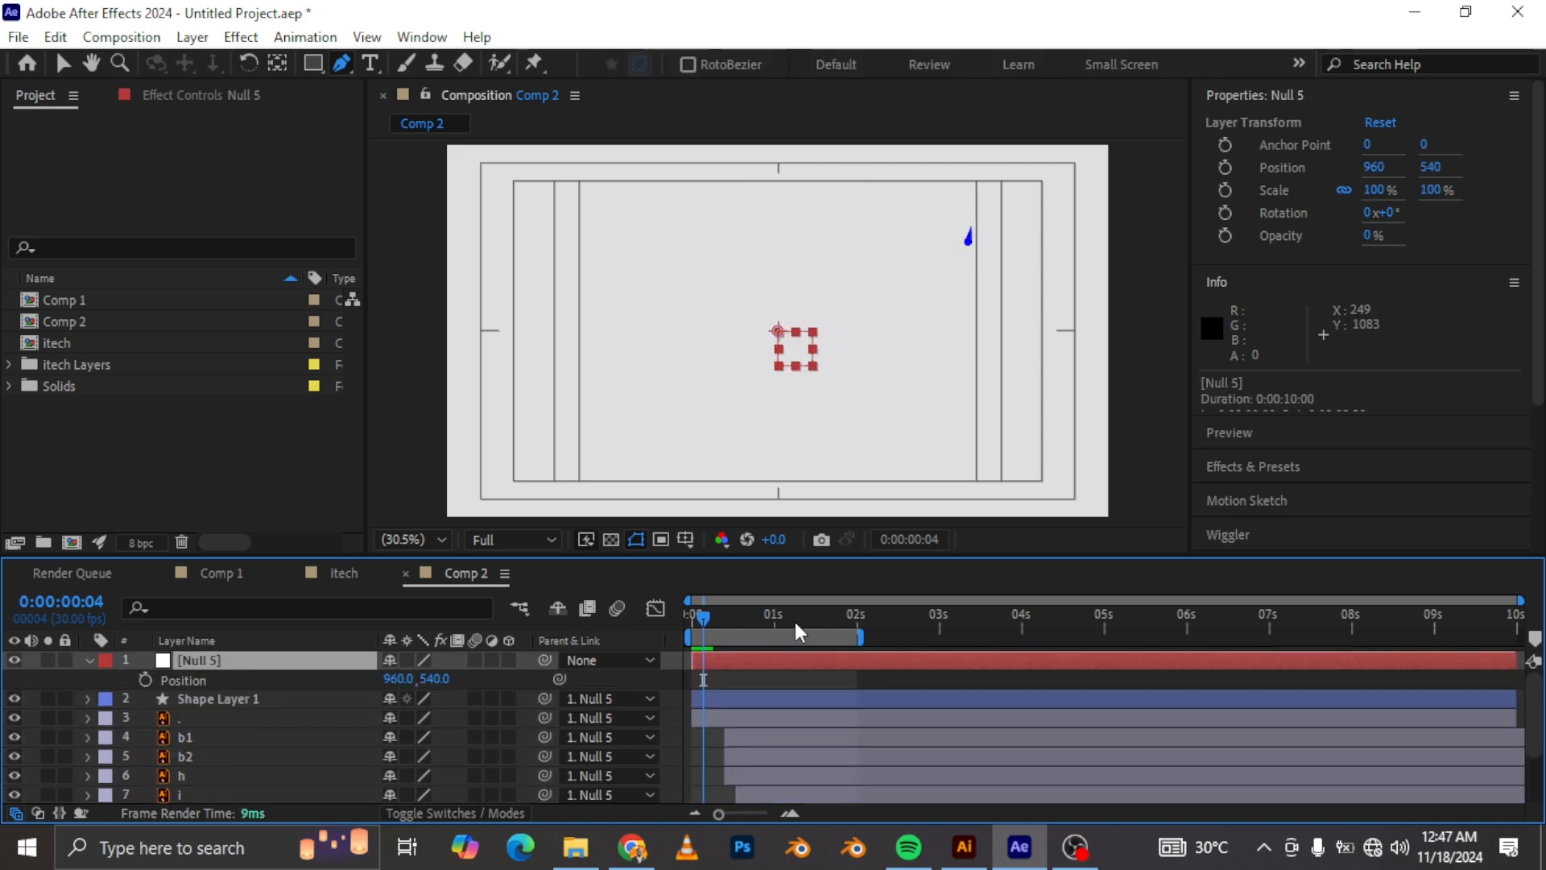
pyautogui.moveTo(727, 613); pyautogui.dragTo(751, 615)
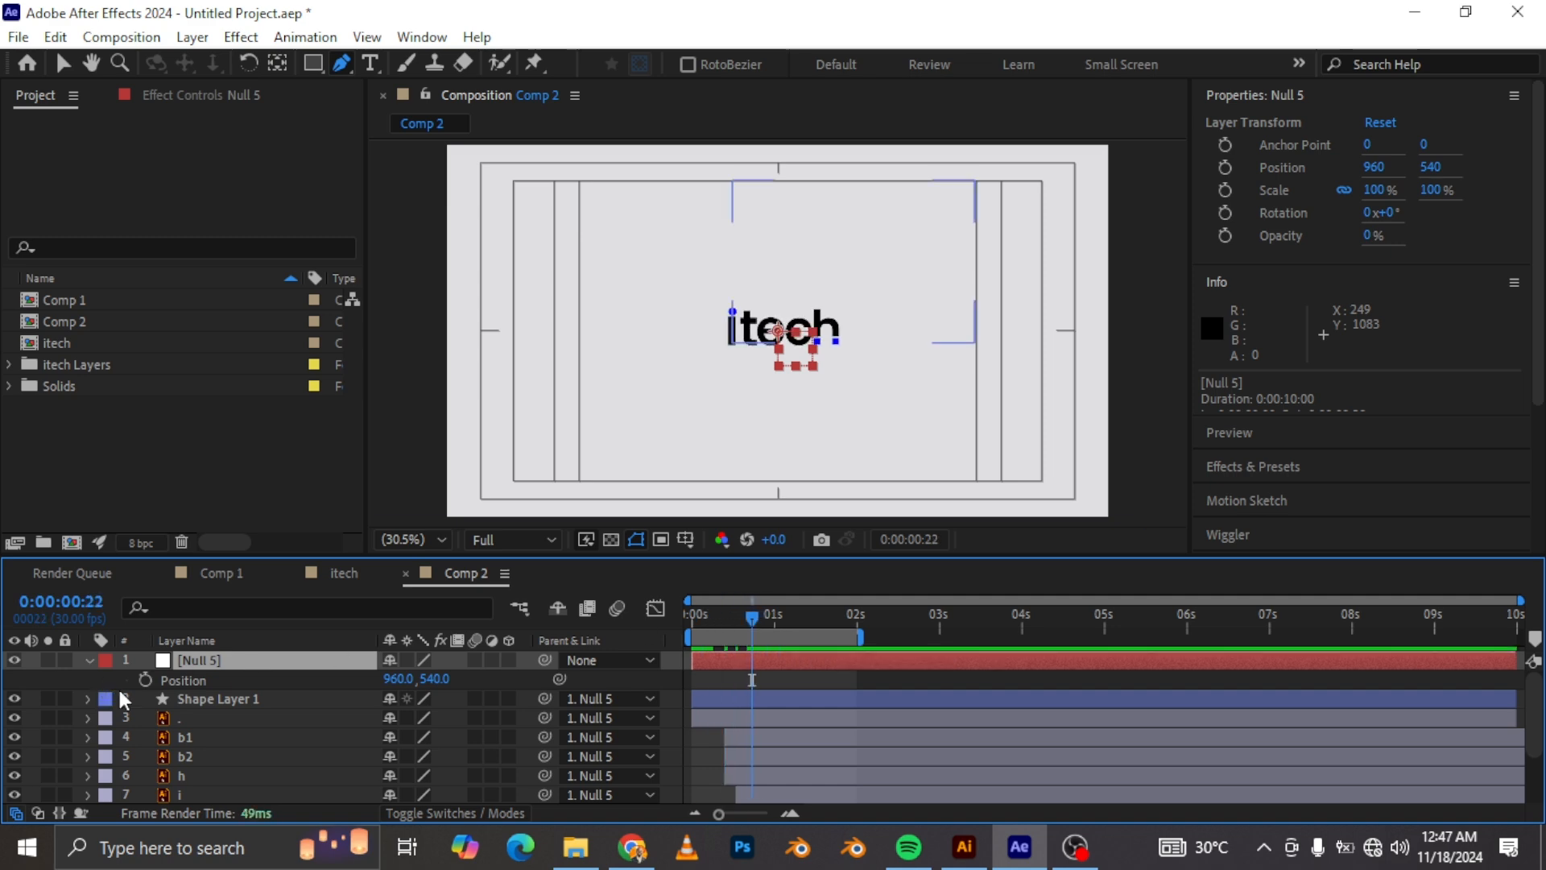
pyautogui.click(144, 680)
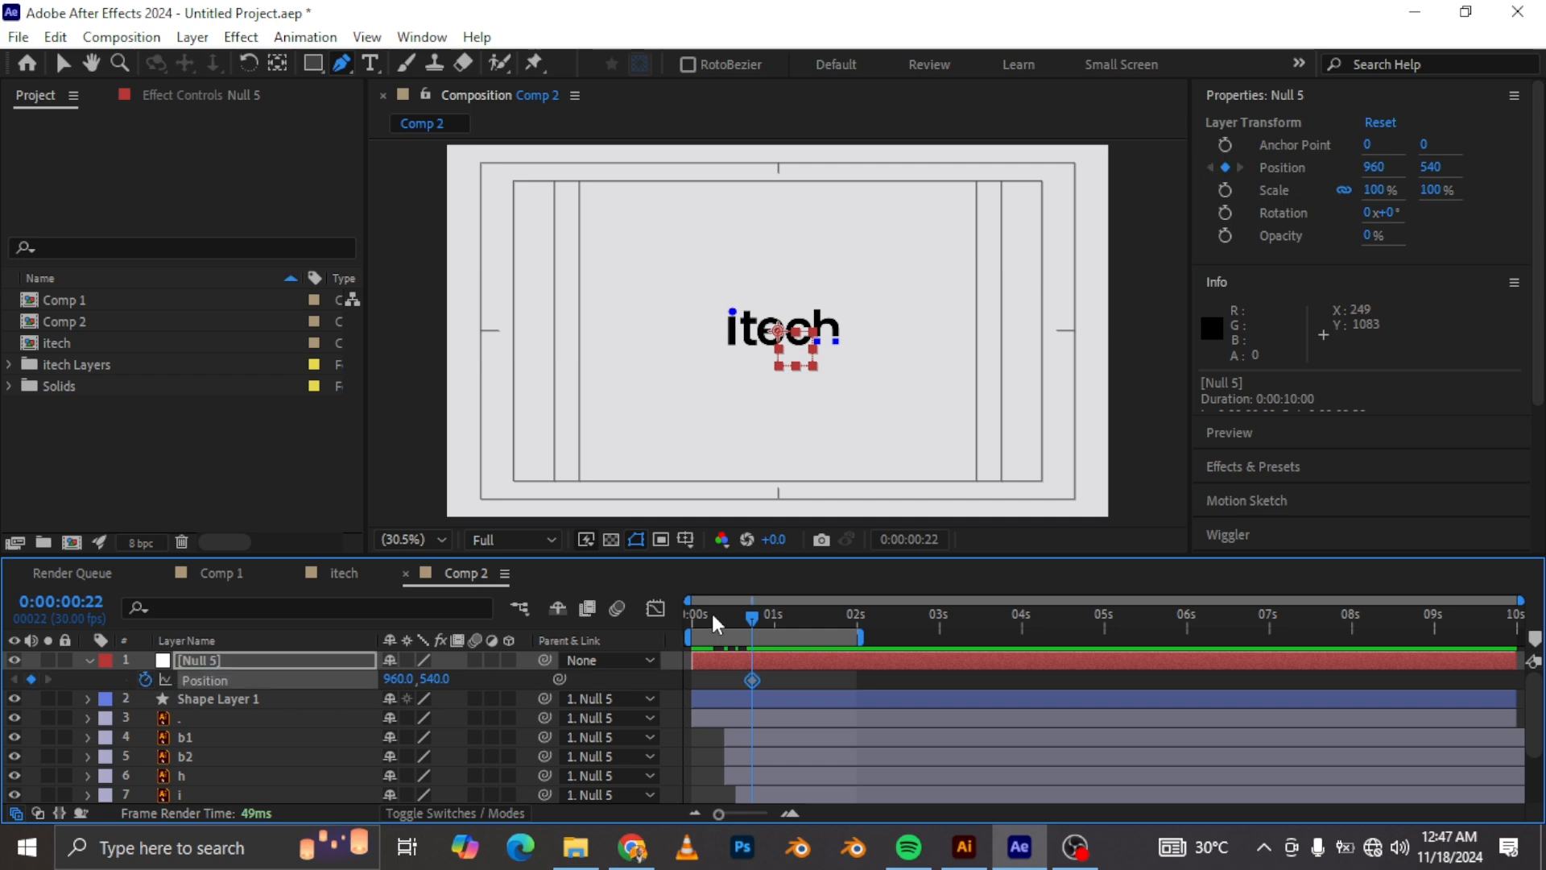
pyautogui.moveTo(715, 622); pyautogui.dragTo(689, 623)
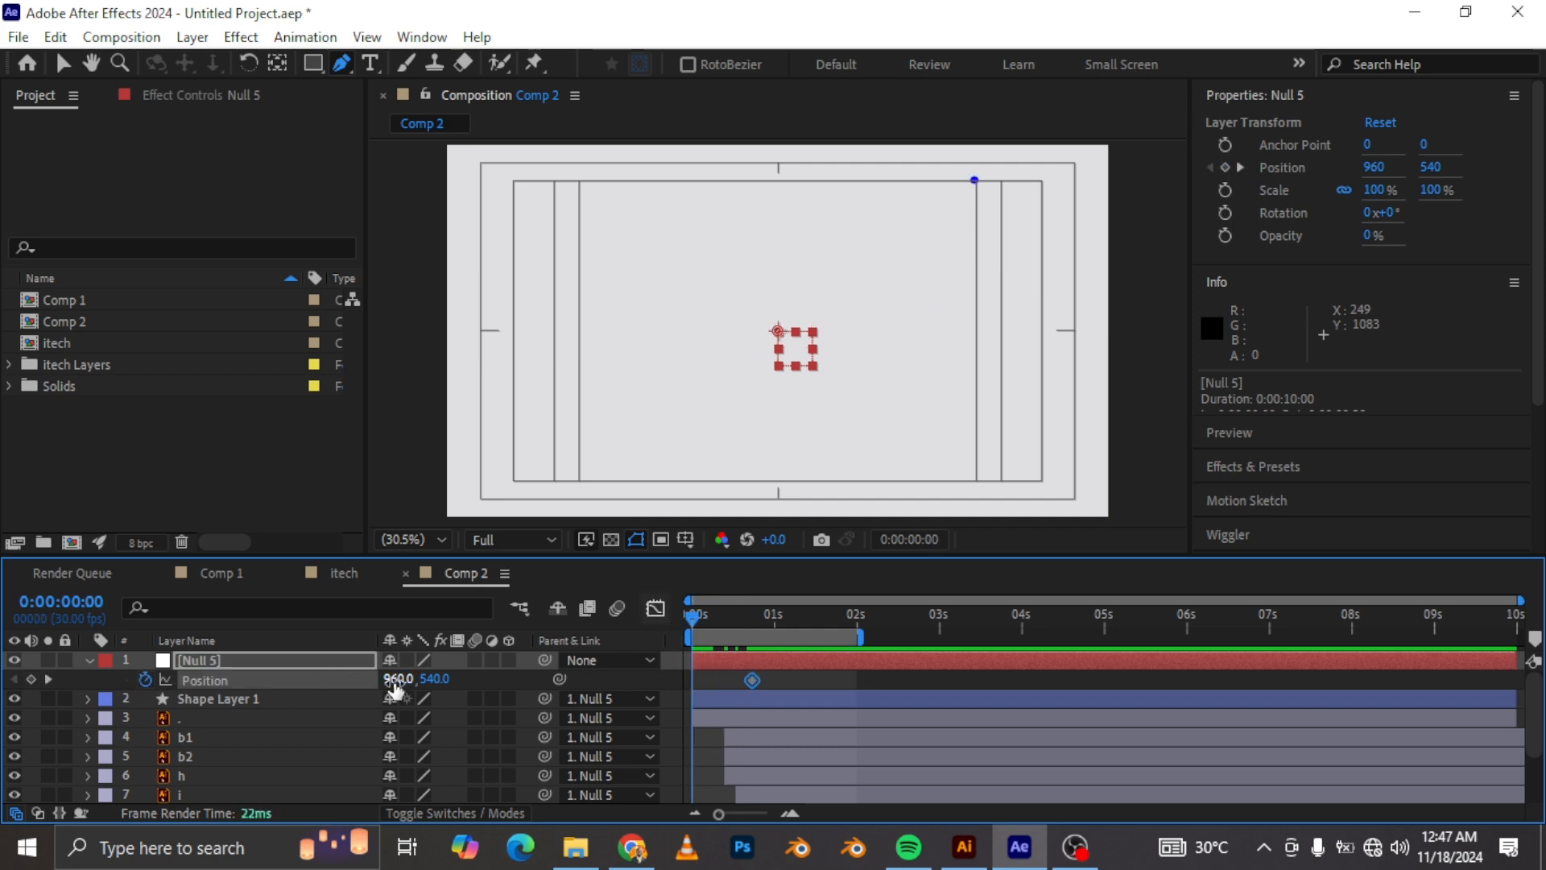
pyautogui.moveTo(397, 678); pyautogui.dragTo(907, 714)
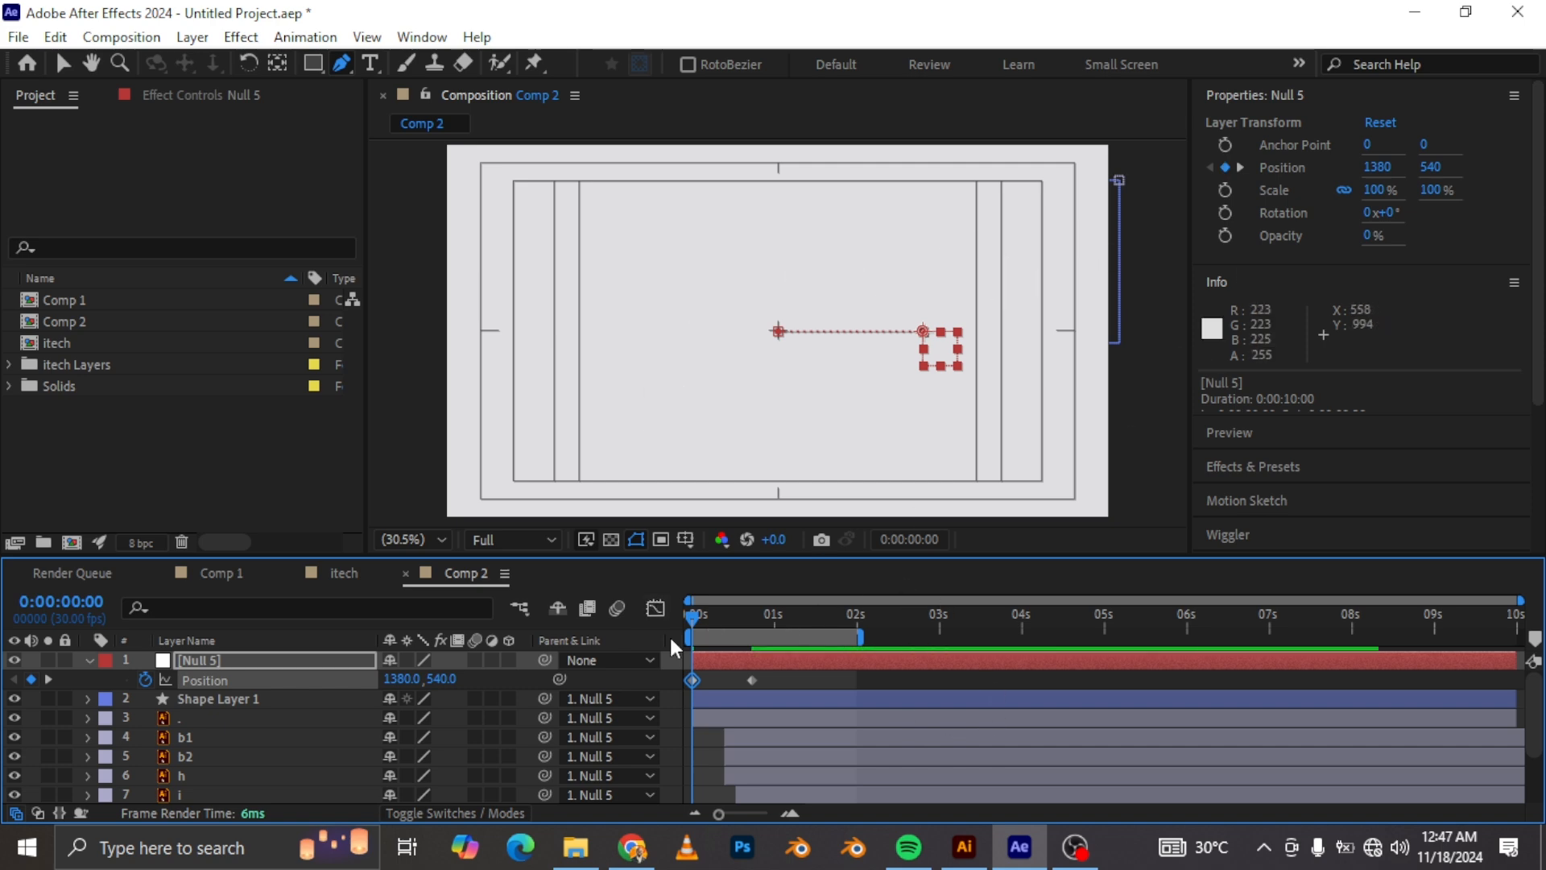
# Step: Apply Easy Ease to both of the null's Position keyframes
pyautogui.moveTo(698, 602); pyautogui.dragTo(750, 613)
pyautogui.moveTo(777, 671); pyautogui.dragTo(665, 684)
pyautogui.press('F9')
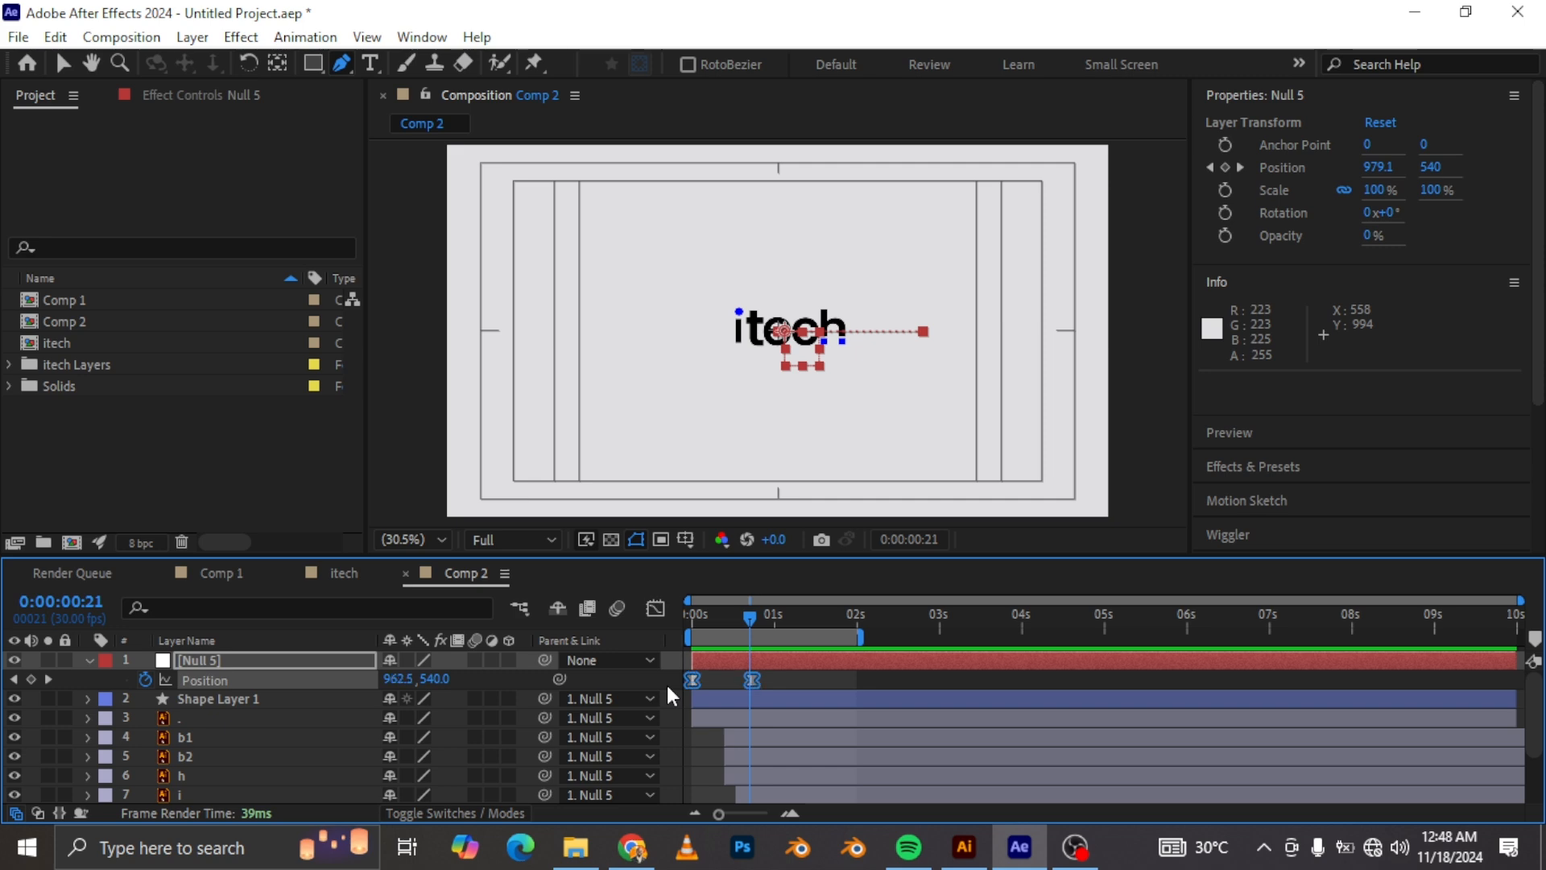
# Step: Reshape the null's Position speed graph so the motion starts fast and eases slowly into the end
pyautogui.click(656, 610)
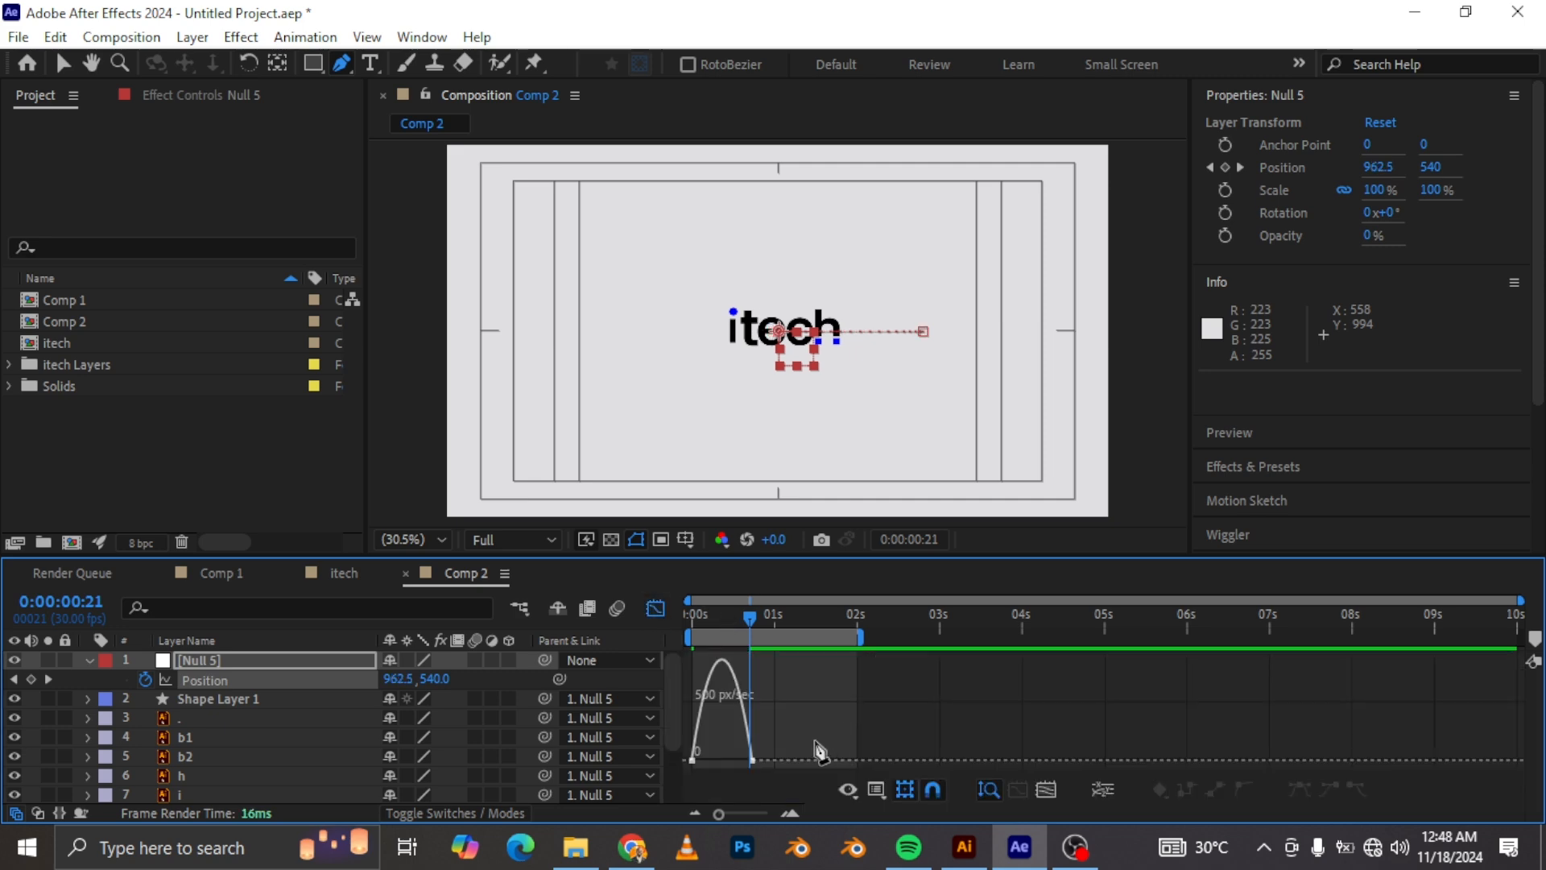
pyautogui.press('v')
pyautogui.moveTo(799, 731); pyautogui.dragTo(675, 774)
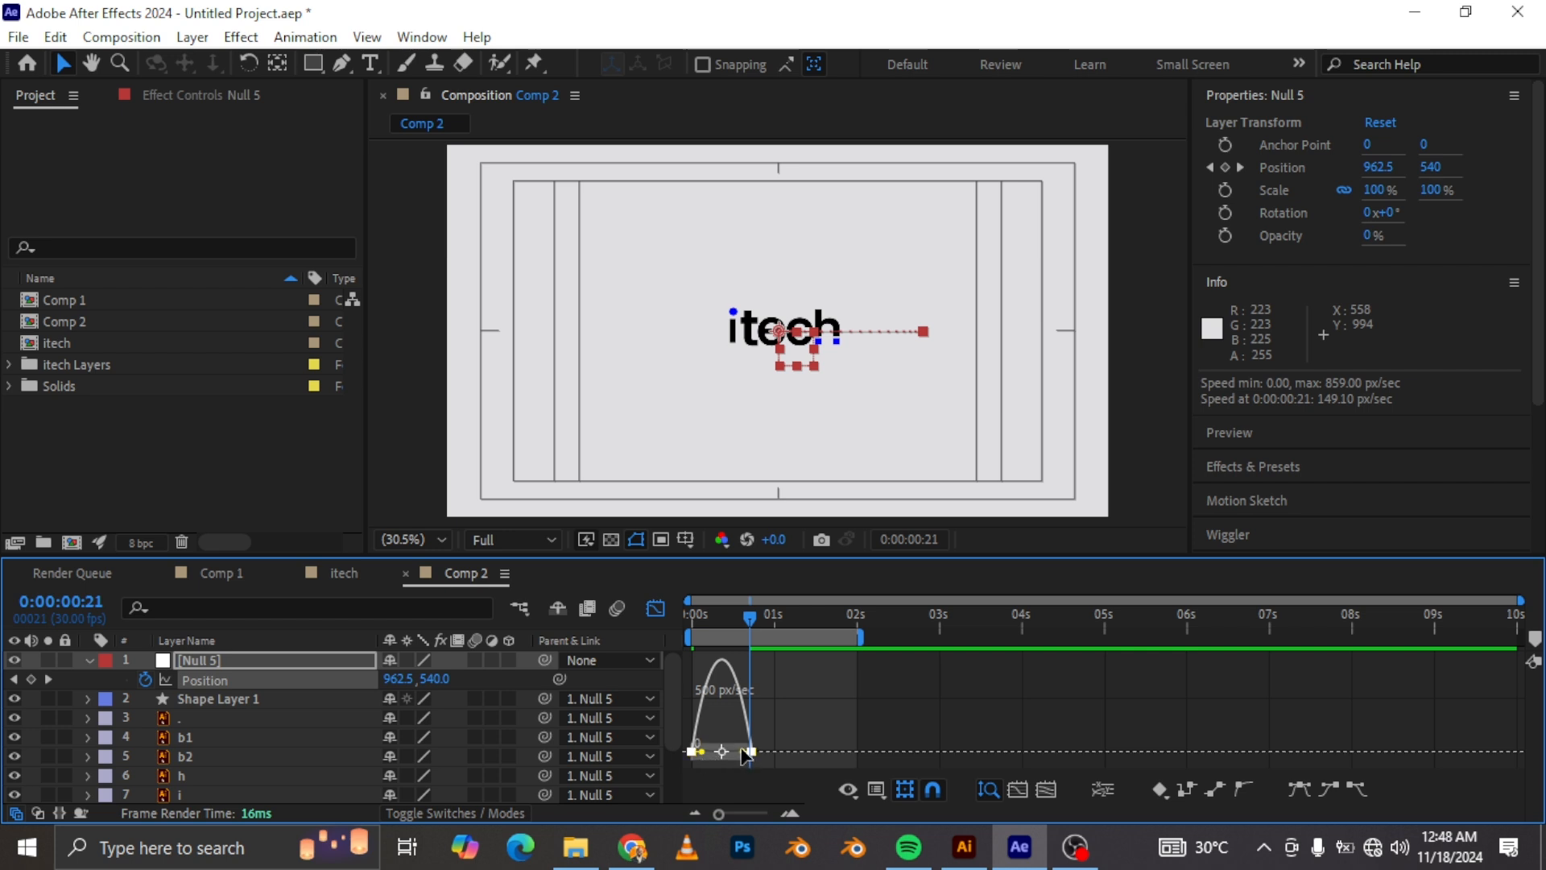
pyautogui.moveTo(744, 752); pyautogui.dragTo(703, 754)
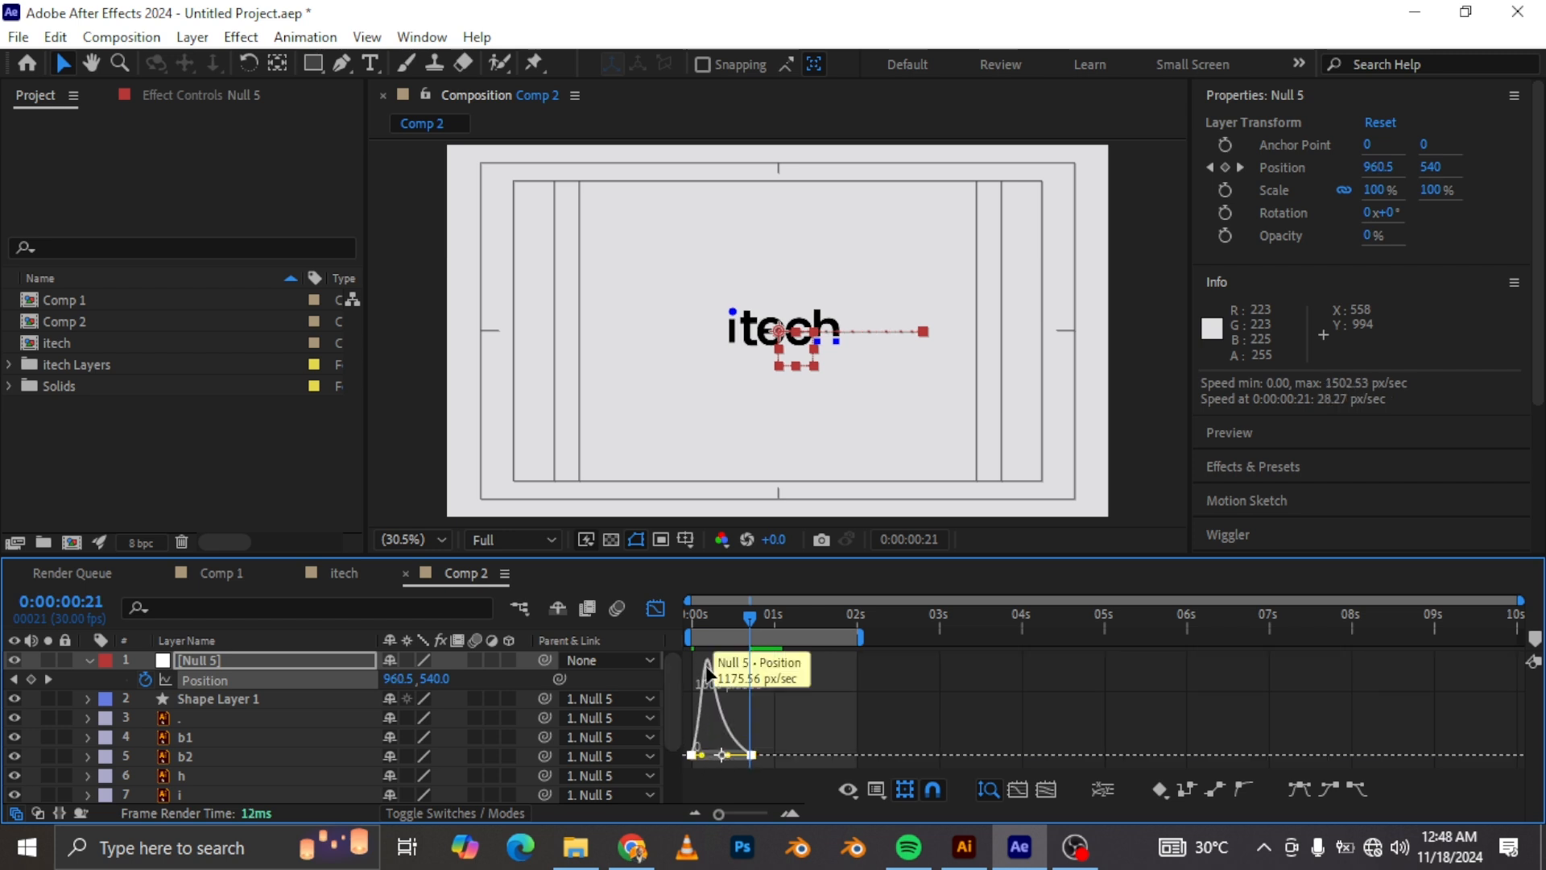
# Step: Preview the animation from the beginning of the composition
pyautogui.click(655, 609)
pyautogui.press('Home')
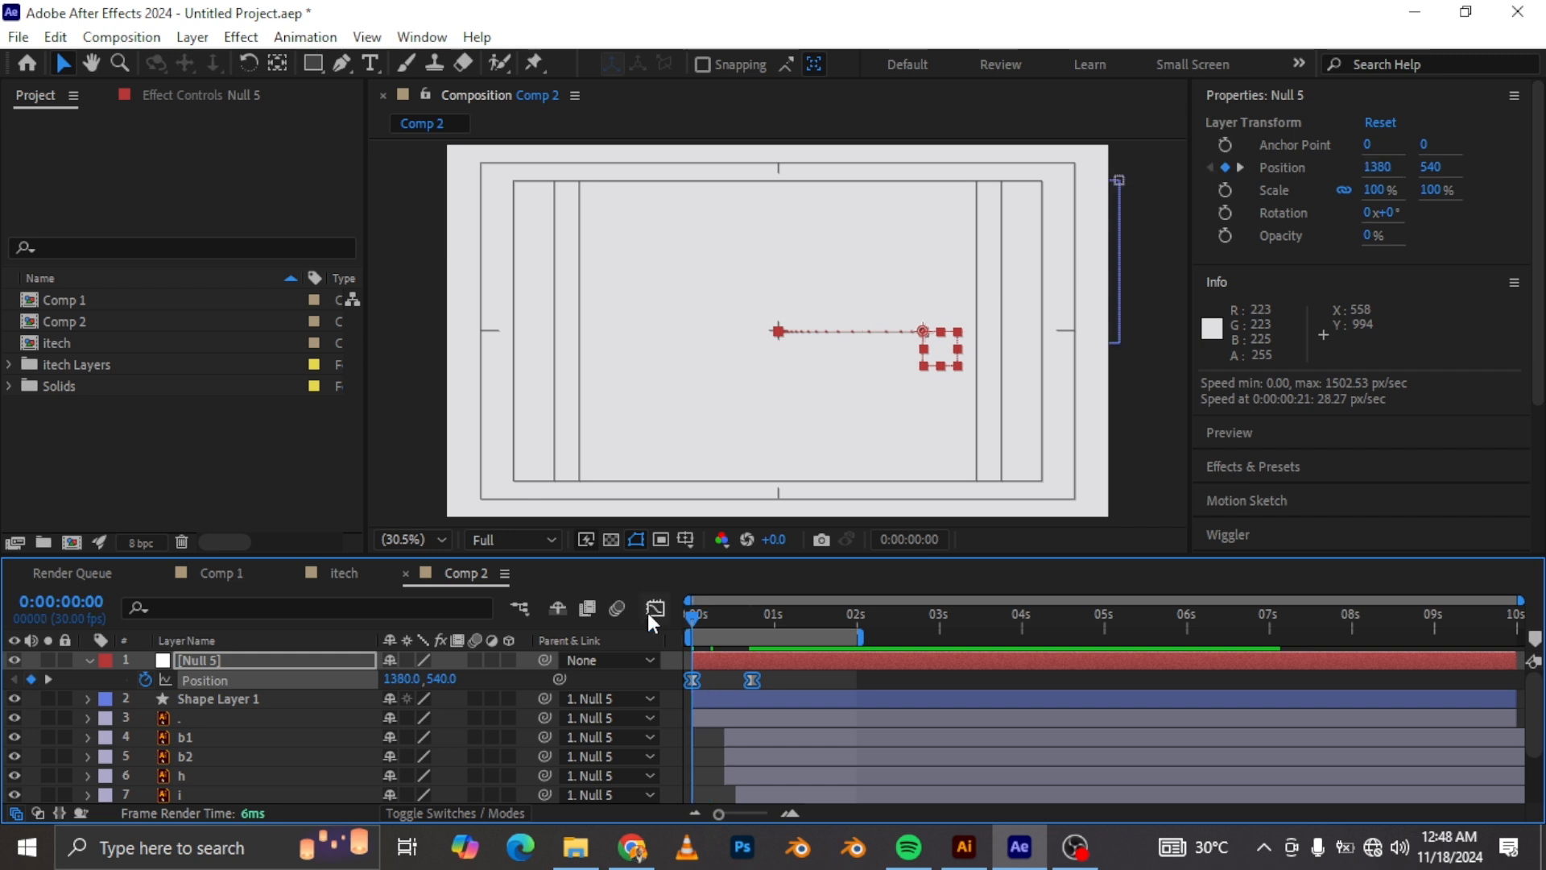
pyautogui.press('space')
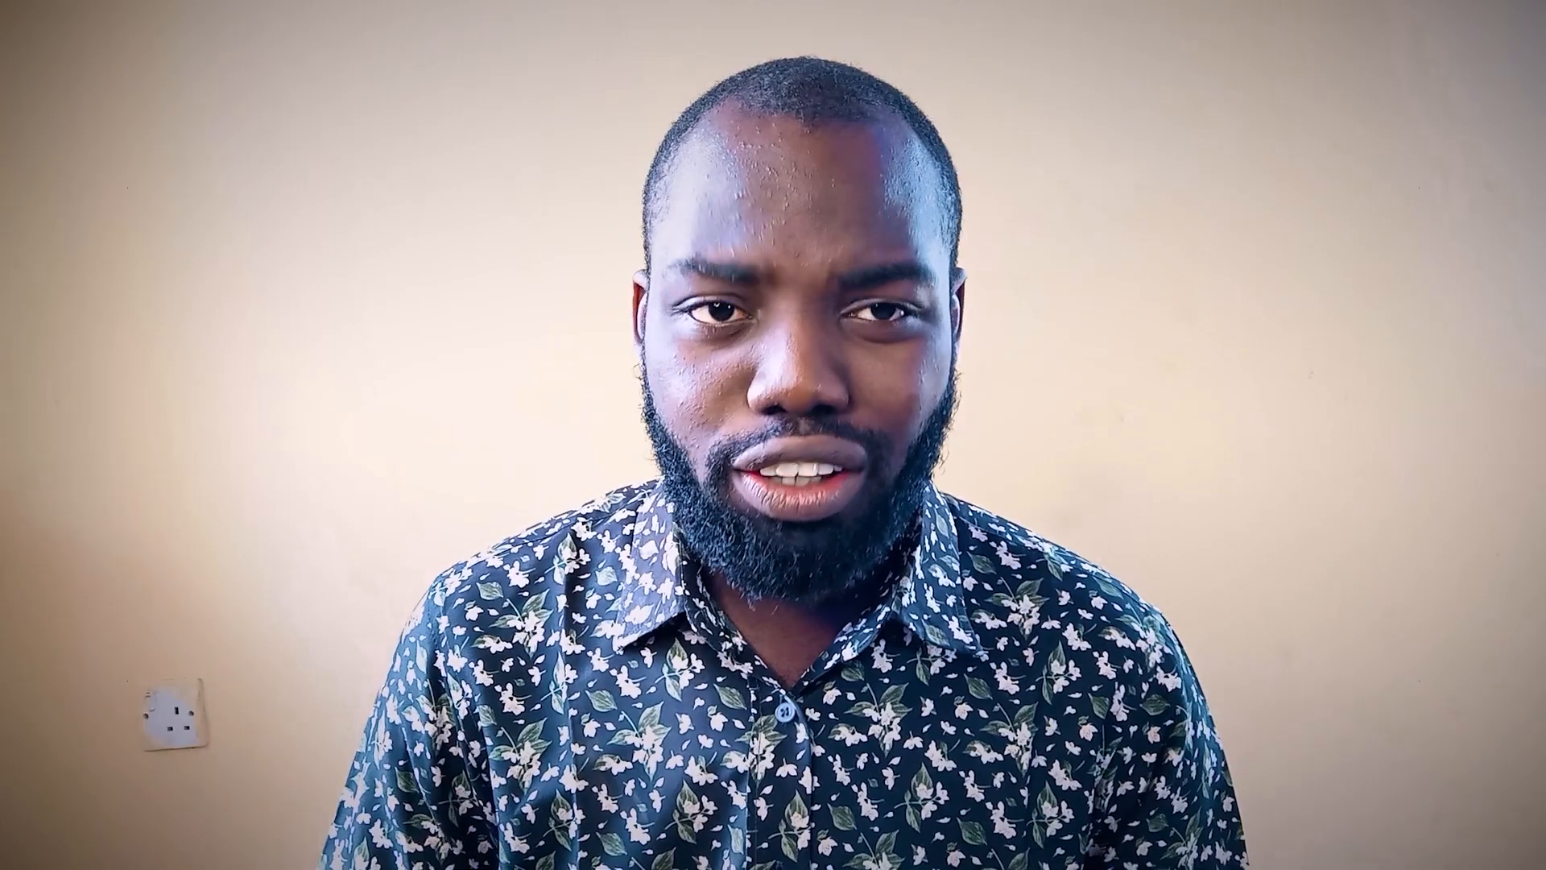